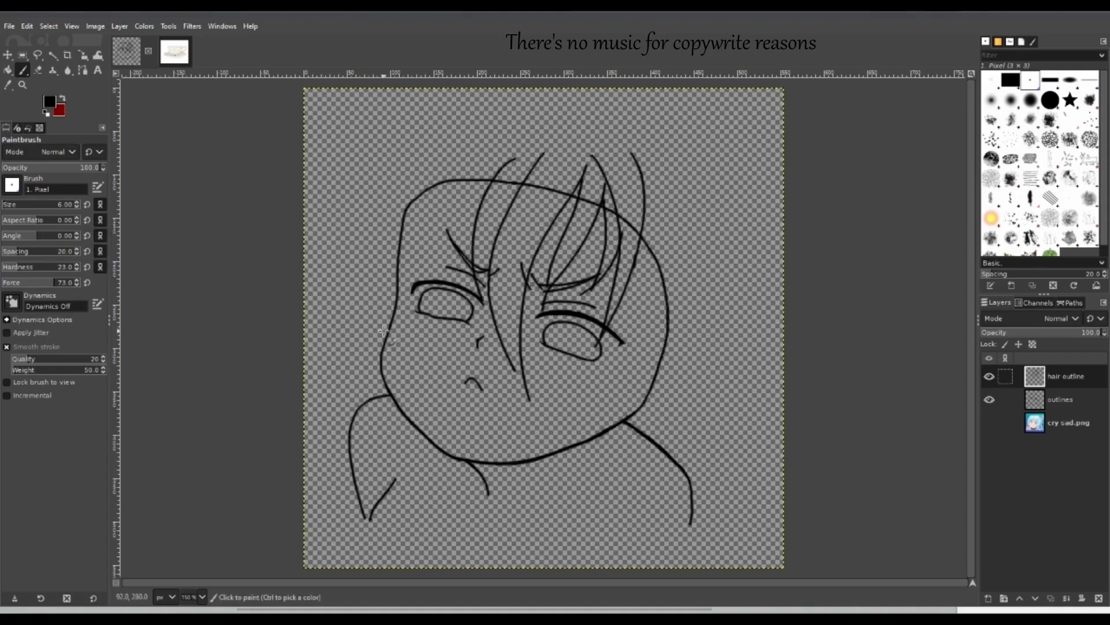
Reset the foreground and background colours to the default black and white.
key("d")
left_click_drag(466, 131, 351, 280)
left_click_drag(476, 155, 368, 368)
mouse_move(377, 222)
left_mouse_down()
mouse_move(360, 236)
mouse_move(370, 366)
left_mouse_up()
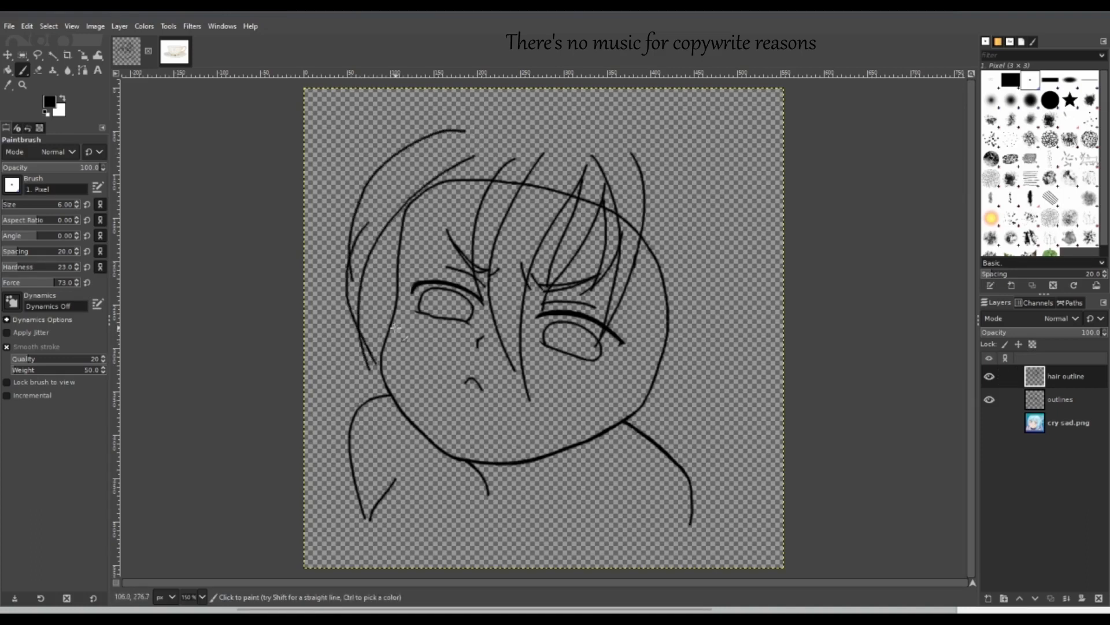
key("ctrl+z")
key("ctrl+z")
key("ctrl+z")
left_click_drag(475, 163, 363, 359)
mouse_move(440, 139)
left_mouse_down()
mouse_move(312, 290)
mouse_move(310, 332)
left_mouse_up()
key("ctrl+z")
left_click_drag(474, 133, 330, 342)
key("ctrl+z")
mouse_move(474, 166)
left_mouse_down()
mouse_move(345, 232)
mouse_move(350, 370)
left_mouse_up()
key("ctrl+z")
key("ctrl+z")
left_click_drag(444, 140, 365, 328)
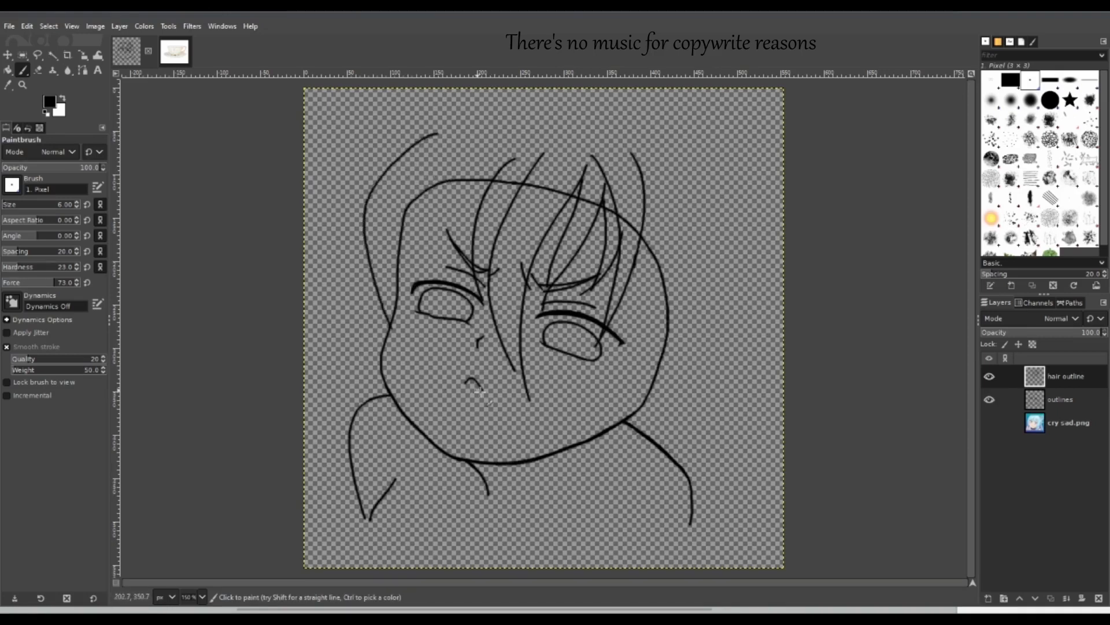
key("ctrl+z")
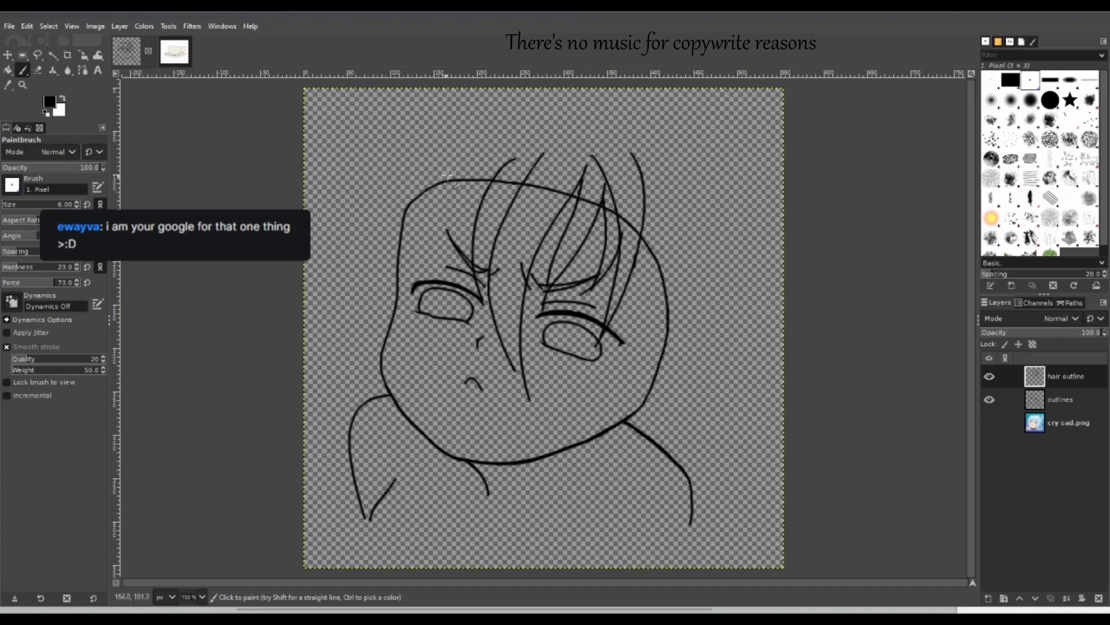
left_click_drag(451, 139, 370, 333)
key("ctrl+z")
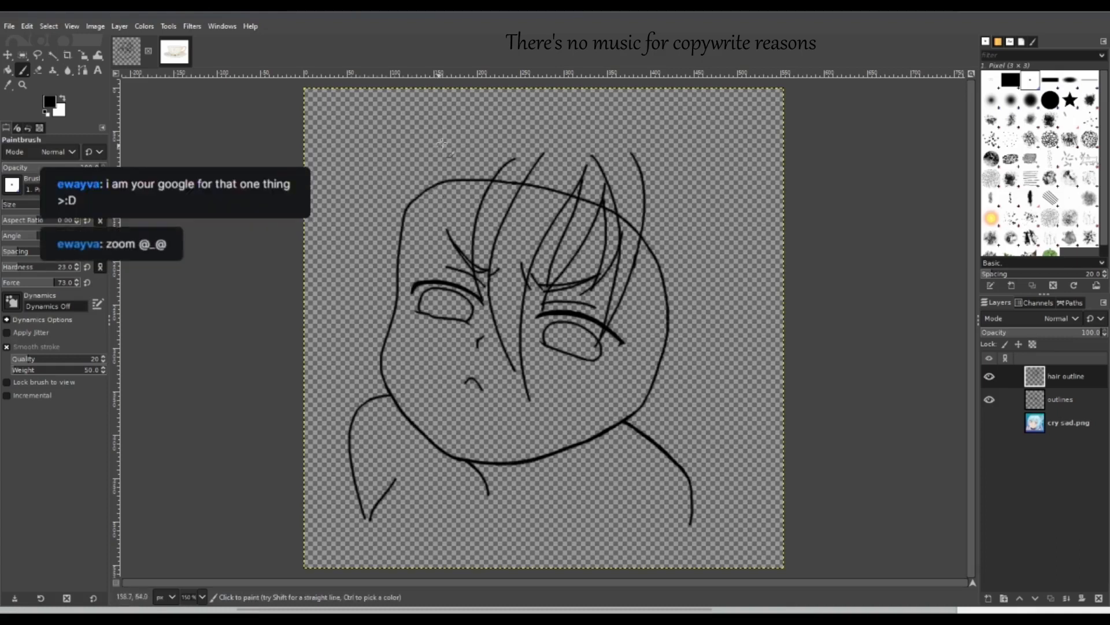
mouse_move(446, 134)
left_mouse_down()
mouse_move(338, 298)
mouse_move(344, 333)
left_mouse_up()
mouse_move(414, 187)
left_mouse_down()
mouse_move(332, 363)
mouse_move(349, 416)
left_mouse_up()
key("ctrl+z")
left_click_drag(369, 237, 370, 362)
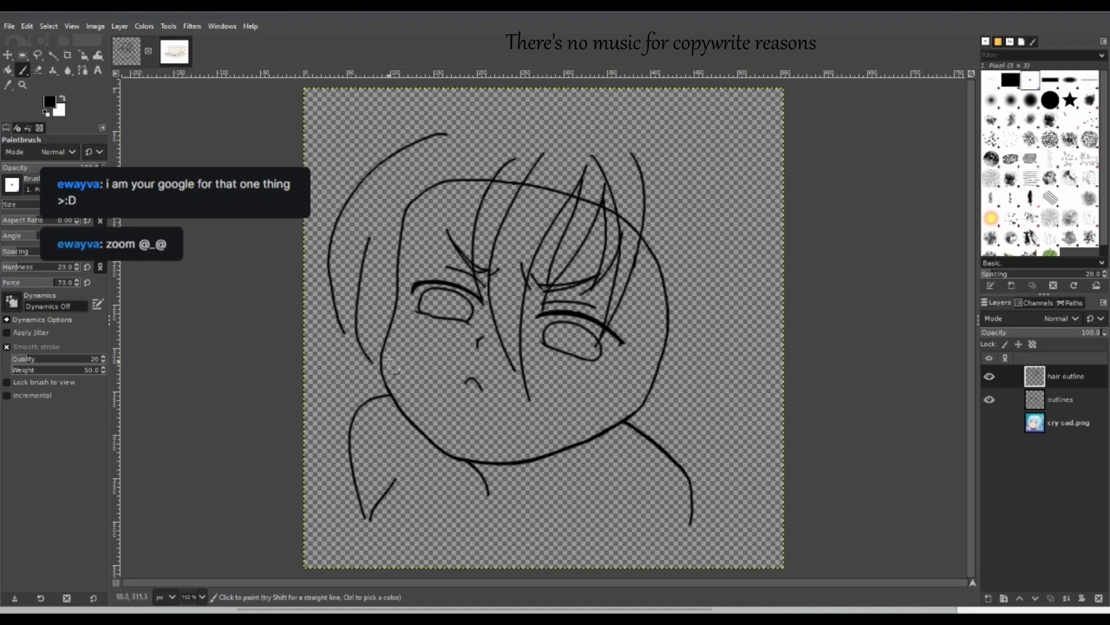
key("ctrl+z")
key("ctrl+z")
mouse_move(478, 128)
left_mouse_down()
mouse_move(331, 303)
mouse_move(411, 135)
mouse_move(368, 322)
left_mouse_up()
key("ctrl+z")
key("ctrl+z")
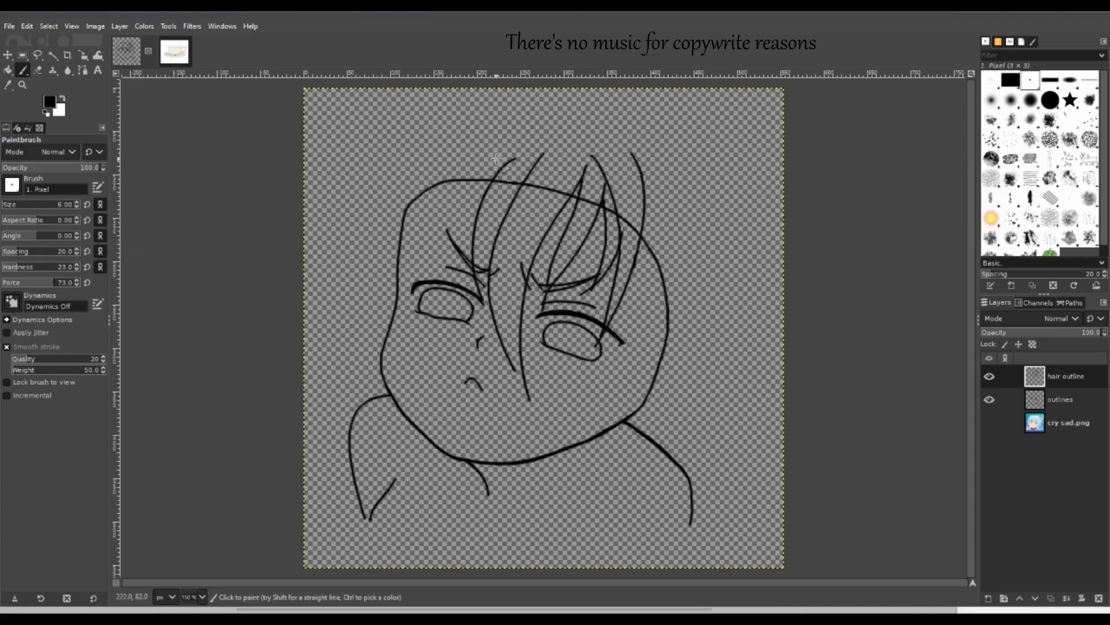
mouse_move(485, 160)
left_mouse_down()
mouse_move(414, 212)
mouse_move(408, 275)
left_mouse_up()
key("ctrl+z")
mouse_move(595, 126)
left_mouse_down()
mouse_move(650, 195)
mouse_move(649, 211)
mouse_move(617, 138)
mouse_move(658, 246)
left_mouse_up()
key("ctrl+z")
key("ctrl+z")
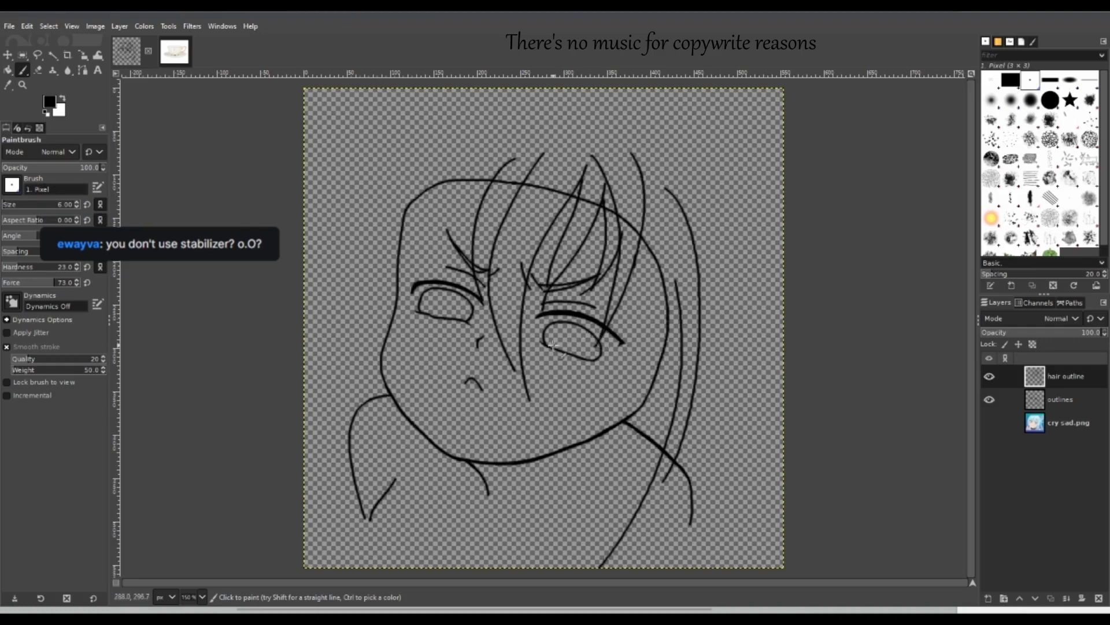
key("ctrl+z")
key("ctrl+z")
Paint long curved hair strands down the right side of the face, from beside the forehead to the jaw and shoulder.
mouse_move(651, 228)
left_mouse_down()
mouse_move(657, 283)
mouse_move(590, 454)
left_mouse_up()
mouse_move(688, 238)
left_mouse_down()
mouse_move(601, 449)
mouse_move(554, 475)
left_mouse_up()
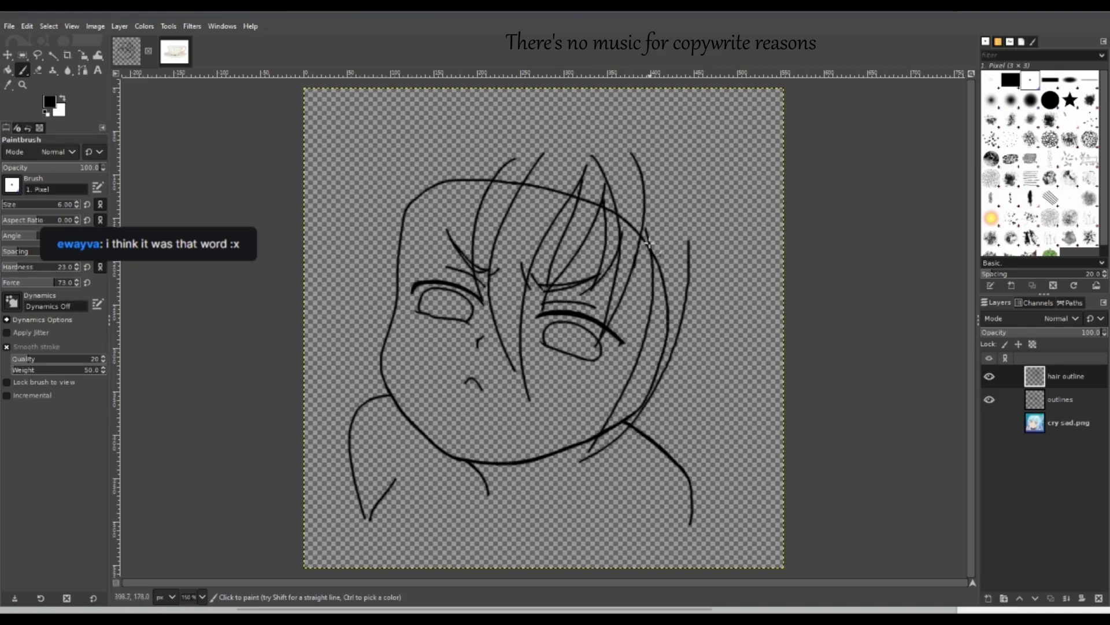
left_click_drag(638, 252, 599, 363)
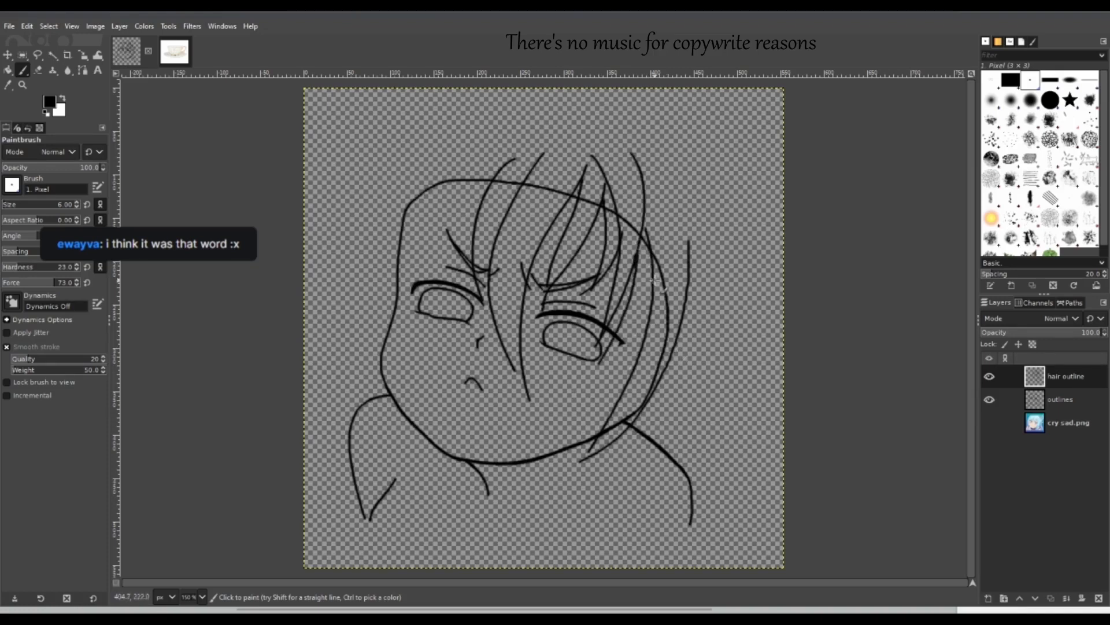
left_click_drag(646, 306, 593, 379)
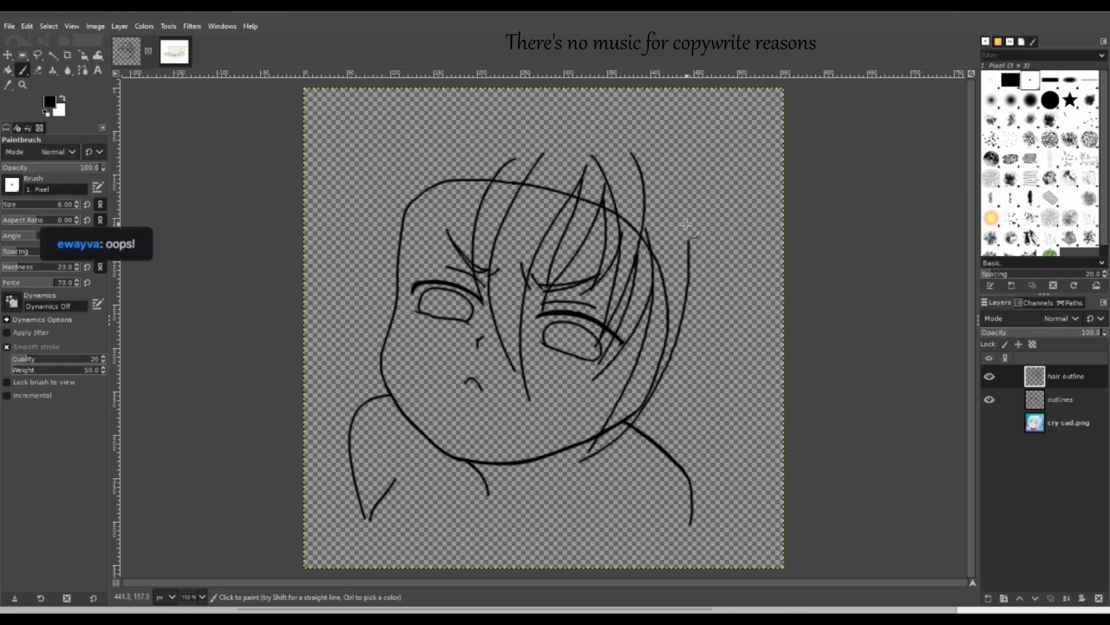
left_click_drag(687, 225, 628, 457)
mouse_move(658, 361)
left_mouse_down()
mouse_move(643, 428)
mouse_move(591, 499)
left_mouse_up()
key("ctrl+z")
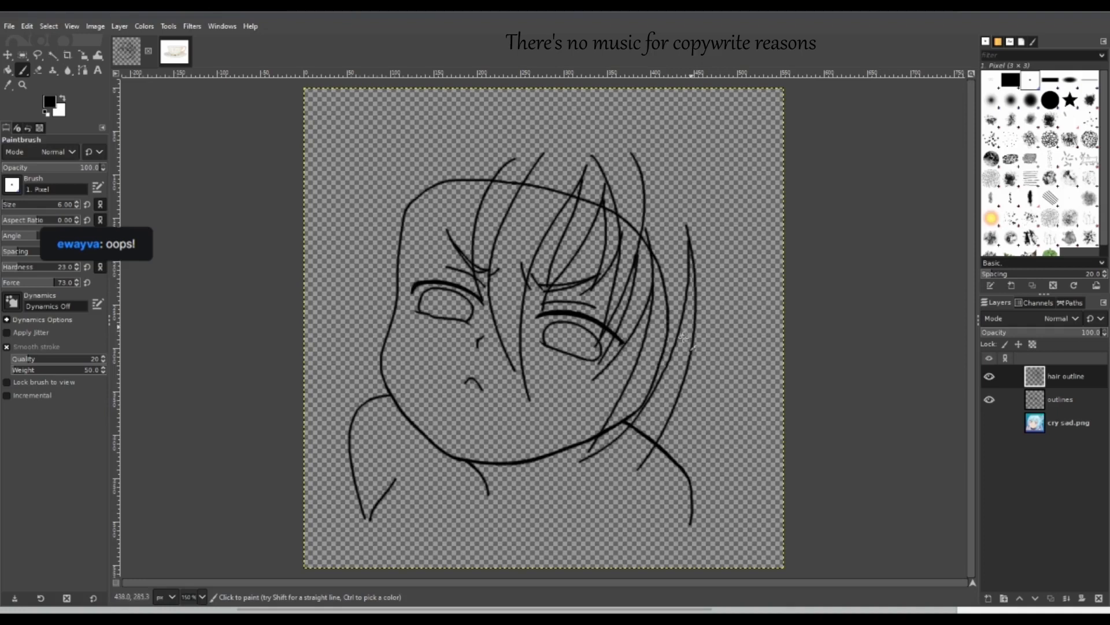
left_click_drag(659, 377, 595, 493)
left_click_drag(658, 429, 543, 512)
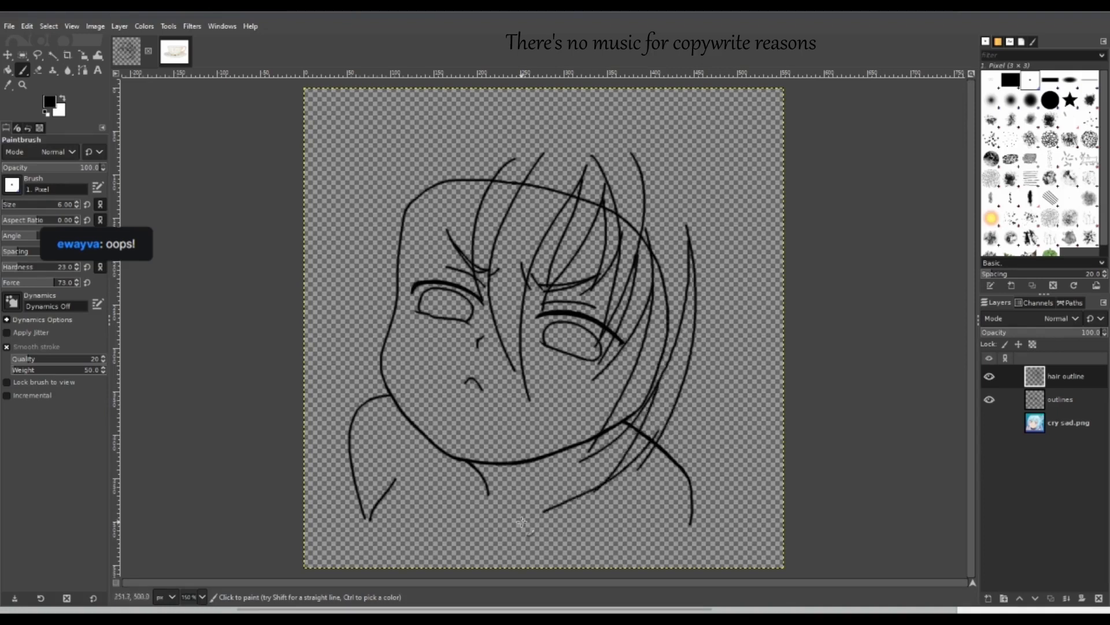
key("ctrl+z")
key("ctrl+z")
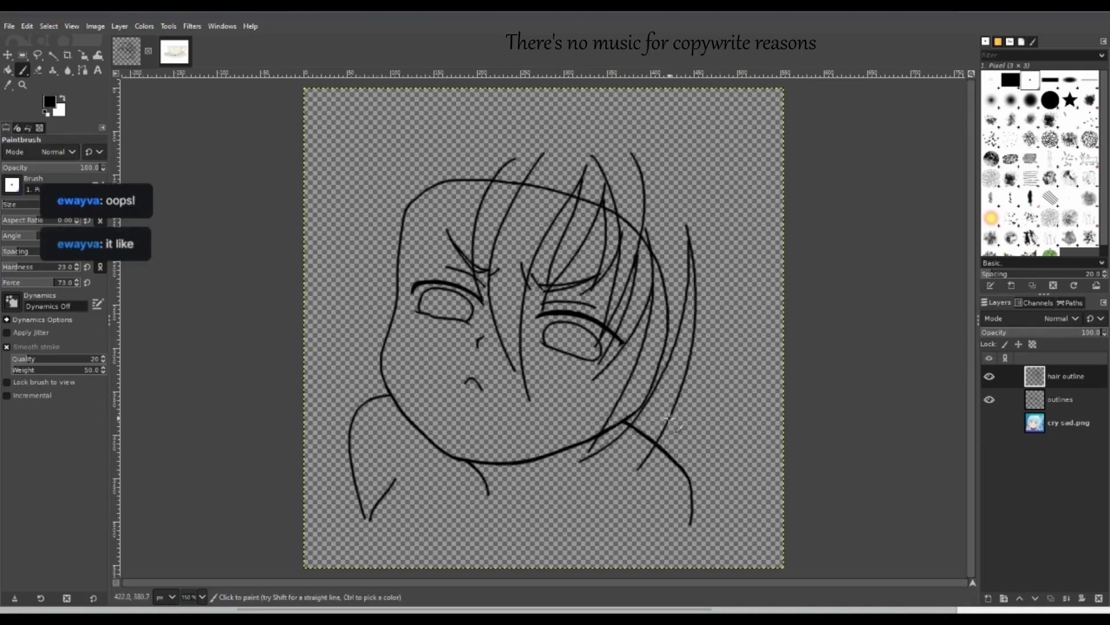
left_click_drag(673, 391, 571, 495)
left_click_drag(641, 414, 558, 495)
key("ctrl+z")
key("ctrl+z")
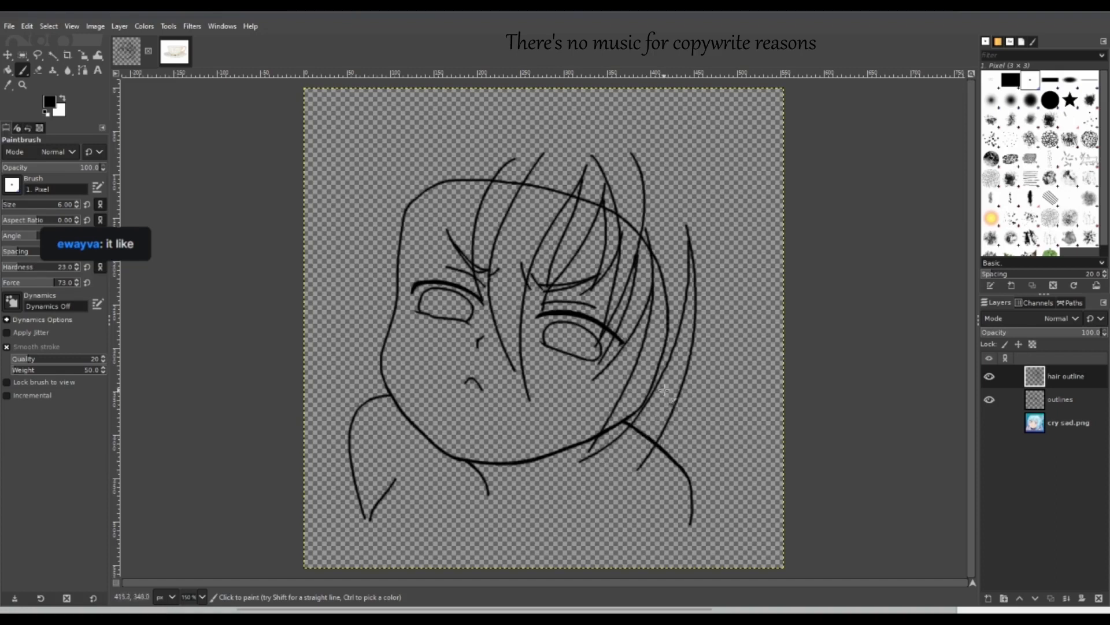
Paint two hair strands sweeping from the right shoulder diagonally down to below the chin with the Paintbrush.
left_click_drag(690, 361, 565, 505)
left_click_drag(603, 452, 496, 533)
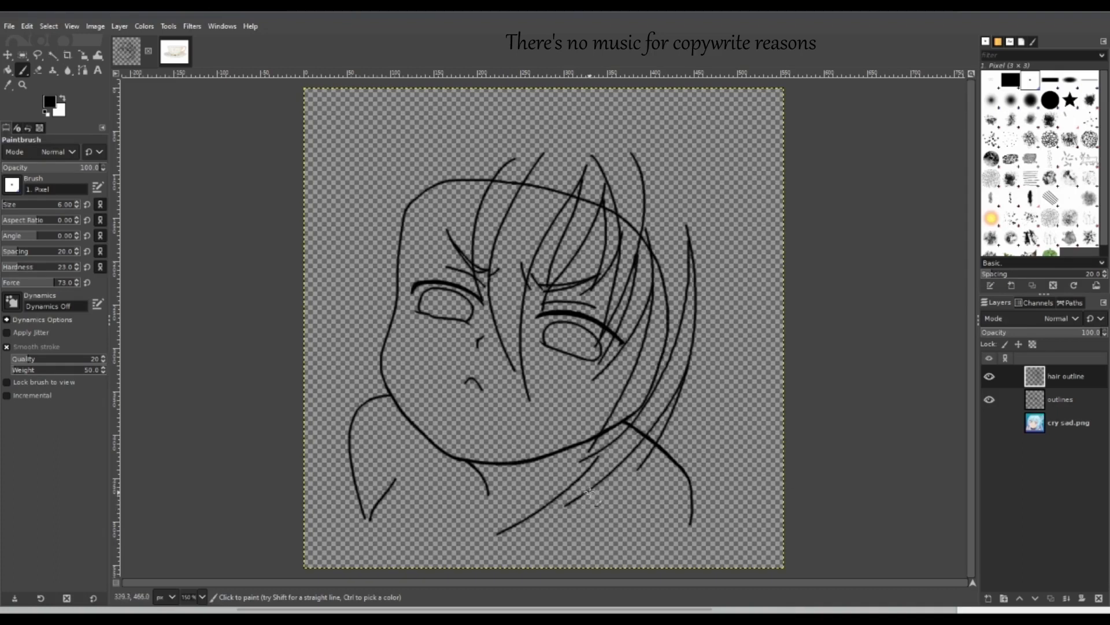
left_click_drag(578, 498, 462, 549)
key("ctrl+z")
key("z")
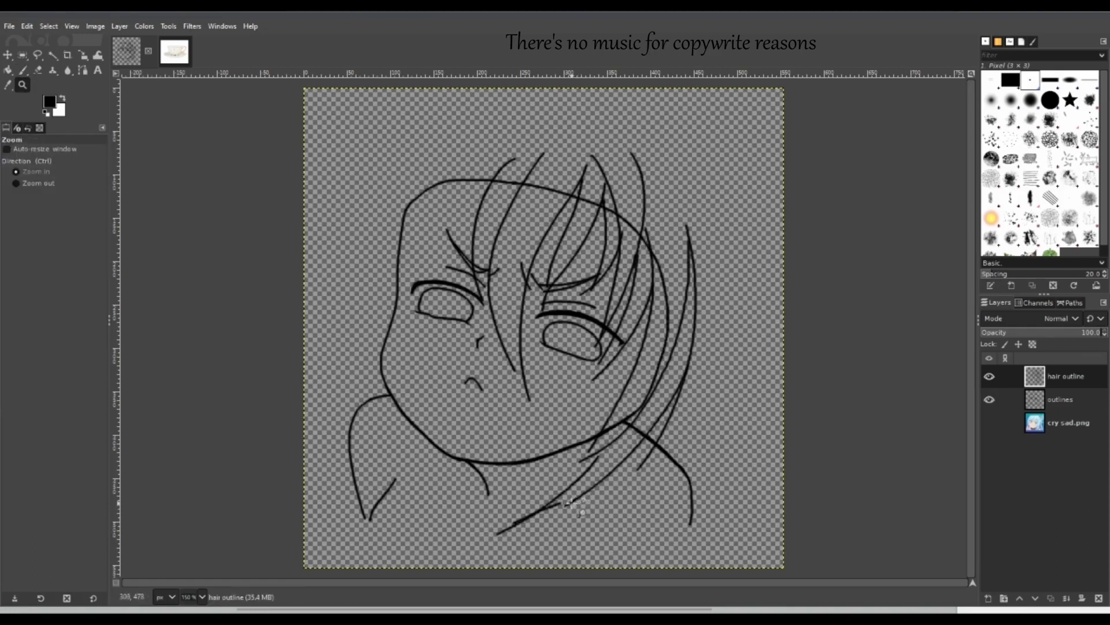
left_click(23, 70)
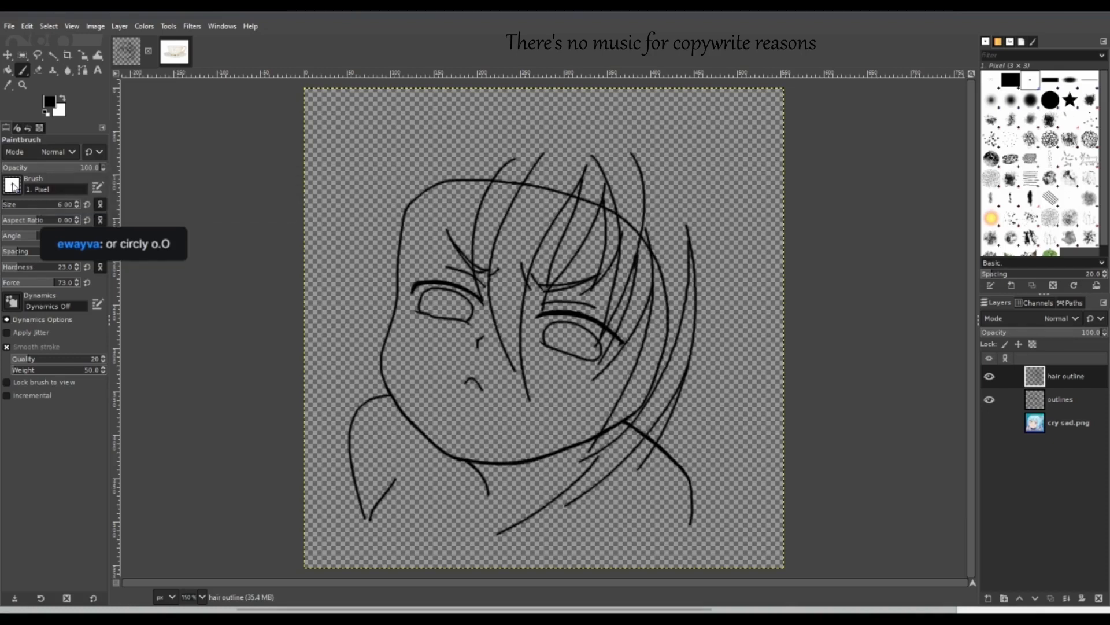
Try stamping the z Pepper brush over the hair, undo it and go back to the 1. Pixel brush.
left_click(98, 187)
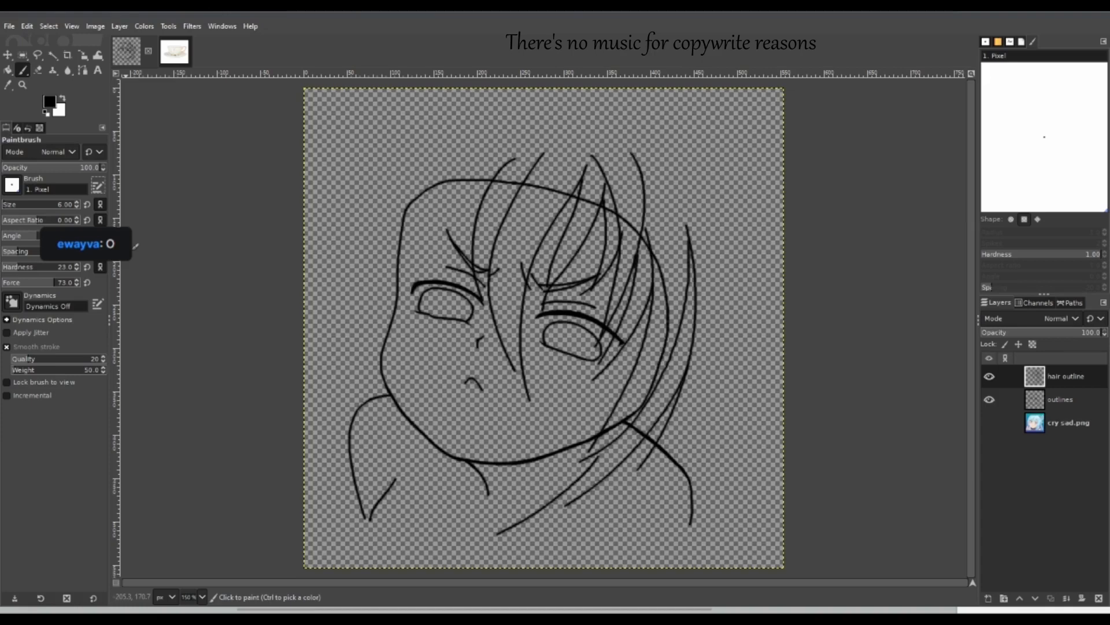
left_click(988, 43)
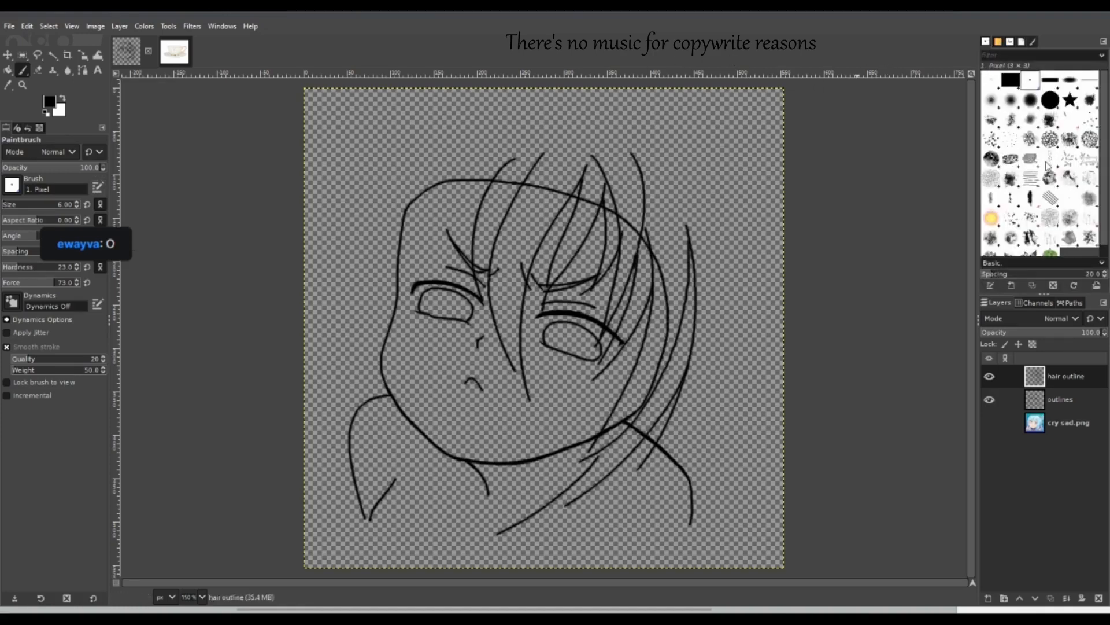
left_click_drag(1104, 226, 1107, 240)
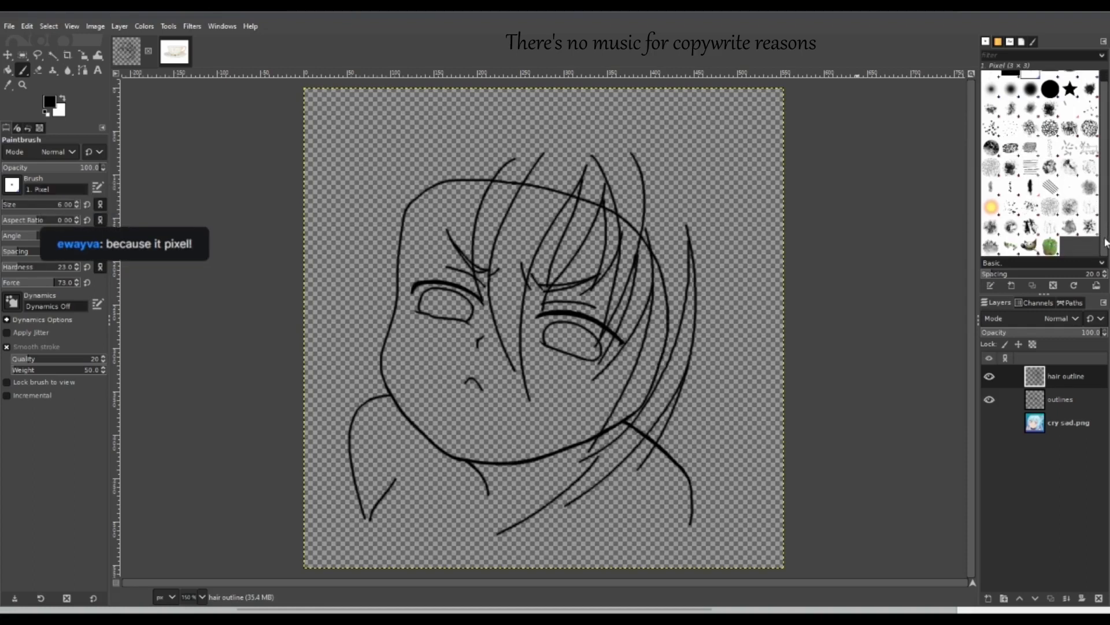
left_click(1052, 247)
left_click(683, 218)
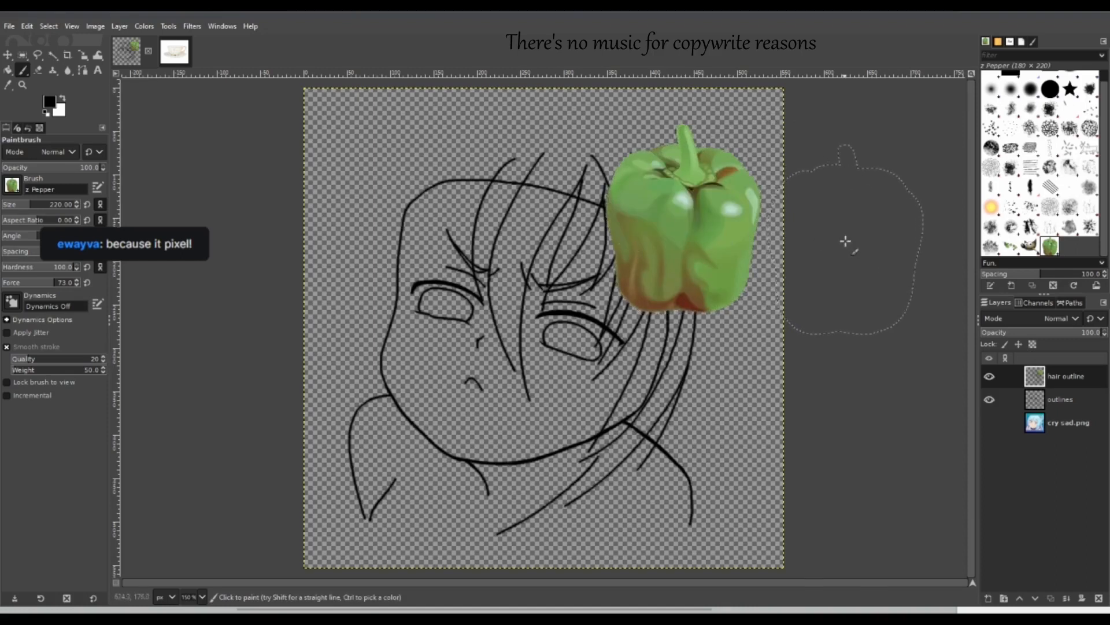
key("ctrl+z")
scroll(1036, 114, "up", 2)
left_click(1030, 80)
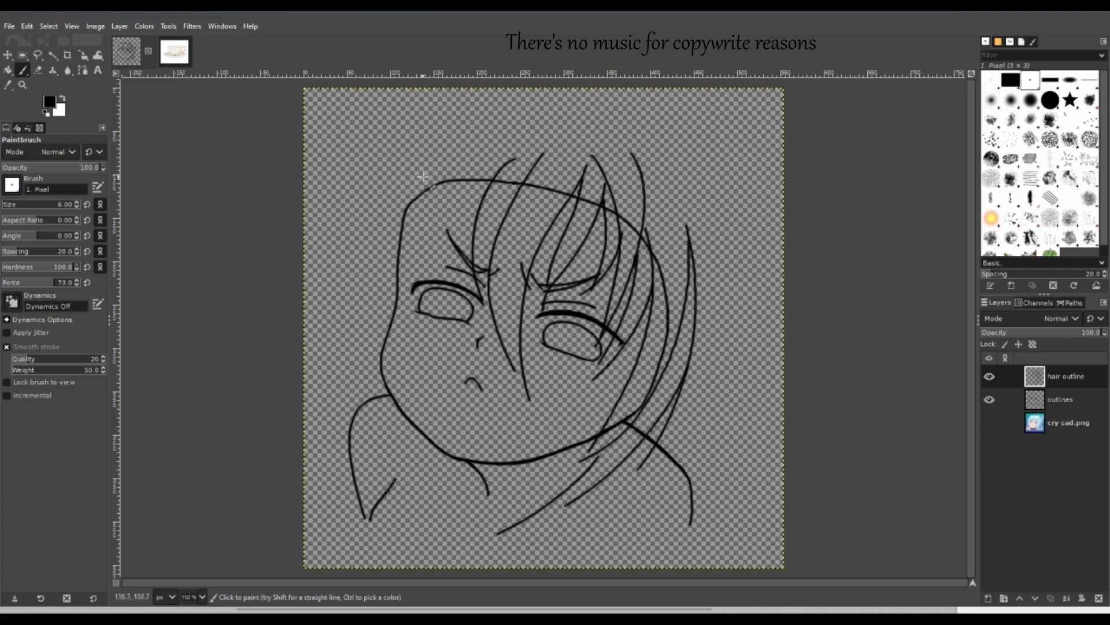
Set the paintbrush size to 2.00, testing the line with trial strokes beside the head's left side and undoing them.
mouse_move(423, 164)
left_mouse_down()
mouse_move(358, 466)
mouse_move(405, 544)
left_mouse_up()
key("ctrl+z")
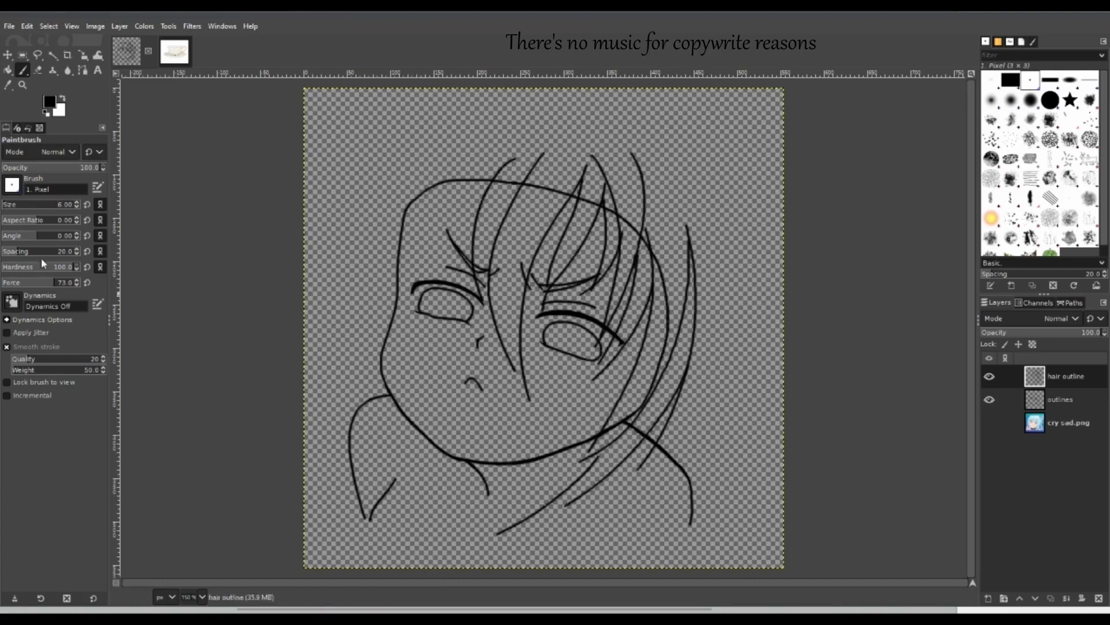
left_click_drag(16, 206, 2, 204)
left_click_drag(403, 174, 359, 223)
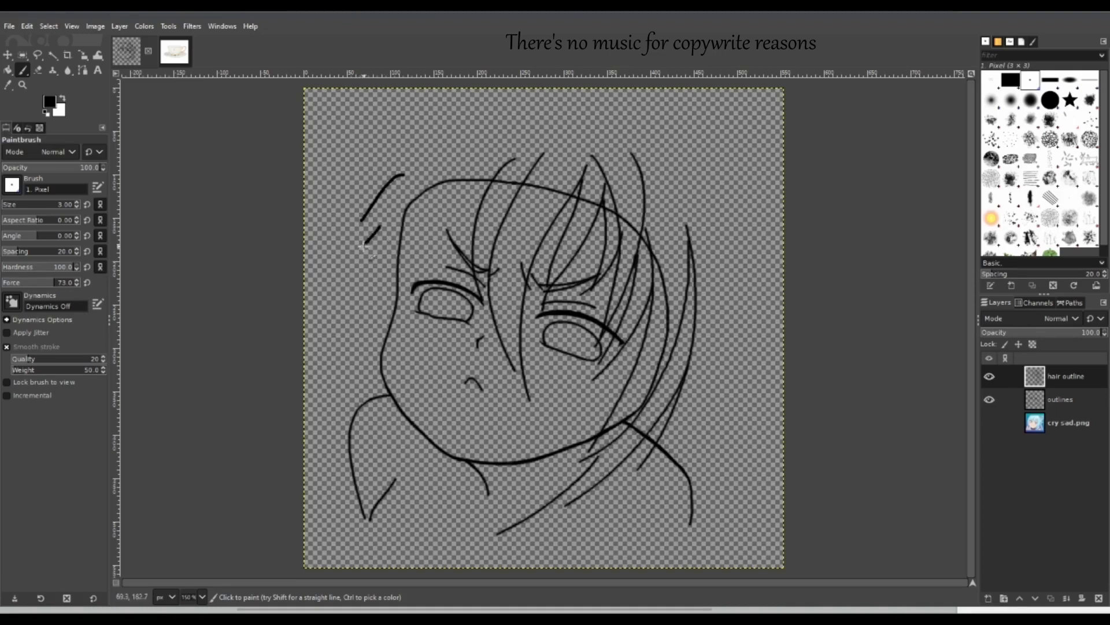
key("ctrl+z")
left_click(10, 206)
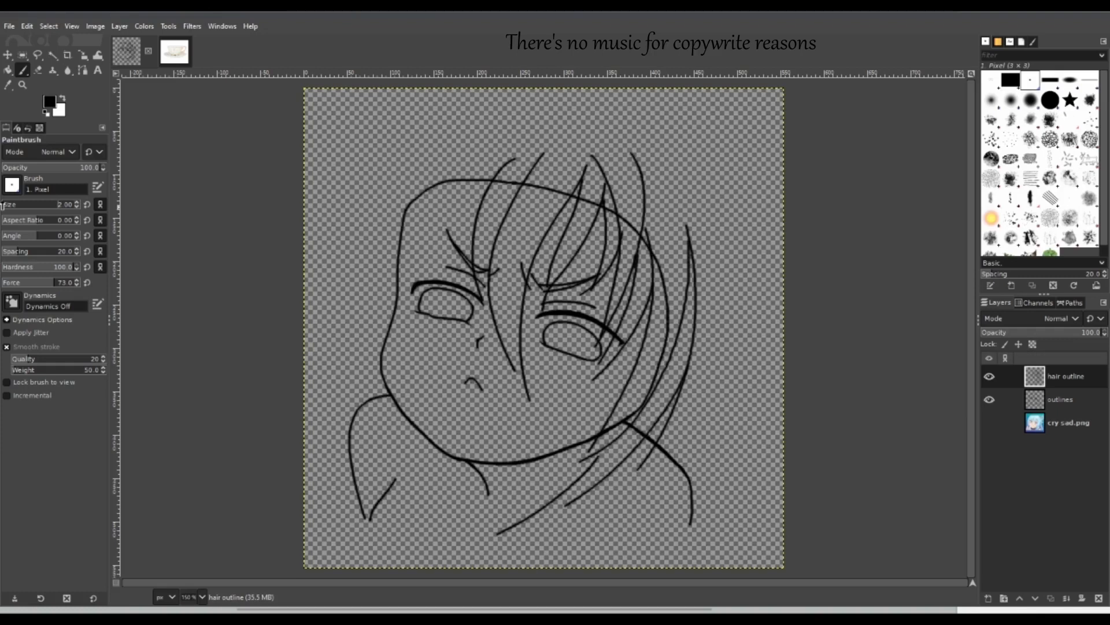
left_click_drag(392, 184, 343, 273)
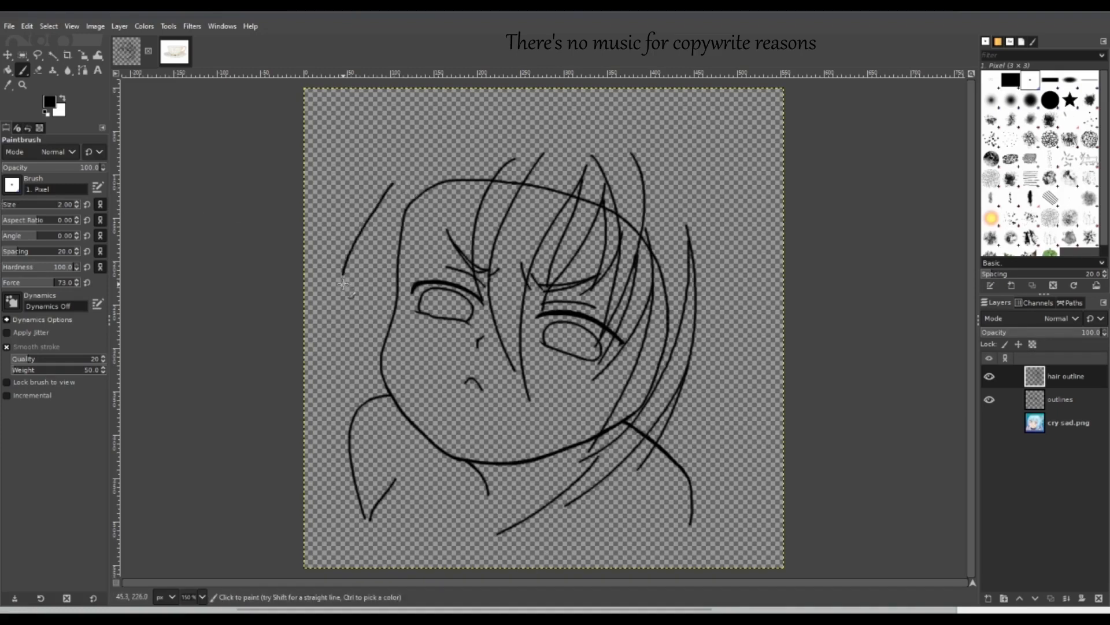
key("ctrl+z")
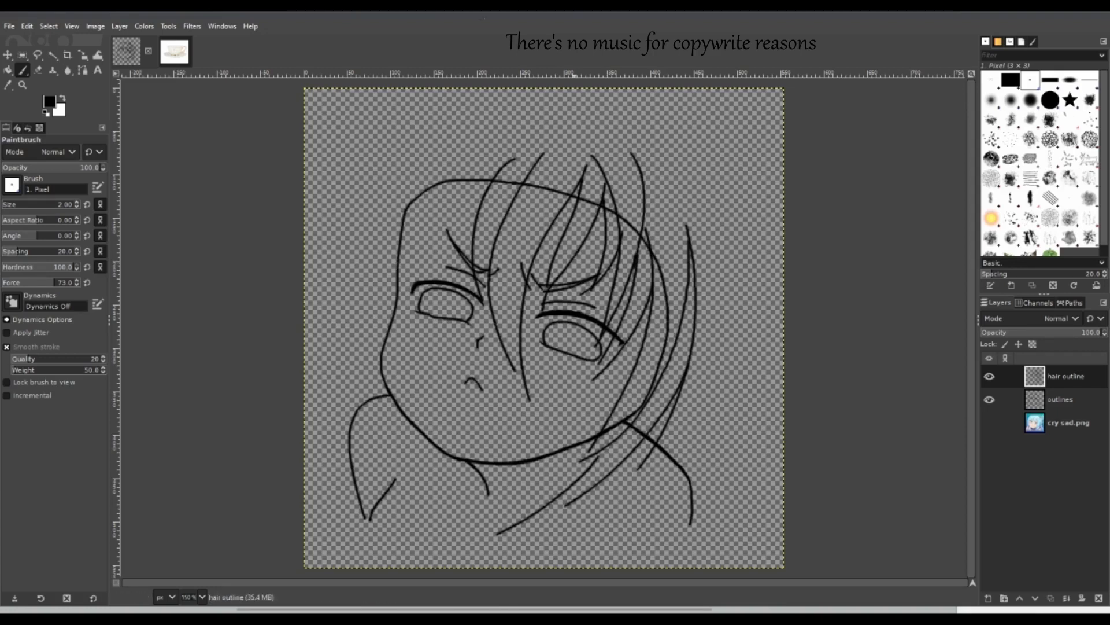
Paint a long outer hair strand from the top of the head to the left shoulder and another down across the left cheek.
left_click_drag(429, 174, 355, 435)
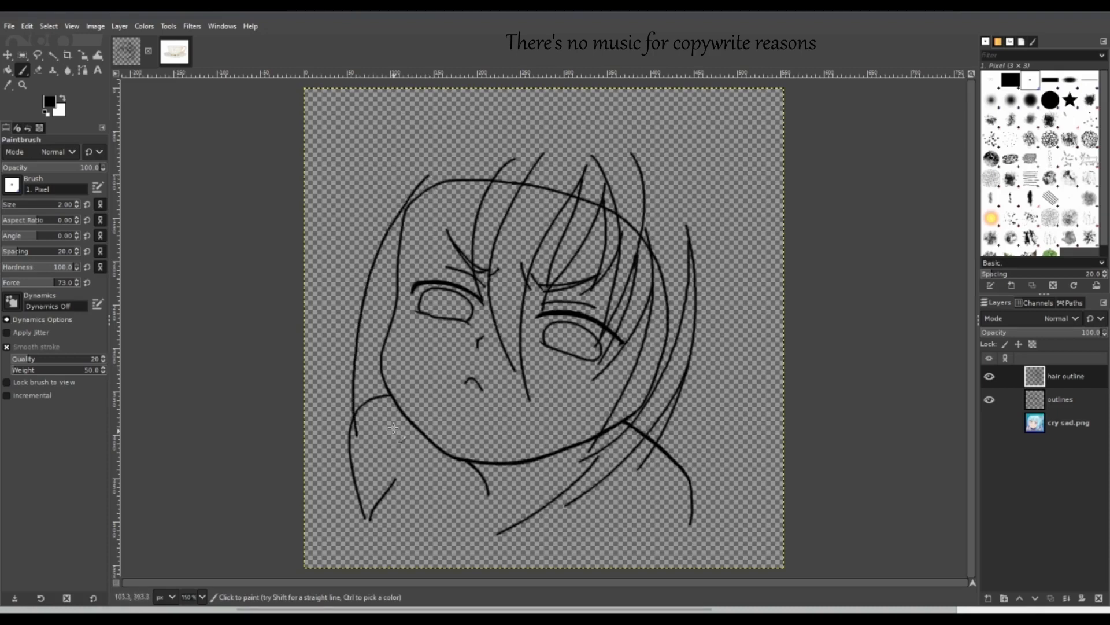
mouse_move(436, 237)
left_mouse_down()
mouse_move(395, 347)
mouse_move(416, 516)
left_mouse_up()
left_click_drag(429, 328, 408, 537)
key("ctrl+z")
key("ctrl+z")
left_click_drag(427, 325, 419, 516)
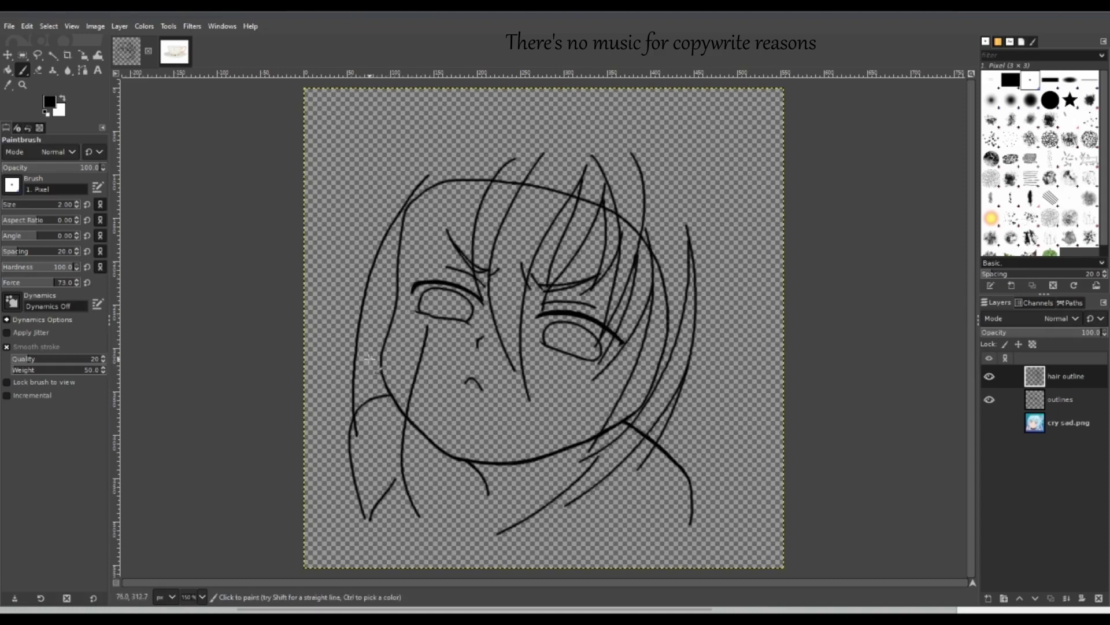
Paint a hair strand from the left jaw down over the shoulder and another from the chin line downward.
left_click_drag(374, 387, 427, 565)
key("ctrl+z")
mouse_move(388, 386)
left_mouse_down()
mouse_move(407, 491)
mouse_move(439, 538)
left_mouse_up()
key("ctrl+z")
left_click_drag(374, 365, 407, 512)
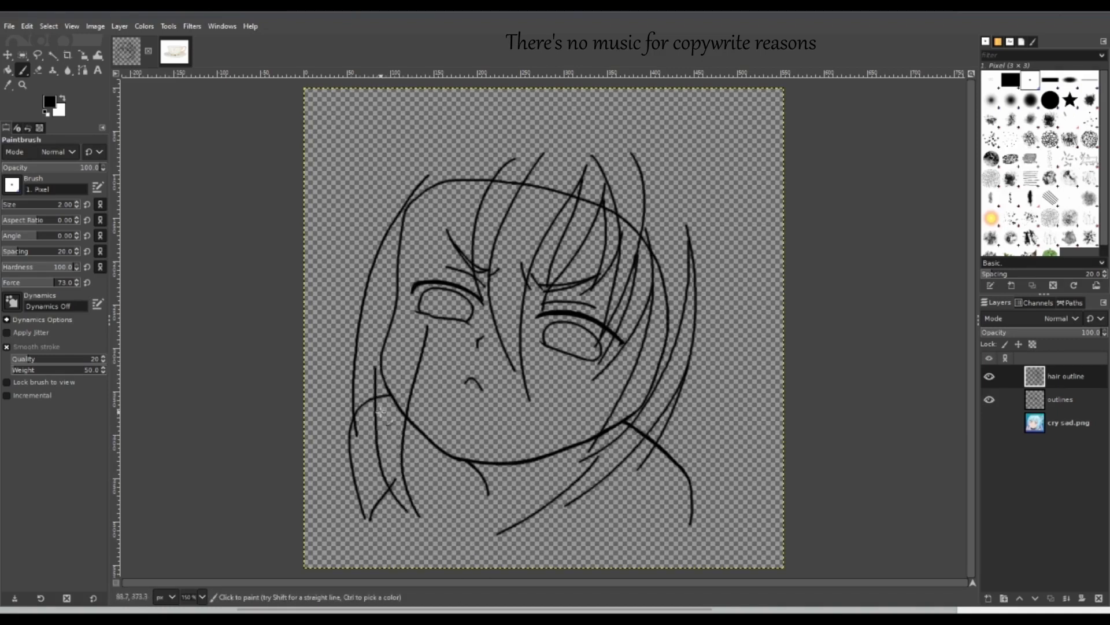
left_click_drag(447, 409, 426, 523)
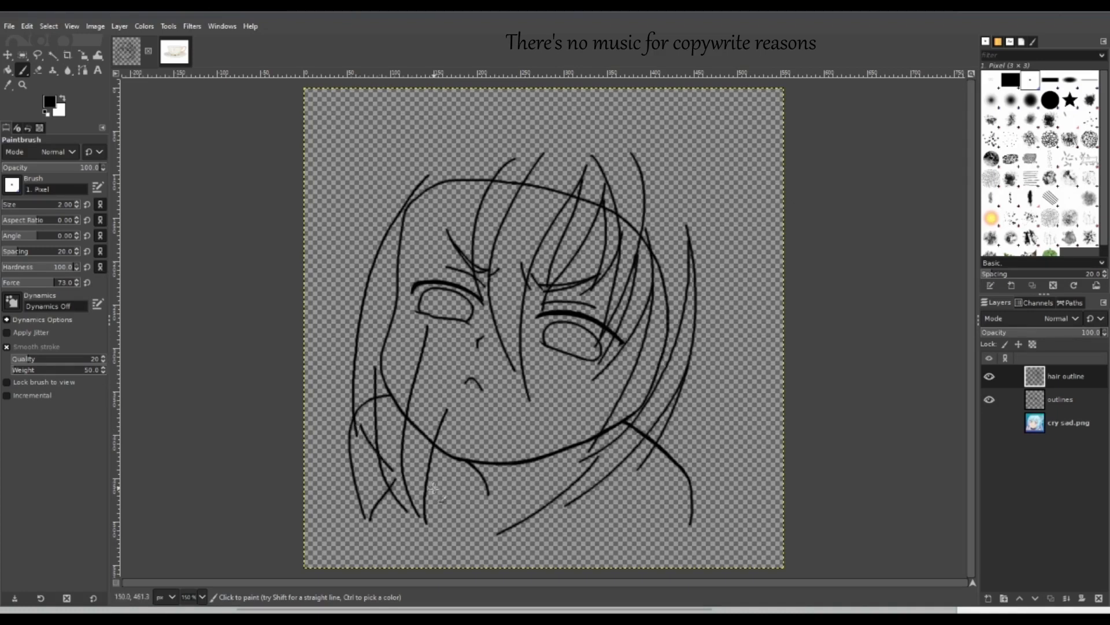
Add a short diagonal hair strand over the left shoulder, undoing the trial strokes.
left_click_drag(371, 394, 379, 461)
key("ctrl+z")
left_click_drag(365, 392, 375, 461)
key("ctrl+z")
left_click_drag(367, 382, 348, 463)
key("ctrl+z")
left_click_drag(356, 433, 390, 485)
Compare the outlines with the cry sad.png reference, erase the strand running down from the left chin line, and return to the Paintbrush.
left_click(990, 424)
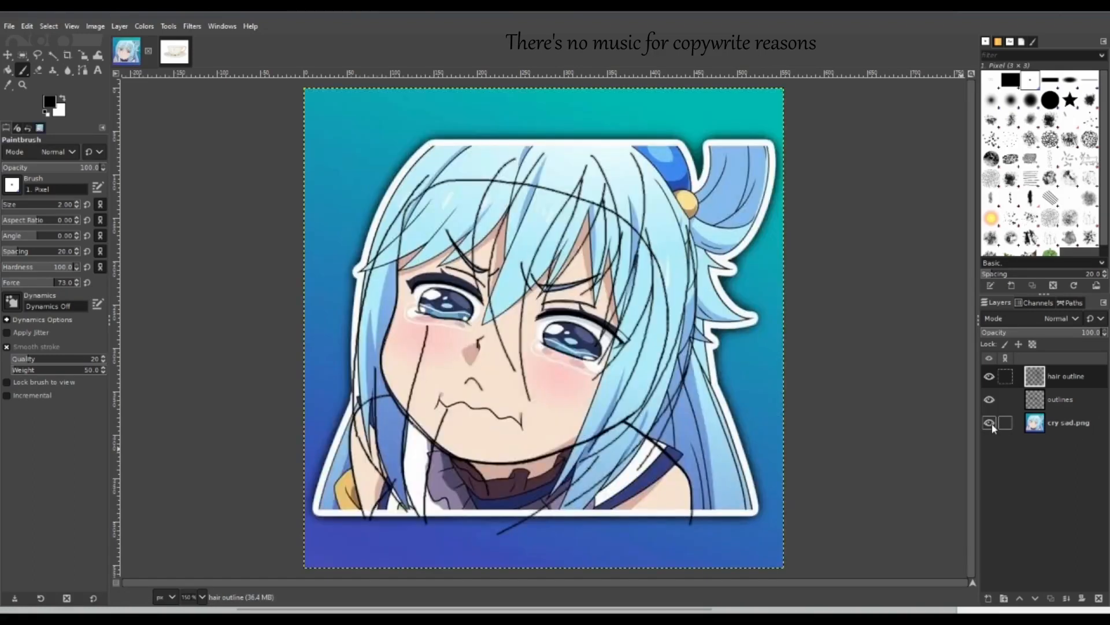
left_click(990, 424)
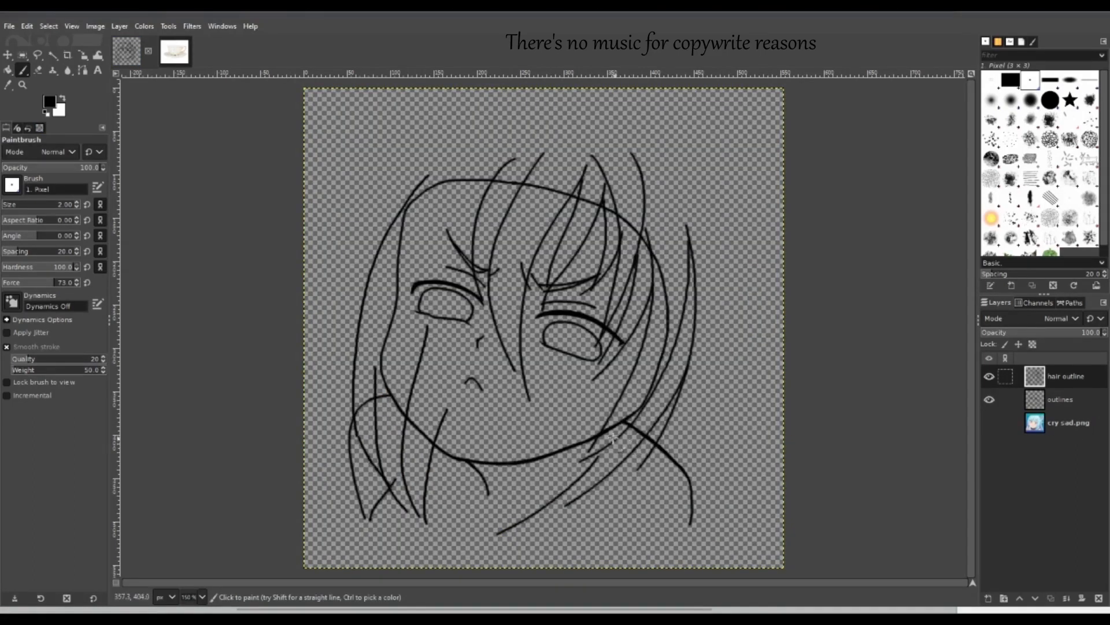
left_click(38, 70)
mouse_move(443, 444)
left_mouse_down()
mouse_move(446, 406)
mouse_move(418, 473)
mouse_move(437, 437)
mouse_move(427, 522)
left_mouse_up()
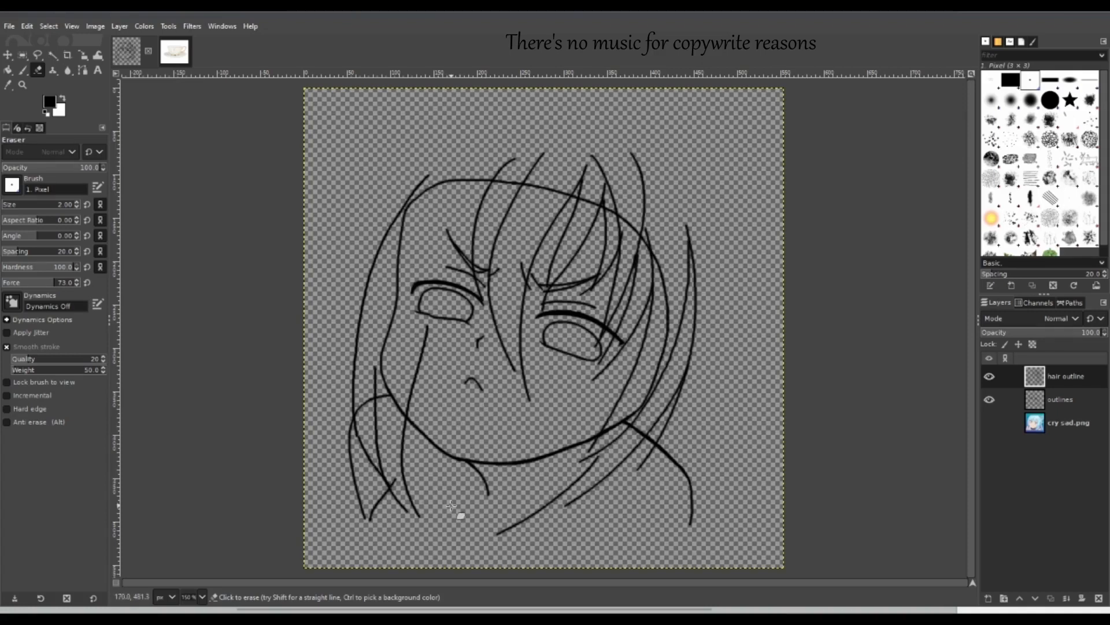
key("p")
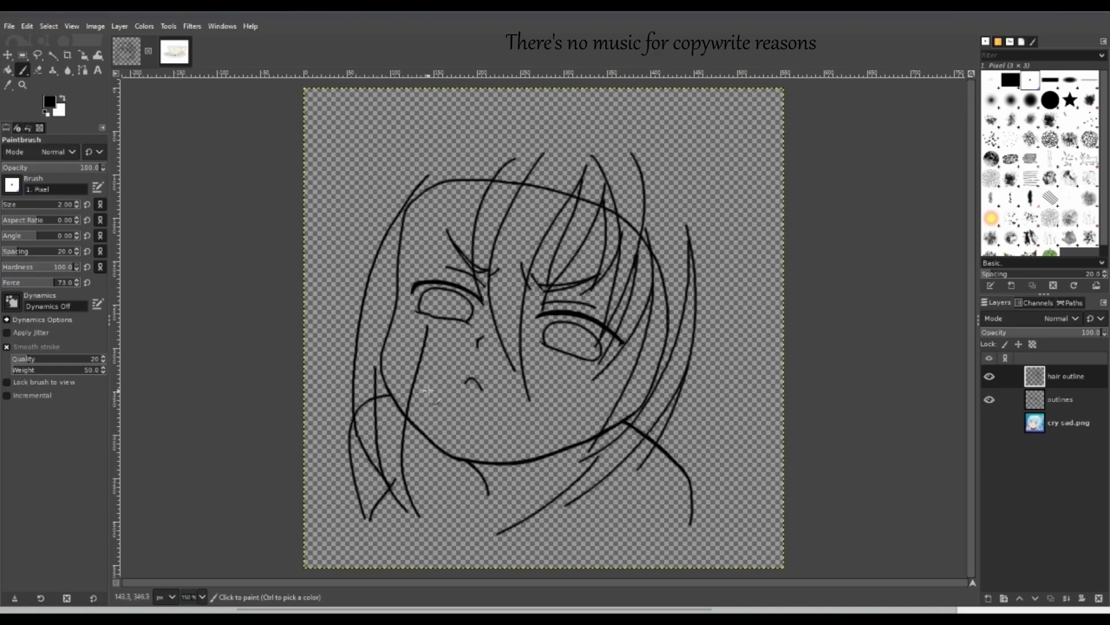
Paint two converging hair strands from the left jaw down past the neck, and trim the cheek strand where it meets the jaw.
left_click_drag(429, 392, 454, 529)
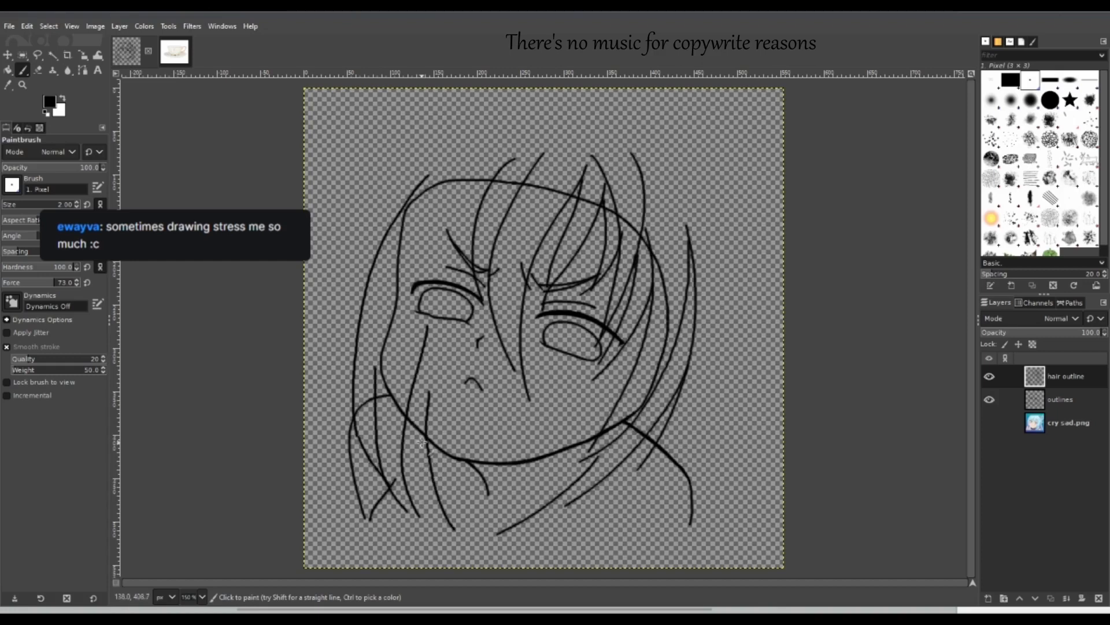
mouse_move(408, 415)
left_mouse_down()
mouse_move(409, 440)
mouse_move(462, 563)
left_mouse_up()
key("ctrl+z")
left_click_drag(406, 416, 456, 529)
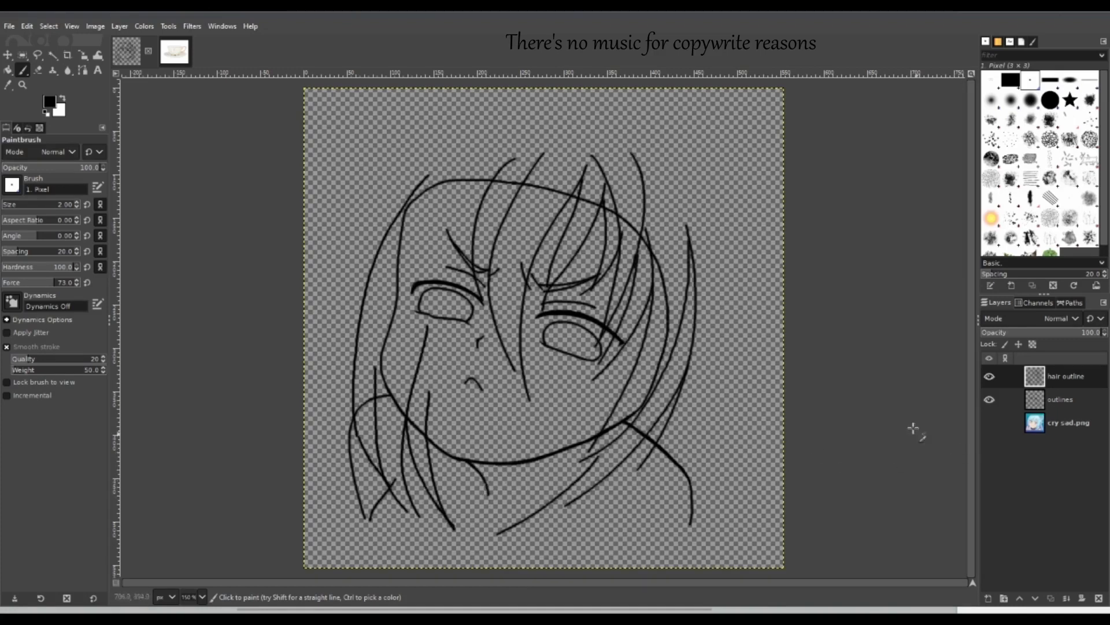
key("shift+e")
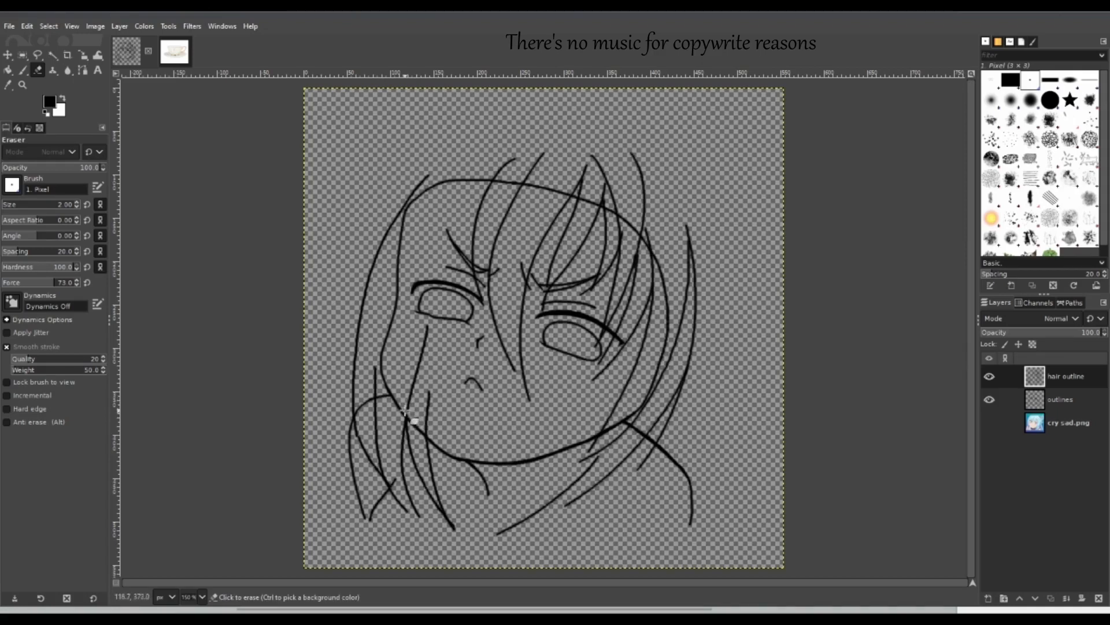
left_click_drag(411, 416, 408, 414)
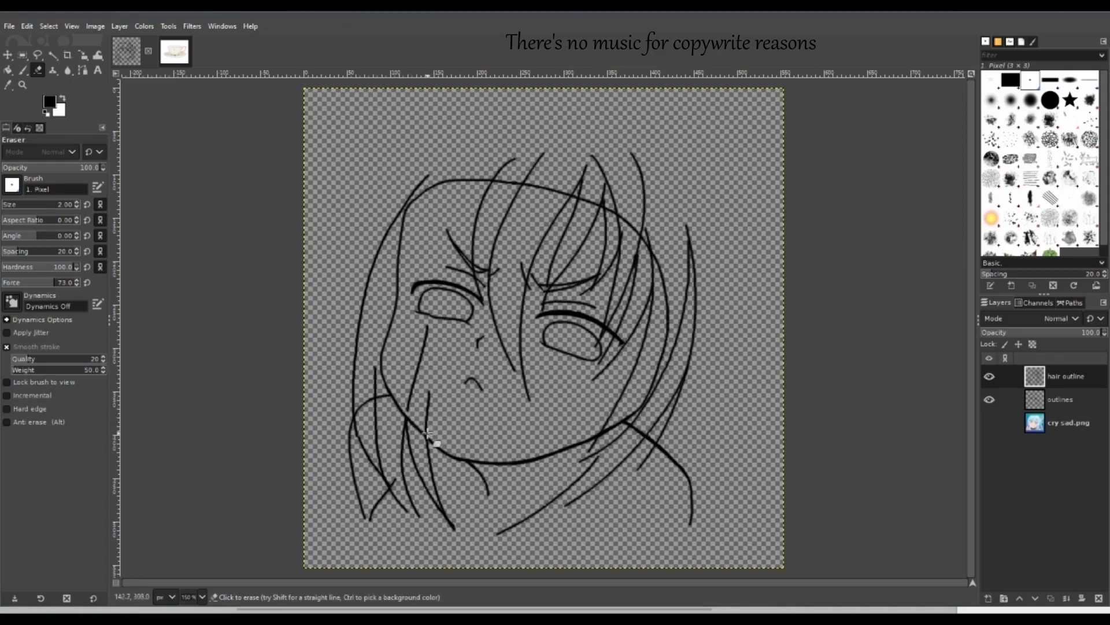
Compare the hair and face outlines with the cry sad.png reference at different zoom levels, and hide the reference again.
left_click(22, 85)
left_click(547, 371)
left_click(547, 371)
left_click(547, 370)
left_click(547, 371)
left_click(547, 370)
left_click(547, 370)
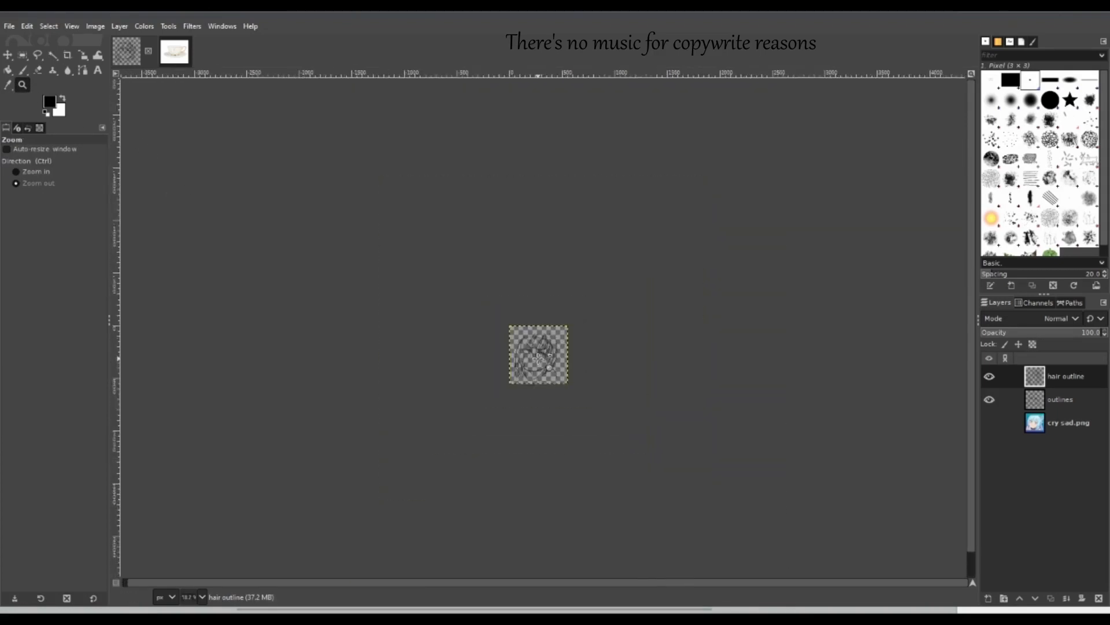
left_click(990, 422)
left_click(564, 365, "ctrl")
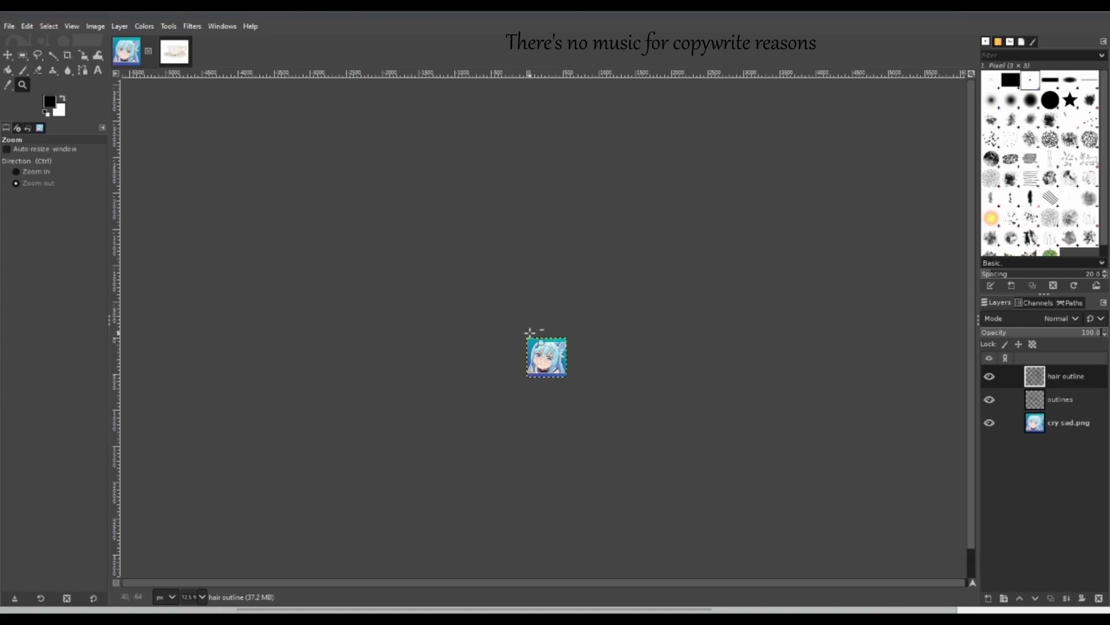
double_click(505, 328)
left_click(505, 328)
left_click(547, 365)
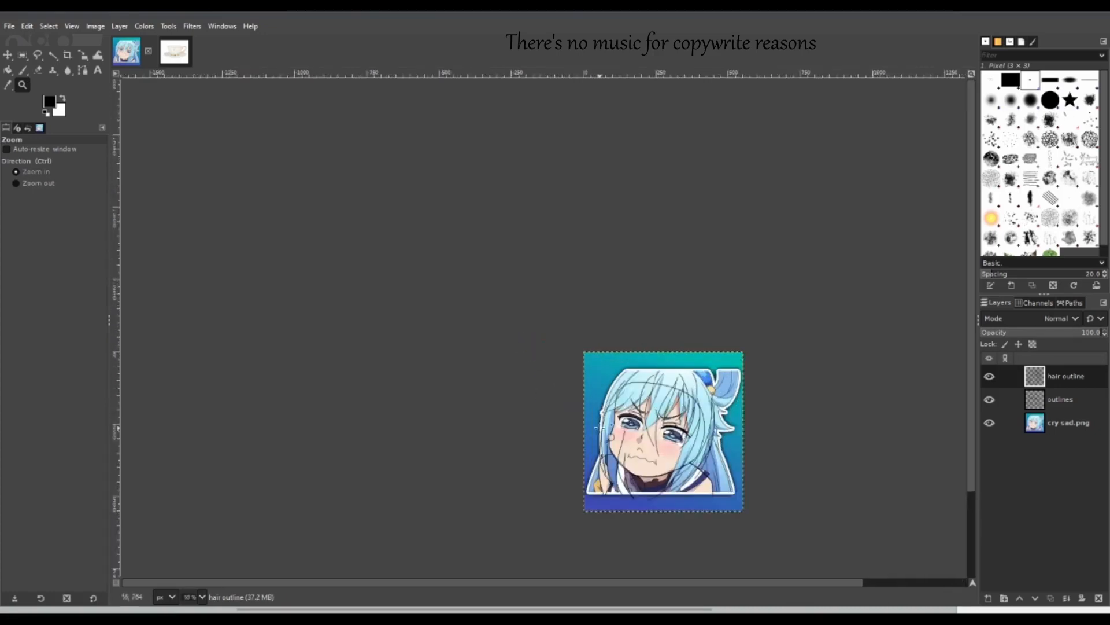
left_click_drag(570, 369, 758, 516)
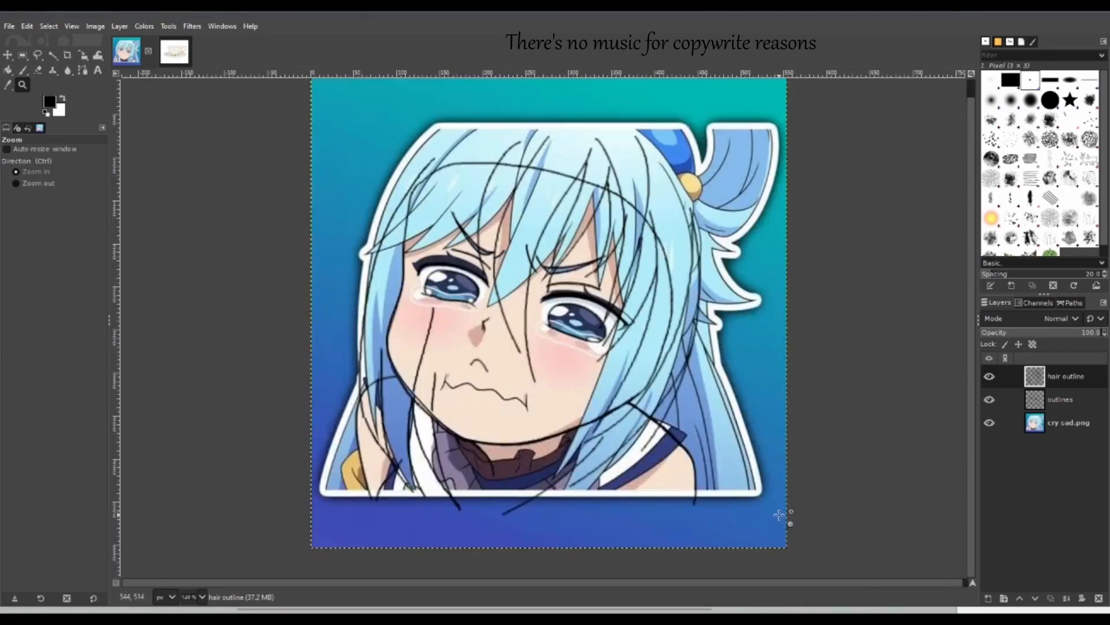
left_click(990, 423)
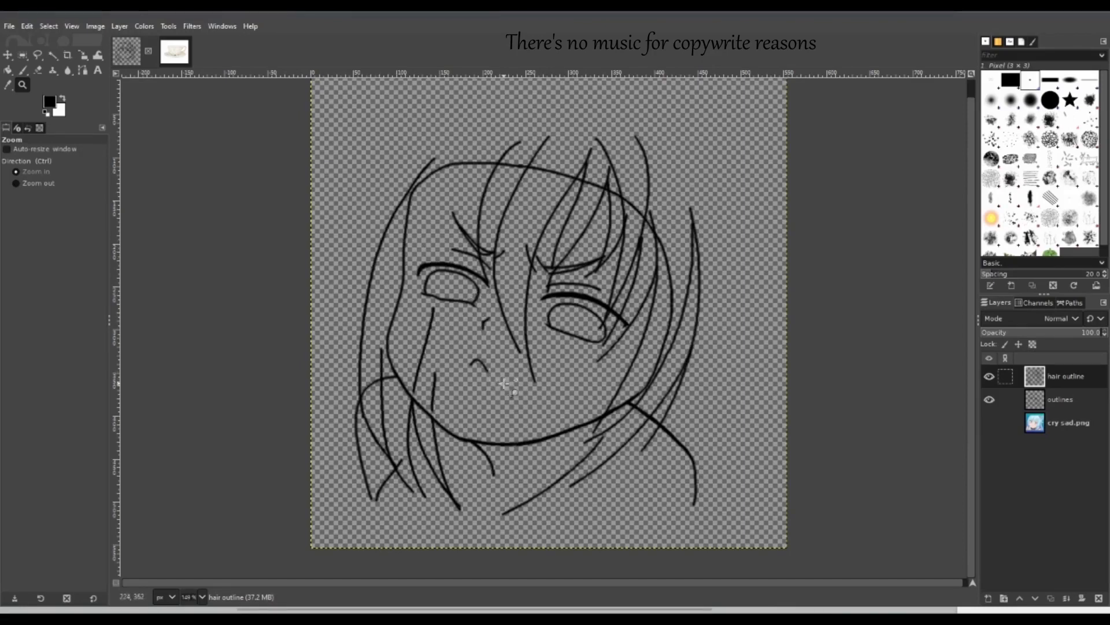
Erase the parts of the two hair strands that overlap the lower left cheek above the jaw line.
left_click(38, 71)
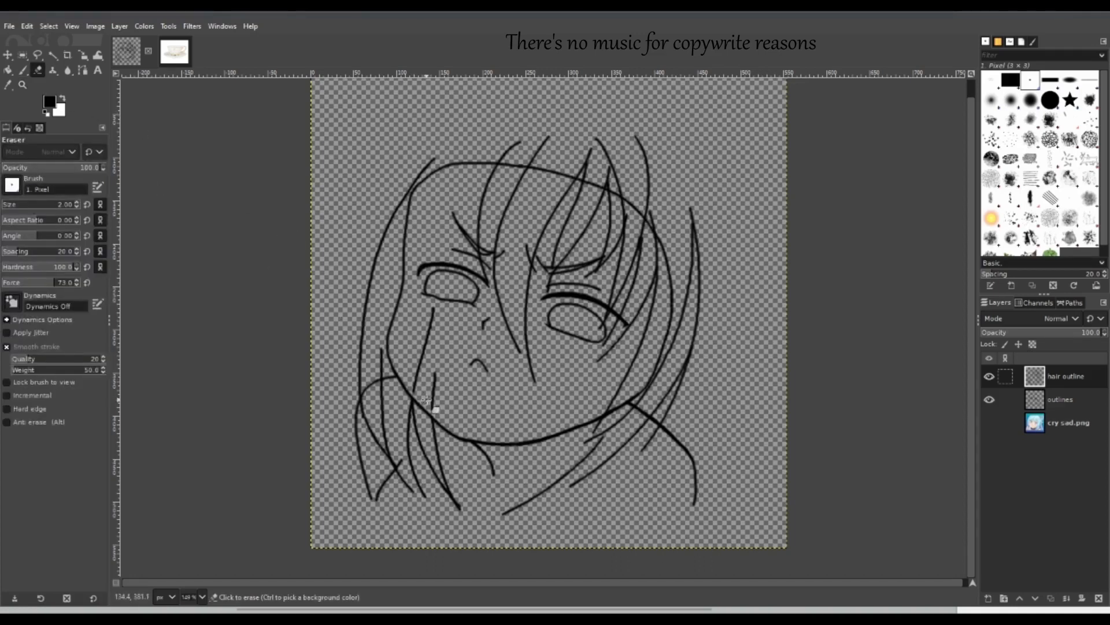
mouse_move(432, 405)
left_mouse_down()
mouse_move(435, 373)
mouse_move(418, 393)
mouse_move(416, 378)
mouse_move(429, 389)
left_mouse_up()
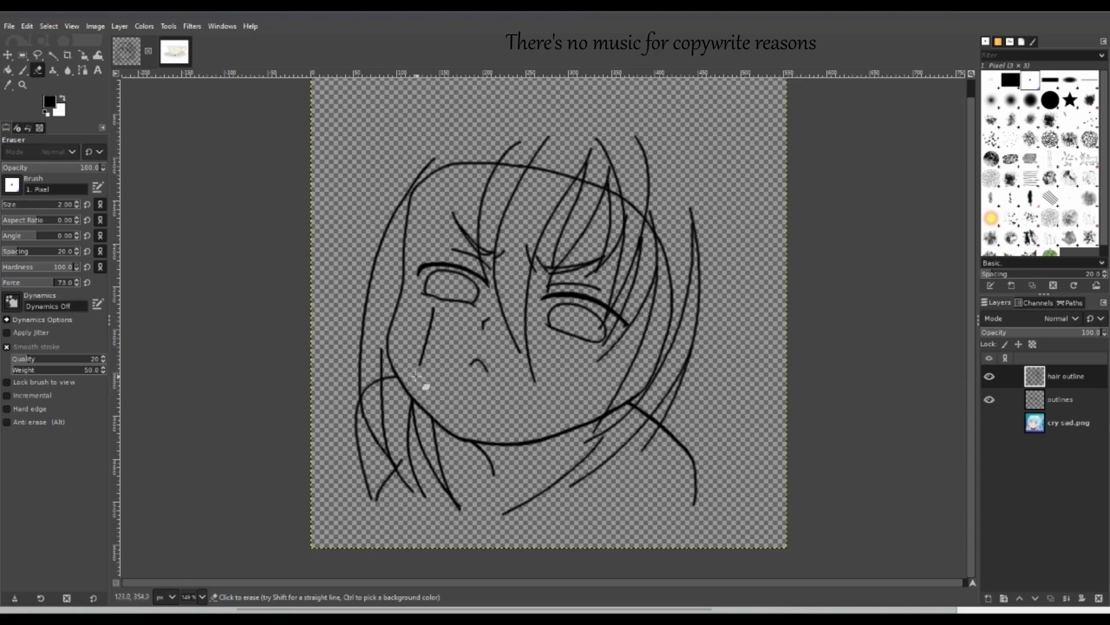
Open the recent drawing of the girl with heart-shaped glasses to view it, and close it again.
left_click(9, 26)
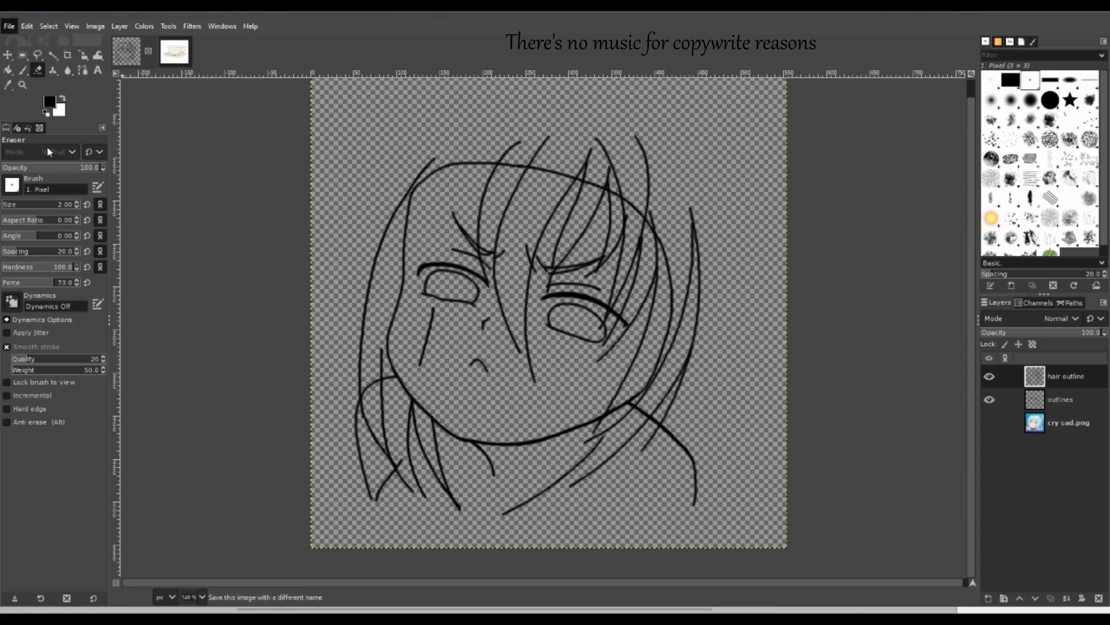
left_click(181, 139)
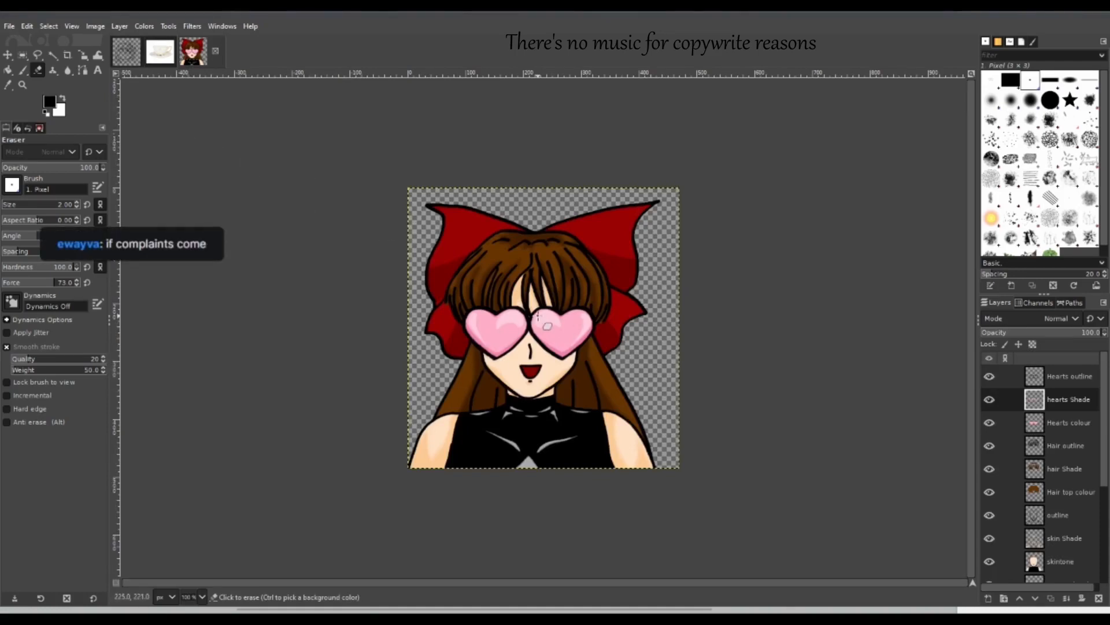
left_click(215, 53)
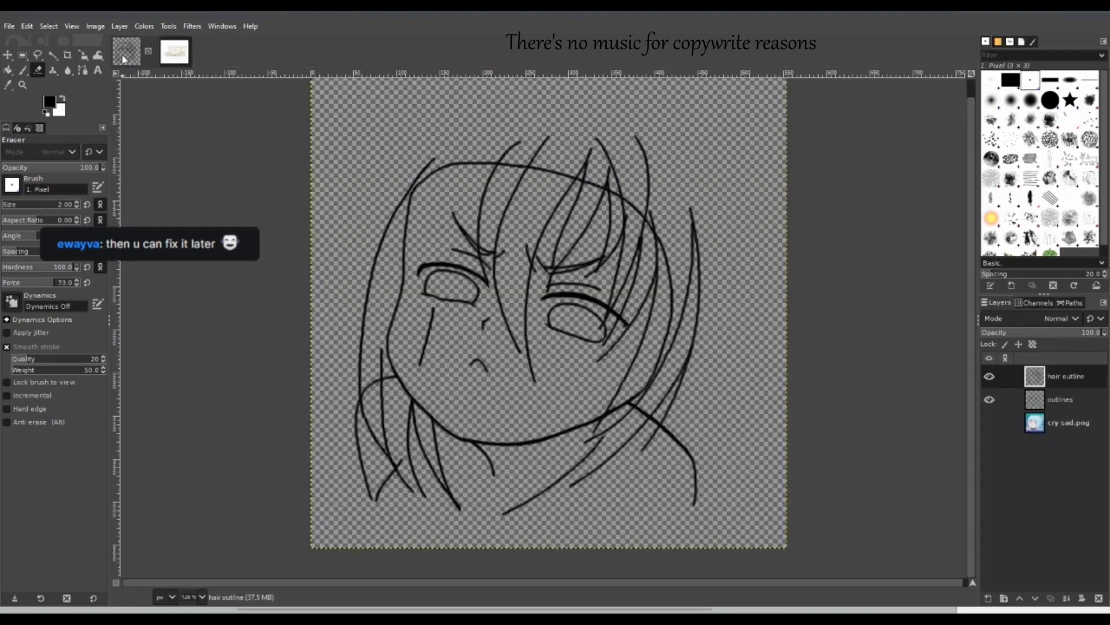
Return to the crying character drawing and erase the remaining strand on the left cheek below the eye.
left_click(125, 55)
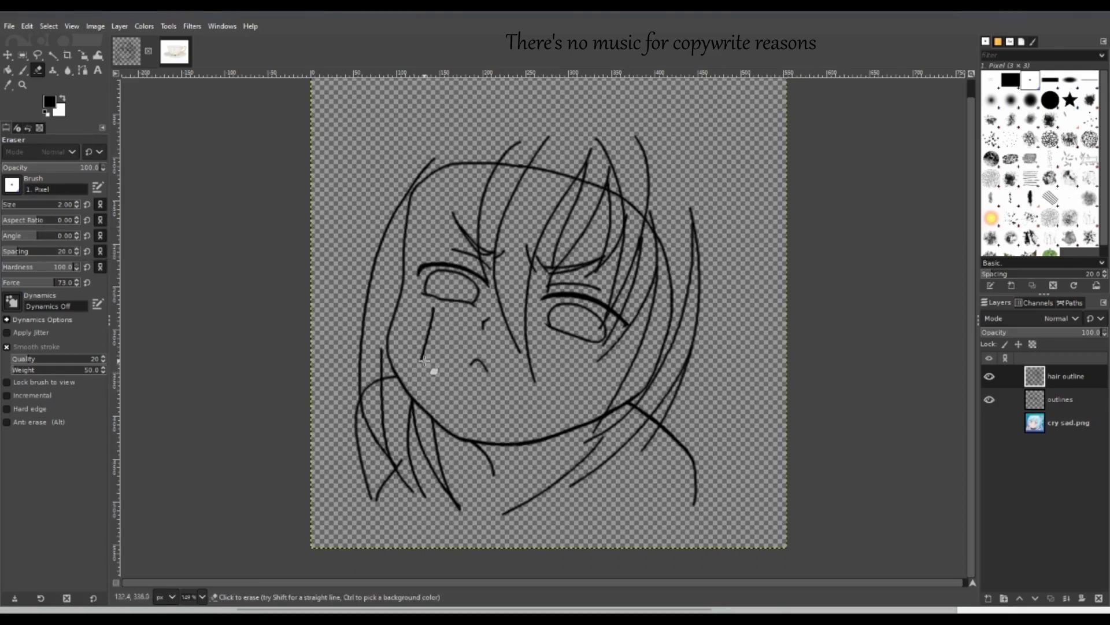
mouse_move(427, 358)
left_mouse_down()
mouse_move(417, 354)
mouse_move(437, 342)
mouse_move(418, 341)
mouse_move(435, 331)
mouse_move(434, 312)
mouse_move(427, 318)
left_mouse_up()
Paint a short hair strand over the right shoulder, redoing it once, and a curved stroke closing the tip of the lowest right strand.
left_click(23, 70)
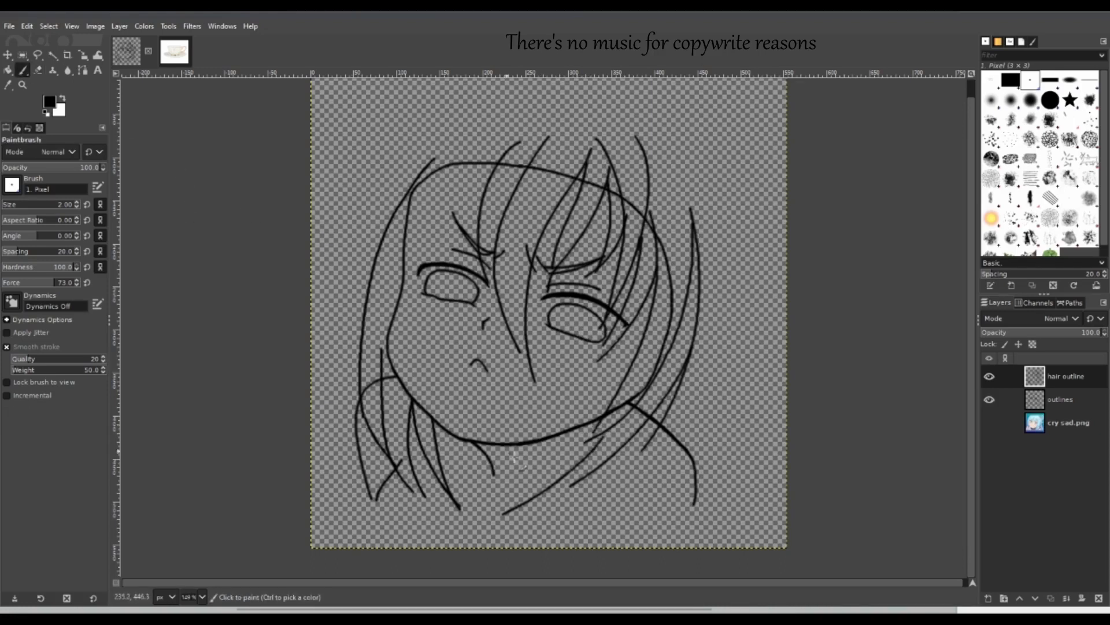
left_click_drag(649, 423, 630, 461)
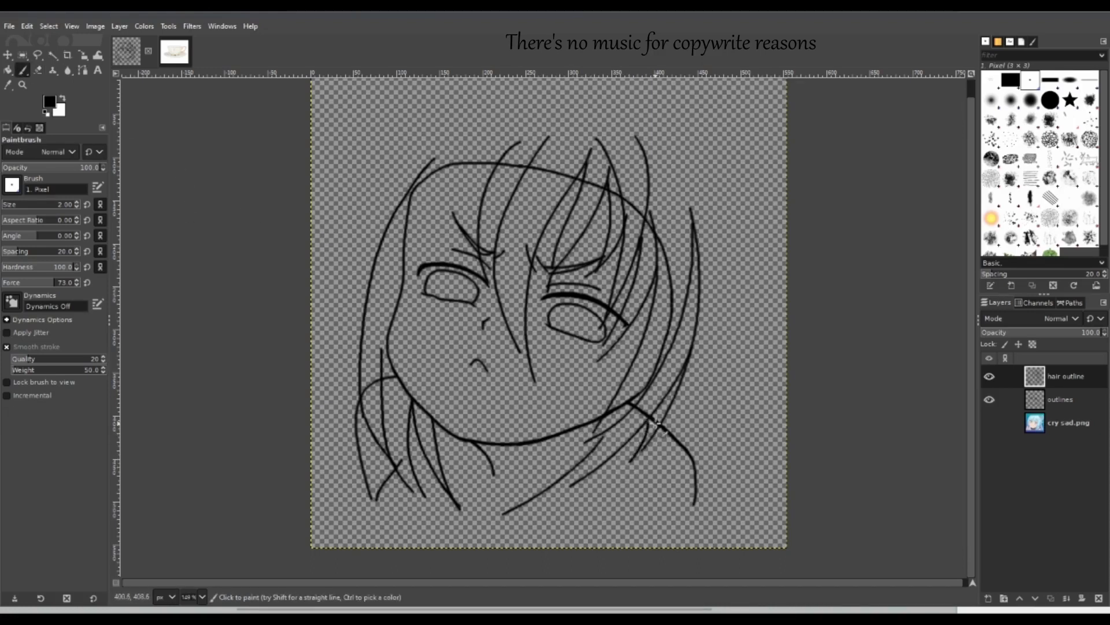
key("ctrl+z")
left_click_drag(658, 421, 627, 468)
left_click_drag(569, 488, 515, 510)
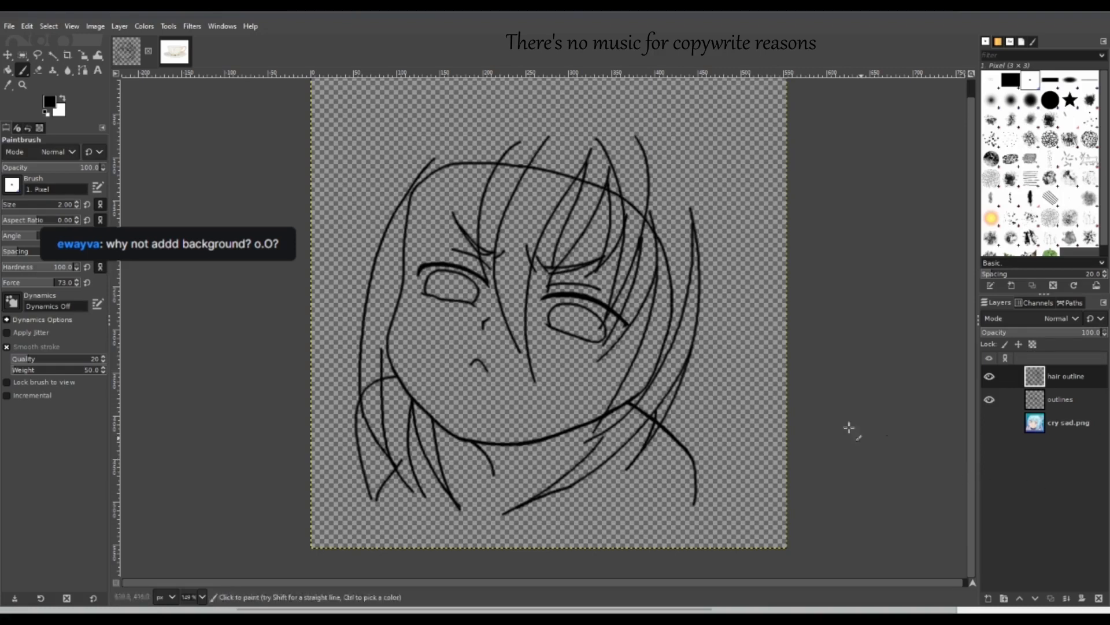
Reopen the heart-glasses drawing to show its transparent background, close it, and return to the crying character drawing.
left_click(12, 25)
mouse_move(52, 115)
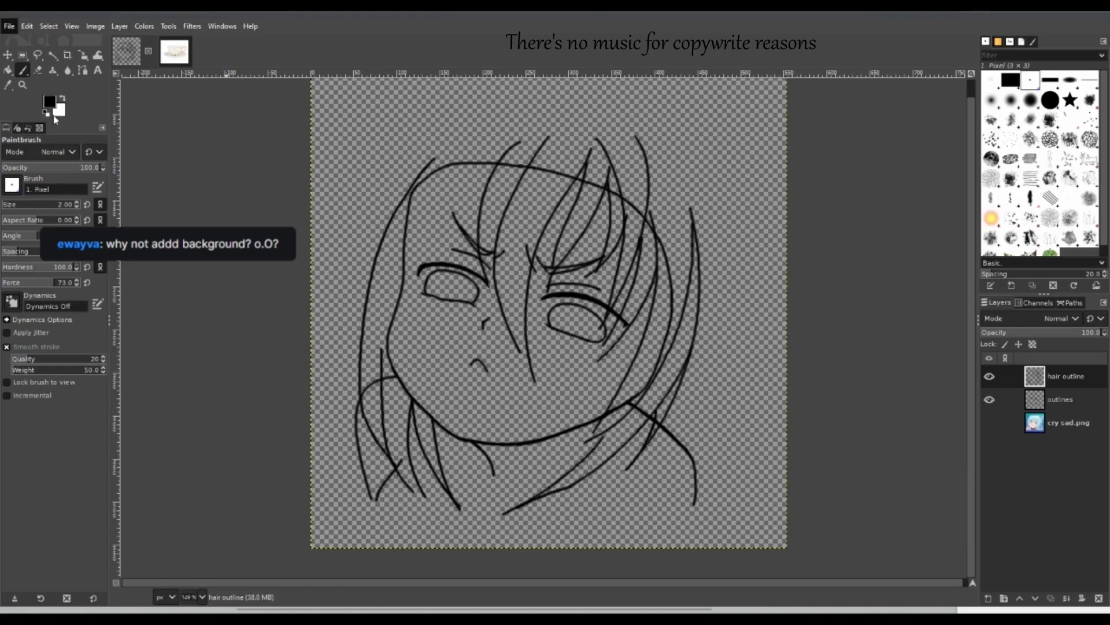
left_click(177, 121)
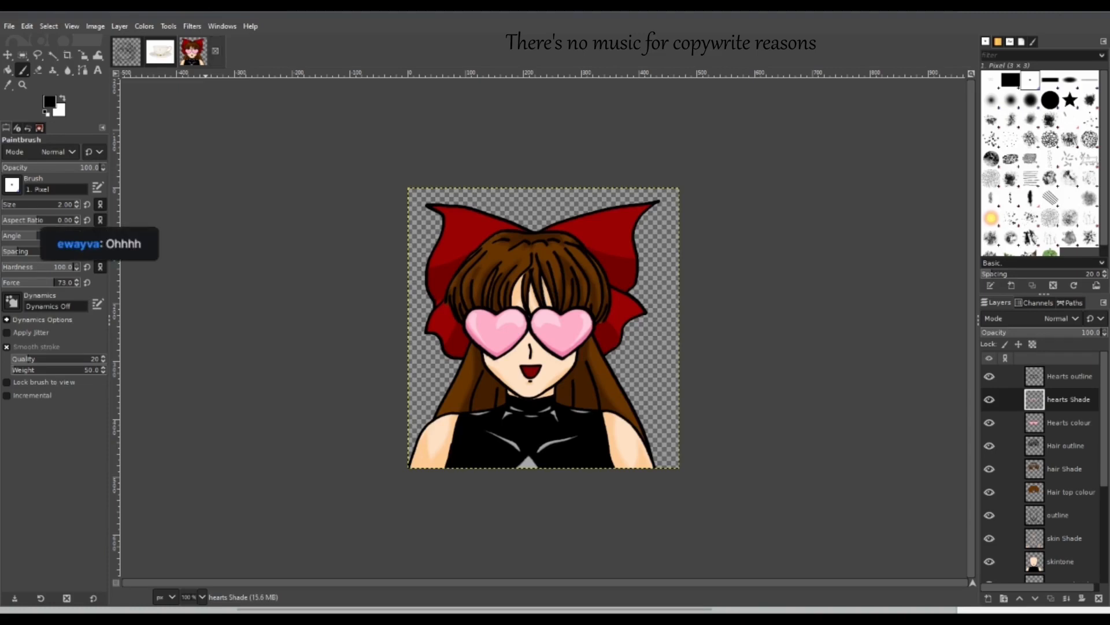
left_click(215, 51)
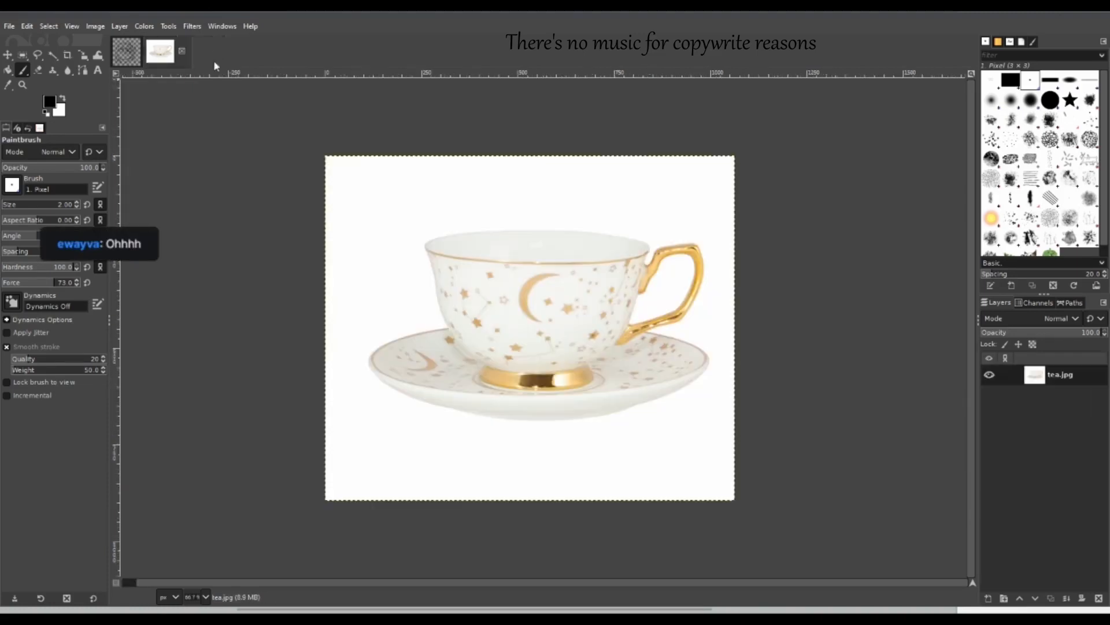
left_click(130, 55)
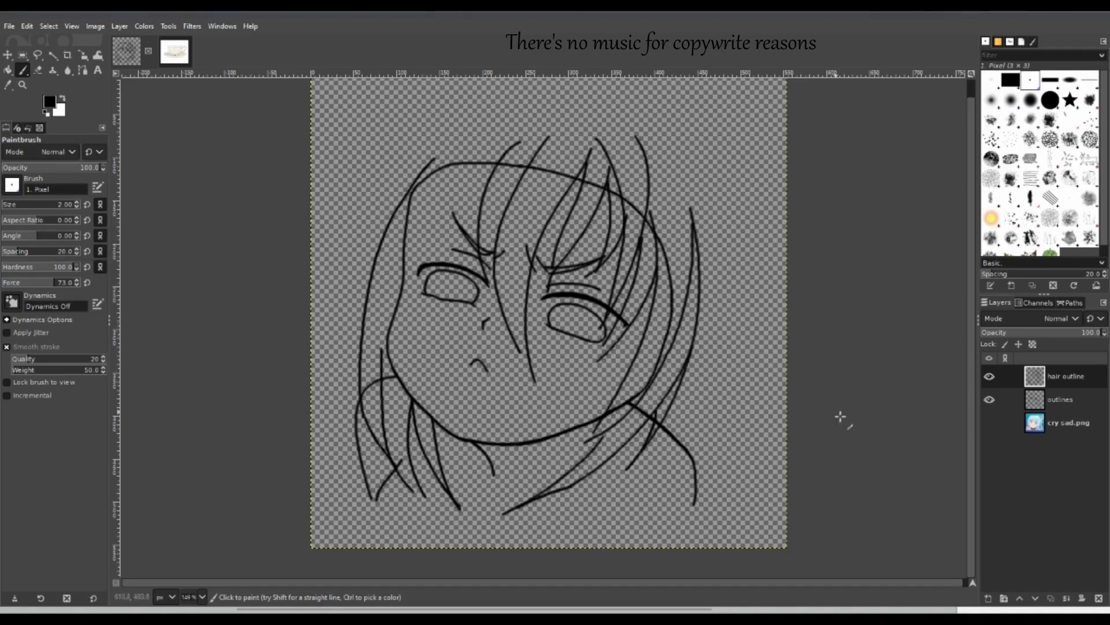
Paint two curved bangs strands on the hair outline layer, from the upper left of the head down to the left eye.
left_click_drag(971, 417, 973, 399)
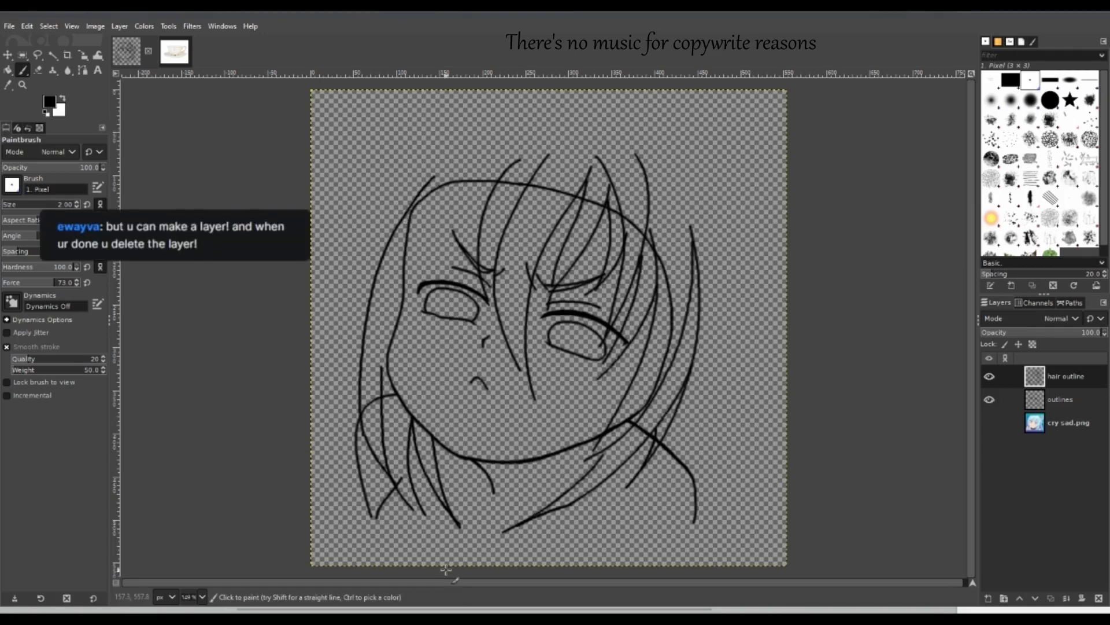
left_click(1070, 421)
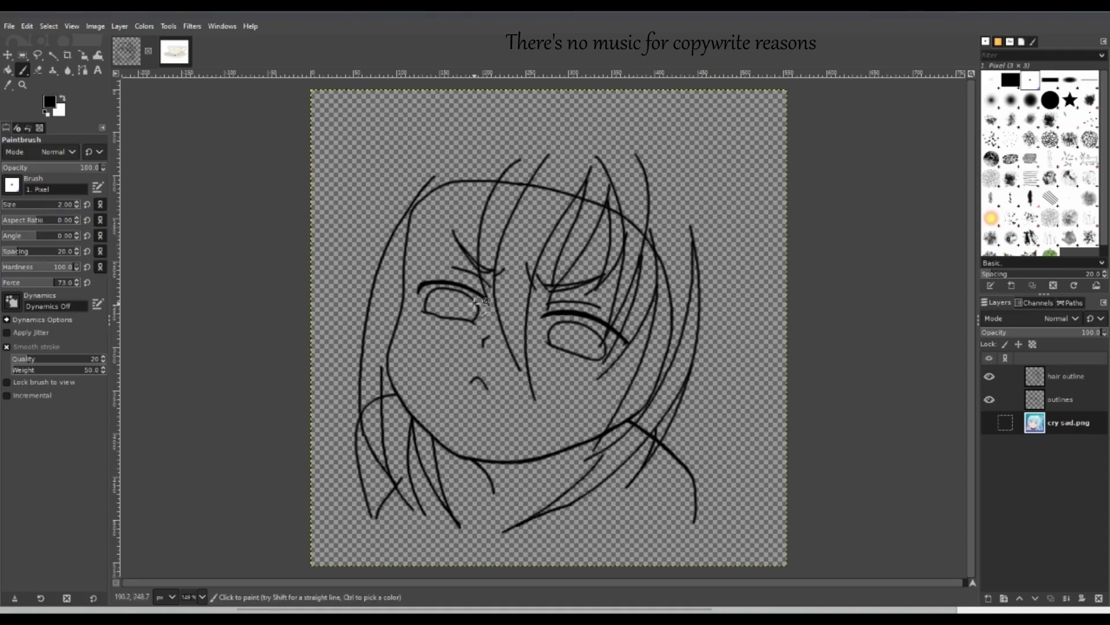
left_click(1079, 375)
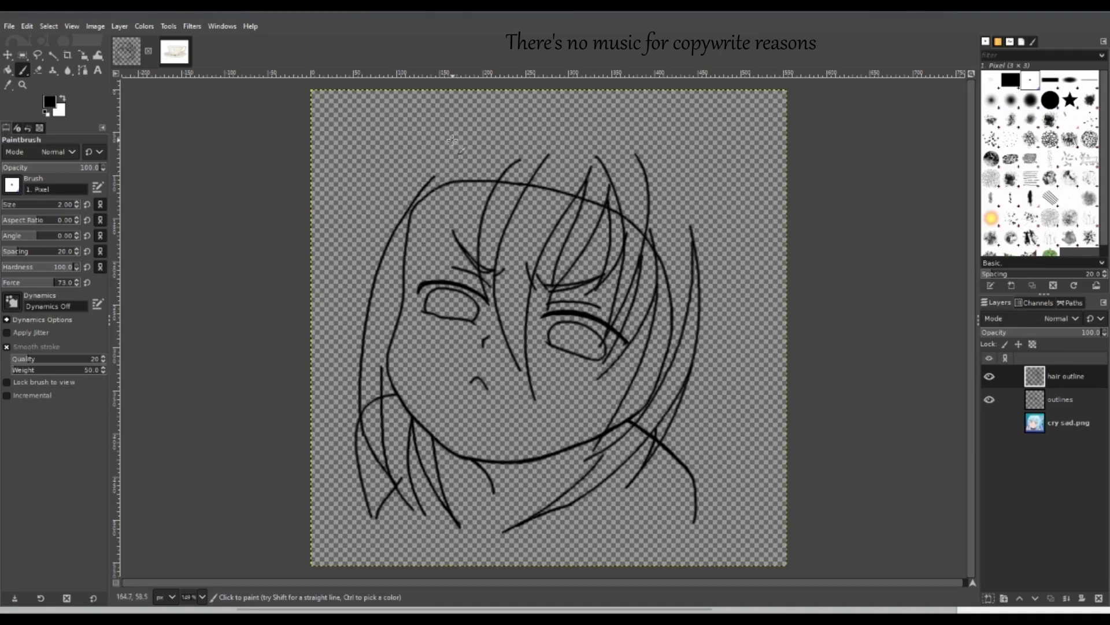
left_click_drag(443, 142, 412, 309)
mouse_move(457, 149)
left_mouse_down()
mouse_move(436, 316)
mouse_move(448, 341)
left_mouse_up()
left_click_drag(405, 285, 468, 365)
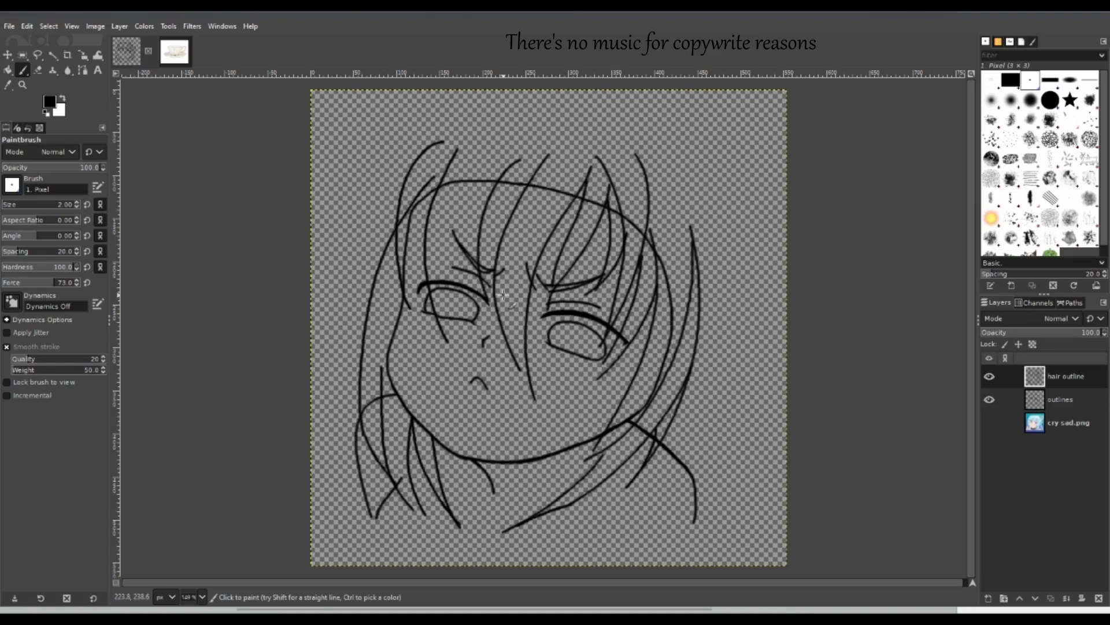
mouse_move(500, 138)
left_mouse_down()
mouse_move(465, 202)
mouse_move(481, 333)
left_mouse_up()
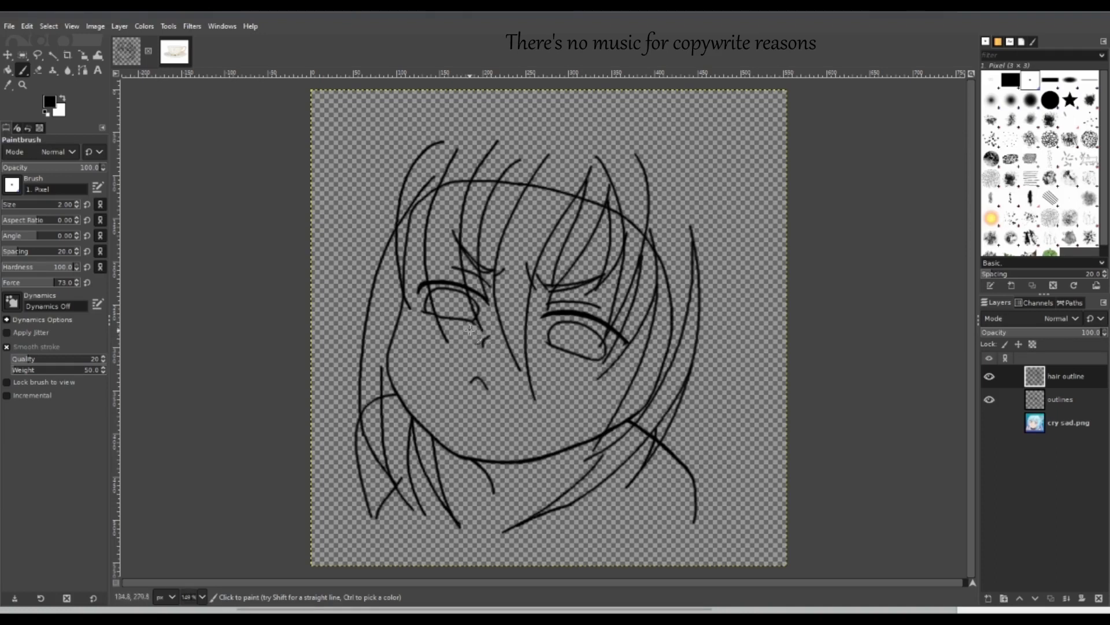
key("ctrl+z")
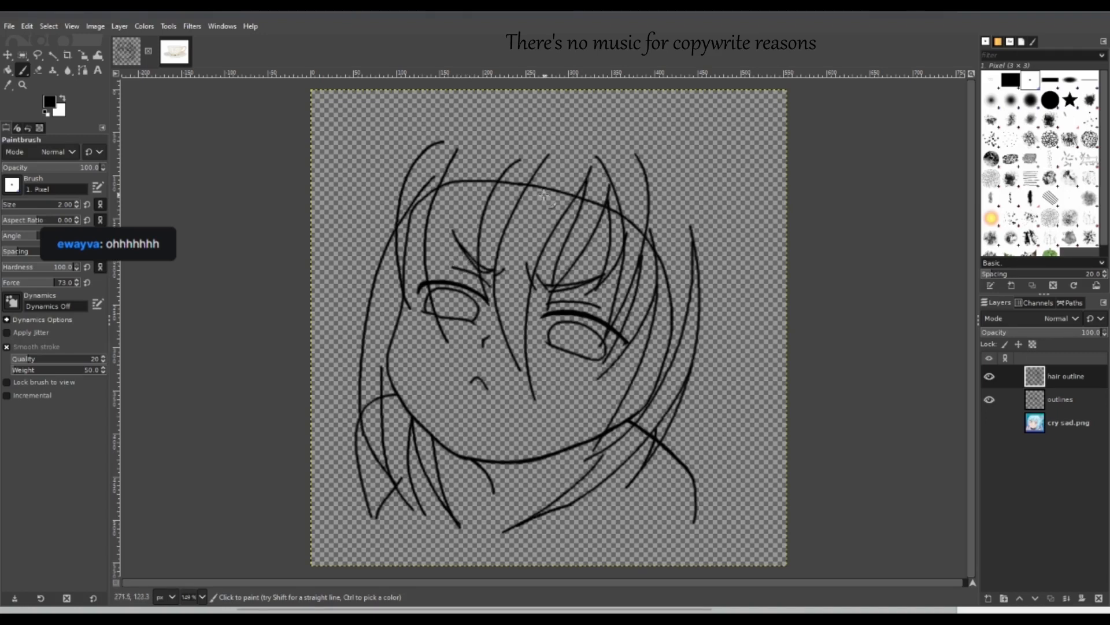
left_click_drag(473, 157, 501, 299)
key("ctrl+z")
left_click_drag(480, 157, 481, 283)
key("ctrl+z")
Paint a bangs strand toward the left eye's inner corner, a branch crossing that eye, and a shorter strand near its outer corner.
mouse_move(482, 148)
left_mouse_down()
mouse_move(449, 281)
mouse_move(450, 342)
left_mouse_up()
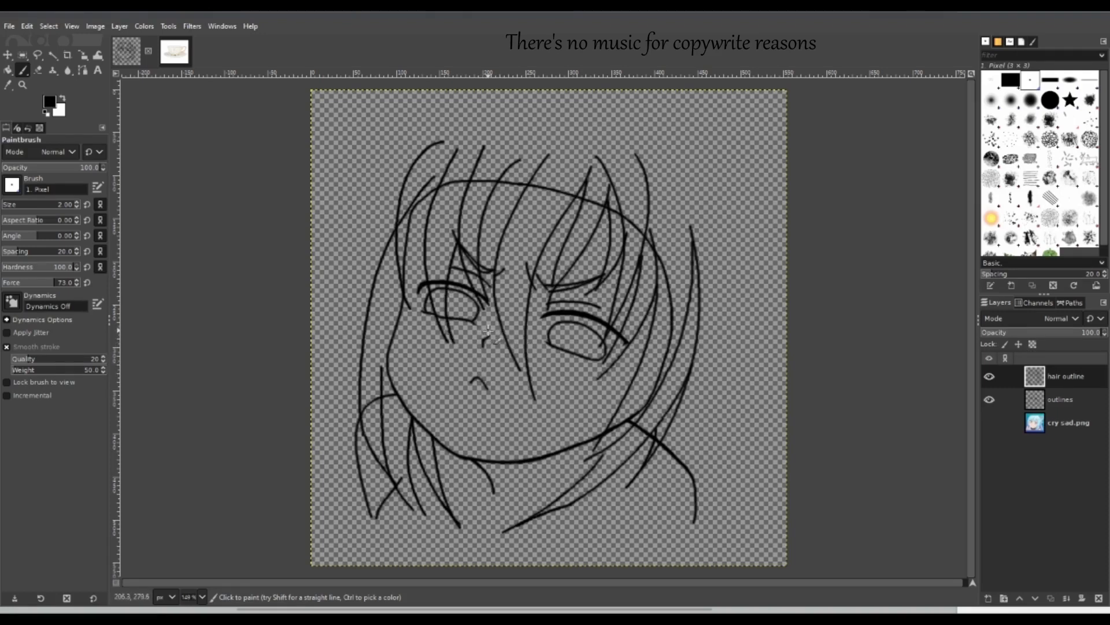
key("ctrl+z")
left_click_drag(457, 241, 453, 351)
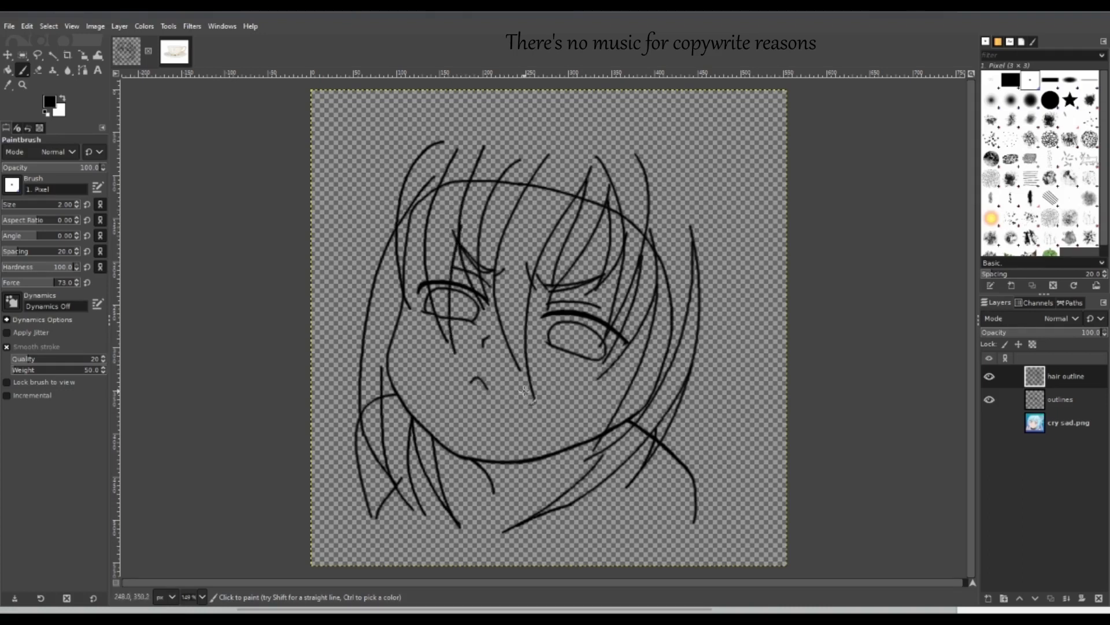
left_click_drag(431, 211, 416, 327)
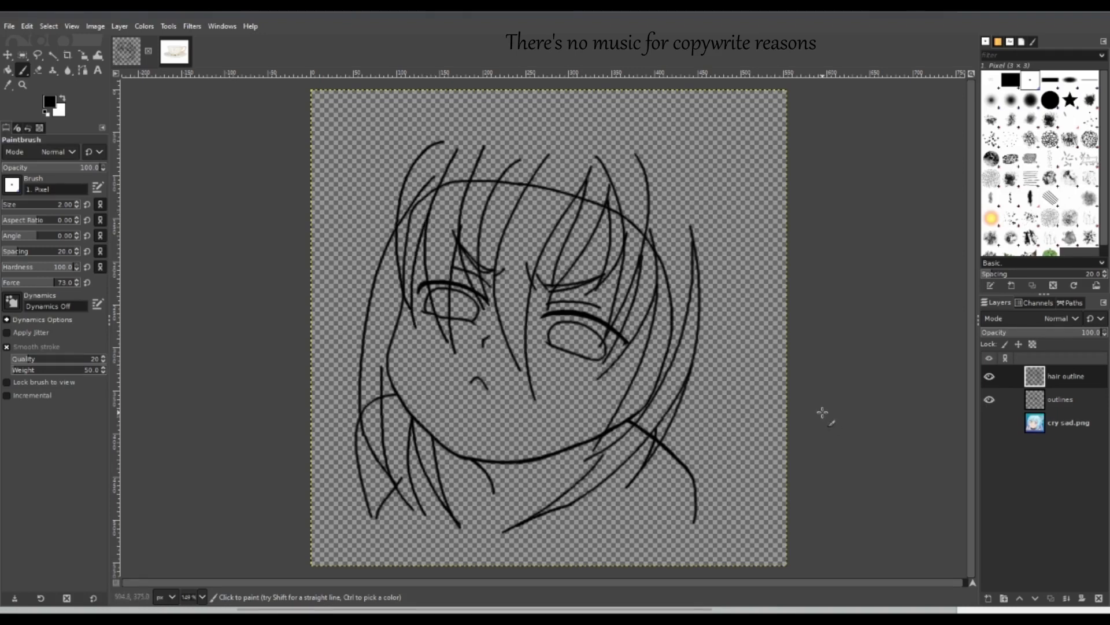
Paint an outer hair strand down the left side of the head and a shorter one beside the cheek, and hide the outlines layer.
left_click_drag(407, 170, 392, 362)
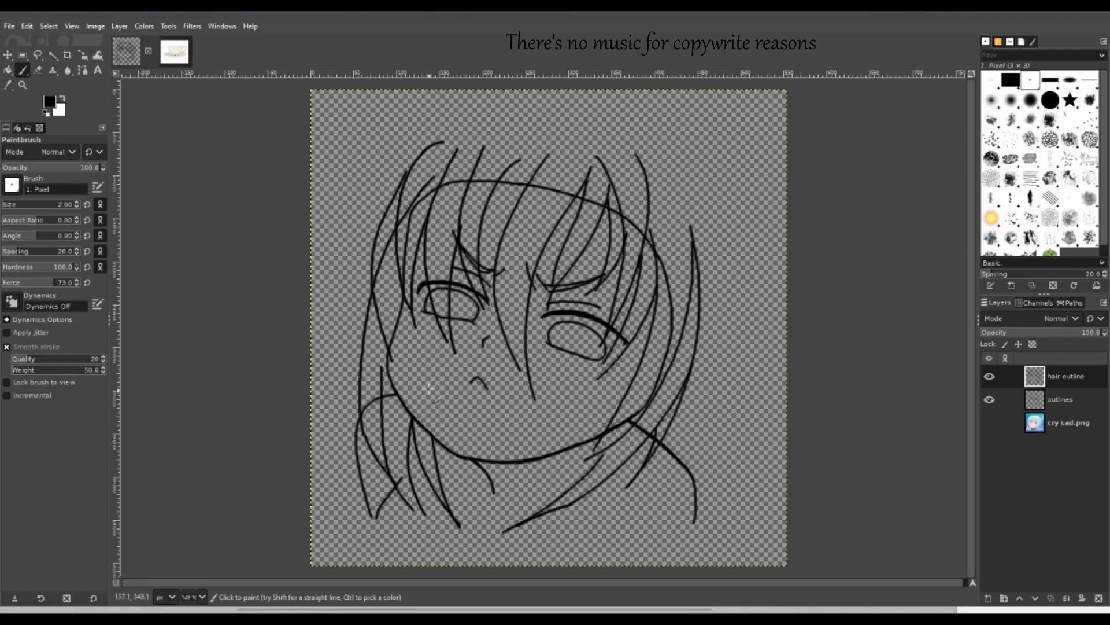
key("ctrl+z")
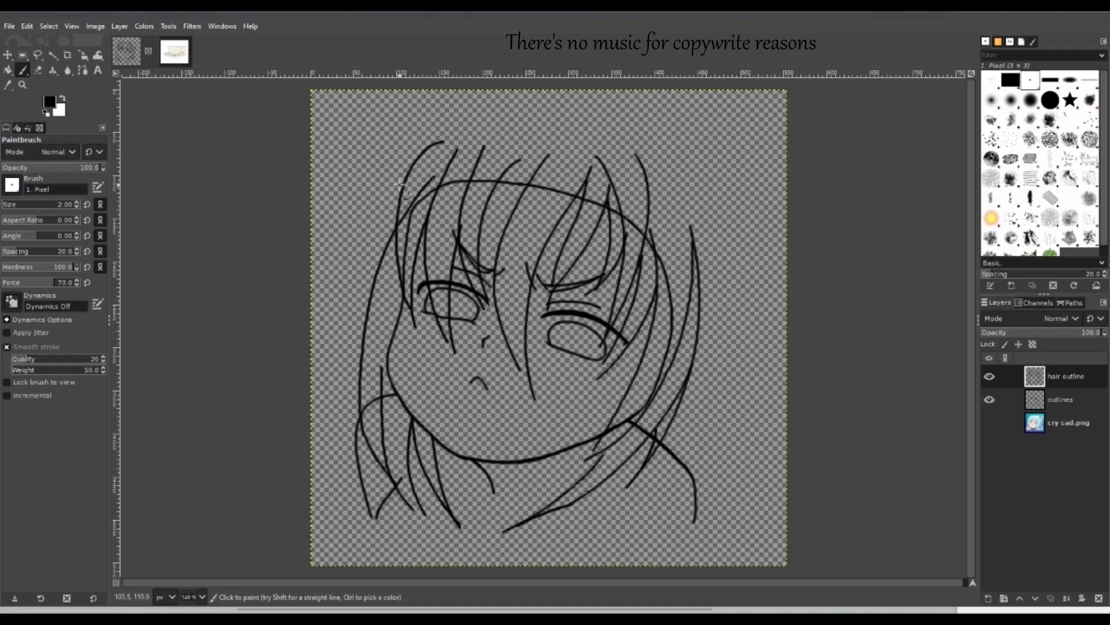
left_click_drag(405, 178, 367, 373)
left_click_drag(400, 287, 390, 399)
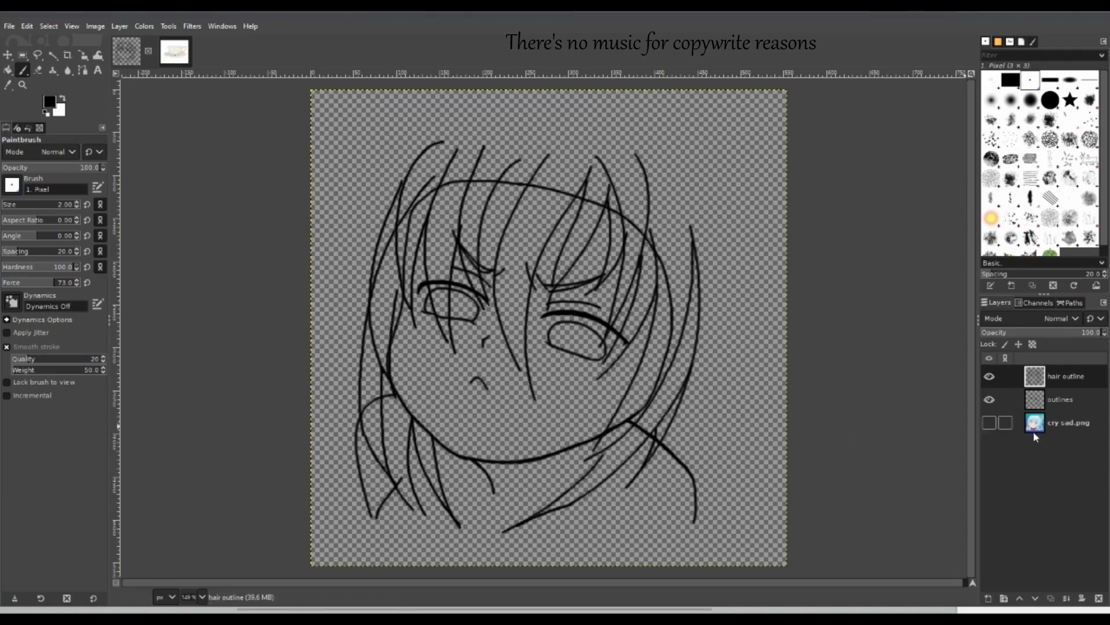
left_click(990, 399)
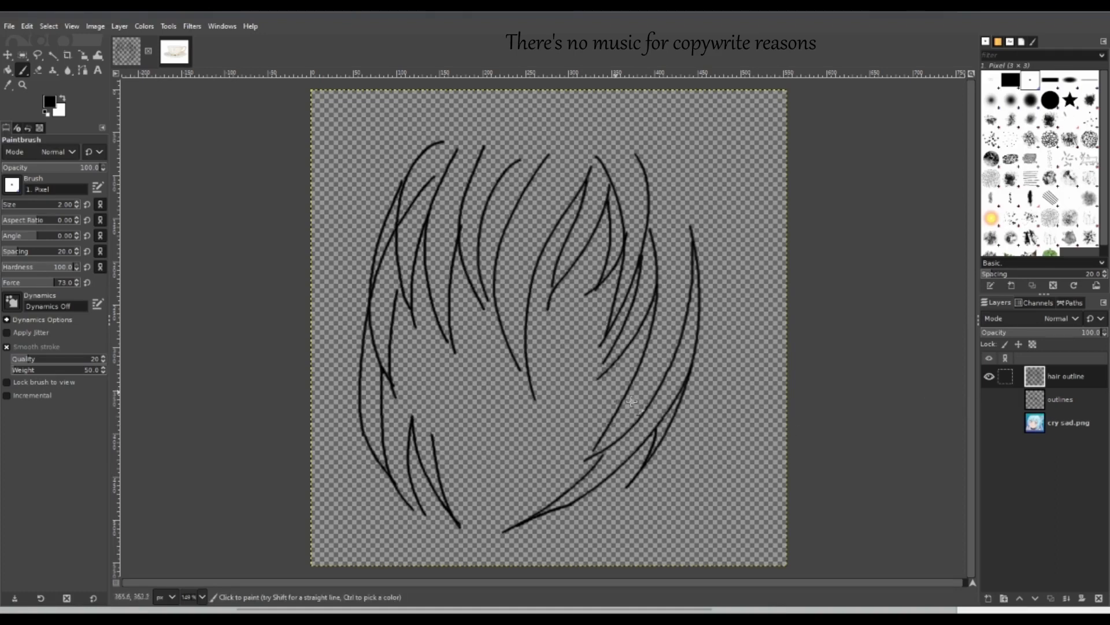
Show the outlines layer and touch up the hair strands along the left side of the head with the Paintbrush and Eraser.
left_click(990, 399)
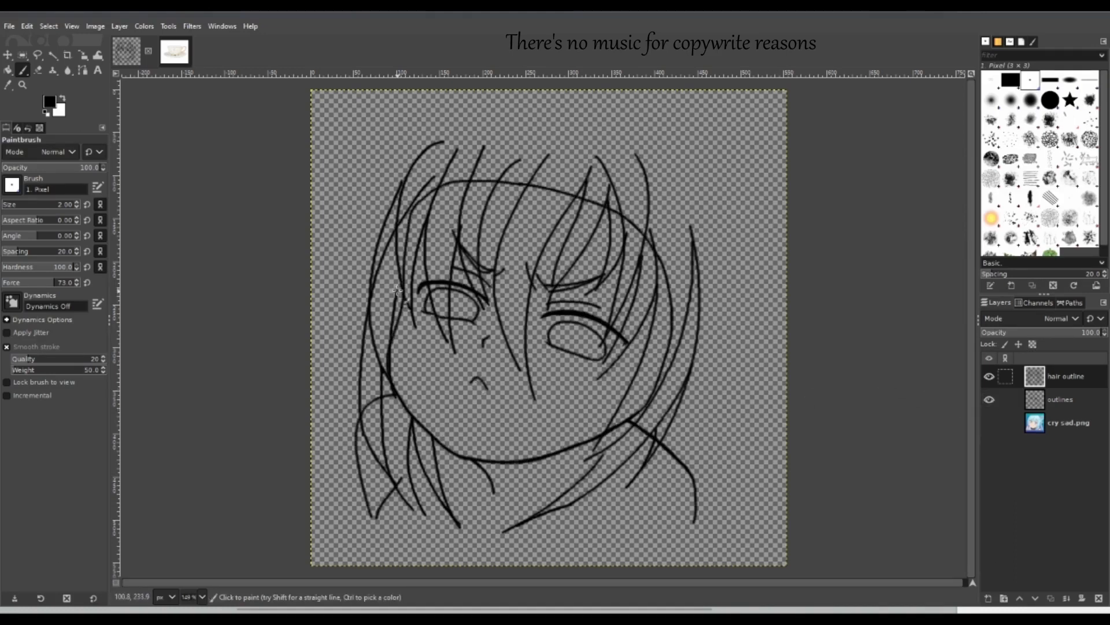
left_click_drag(403, 293, 389, 353)
left_click(38, 70)
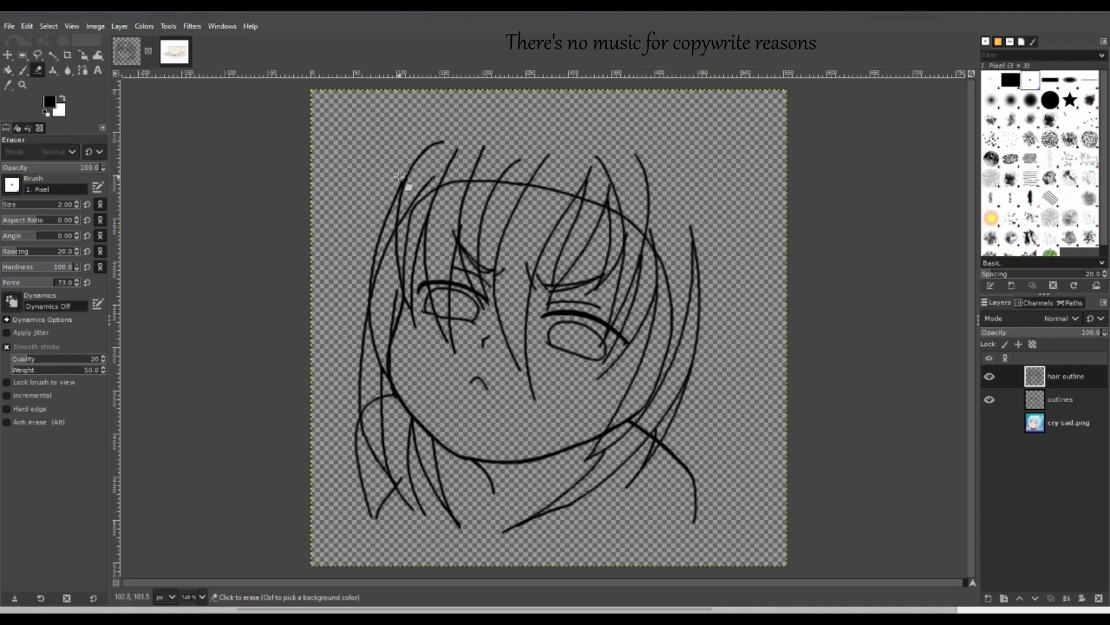
left_click_drag(394, 185, 398, 179)
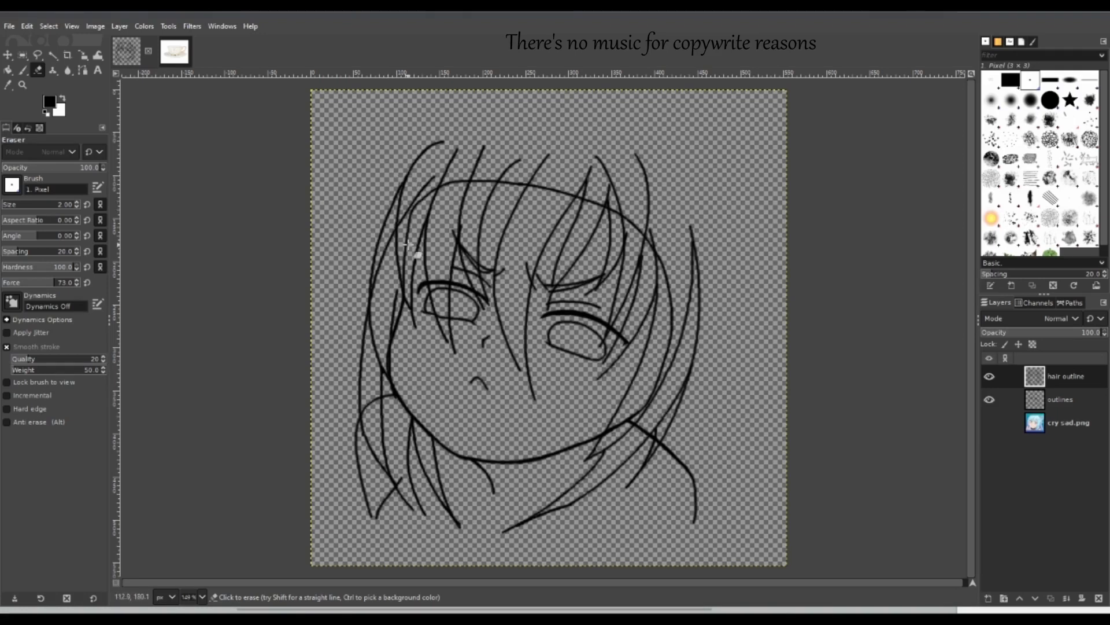
left_click(23, 69)
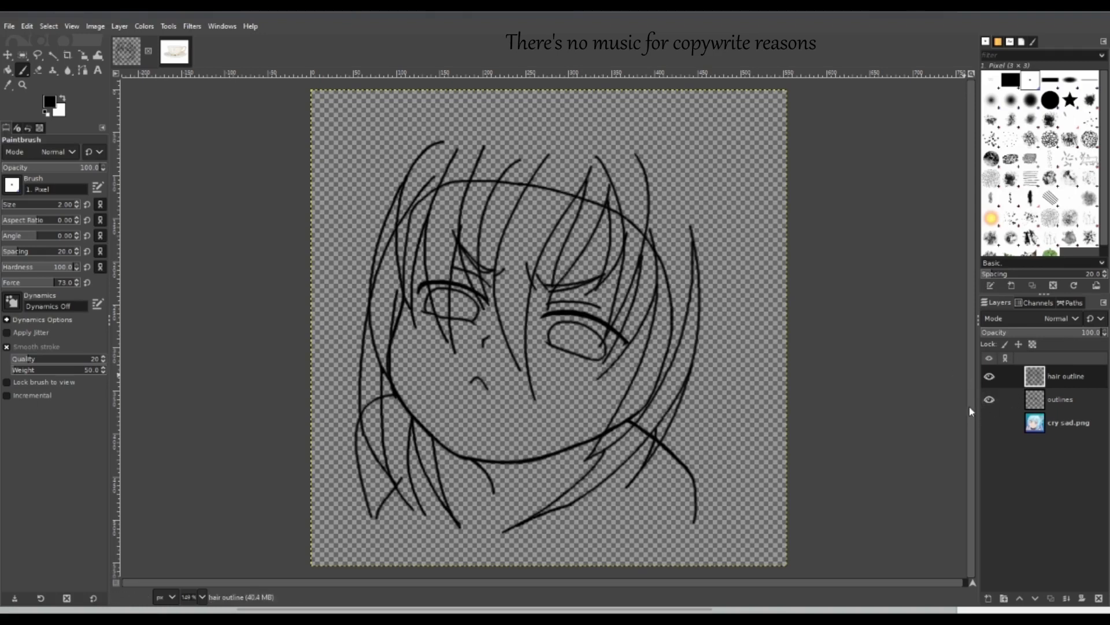
Try to paint a line across the crown, starting from the upper end of the outermost left hair strand.
left_click(22, 84)
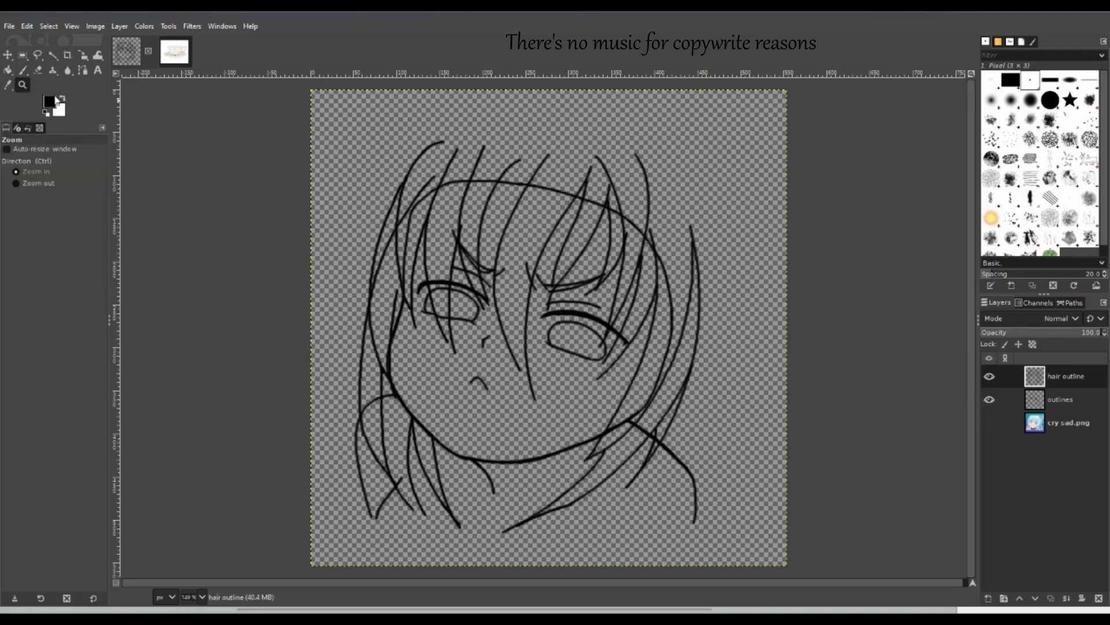
left_click(346, 137, "ctrl")
left_click_drag(974, 341, 973, 297)
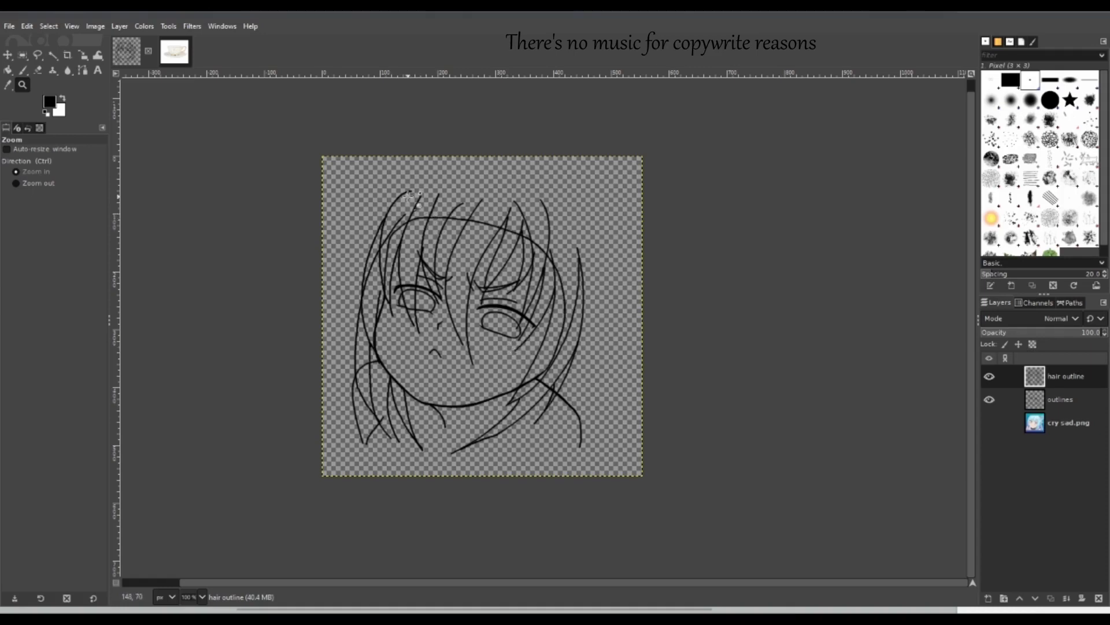
left_click(23, 71)
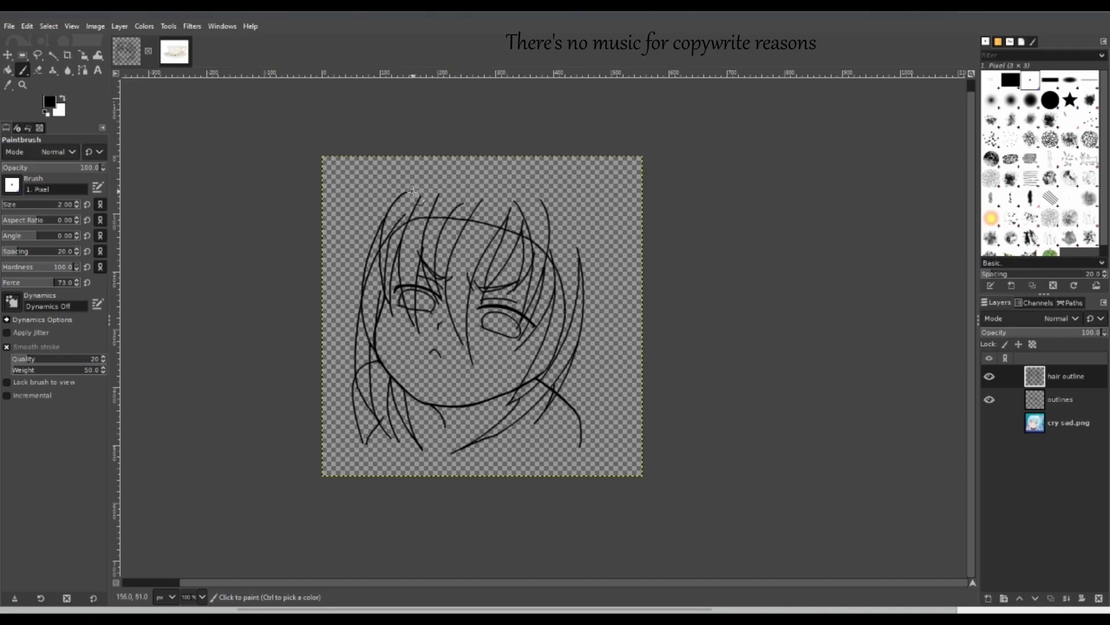
left_click_drag(410, 191, 451, 190)
key("ctrl+z")
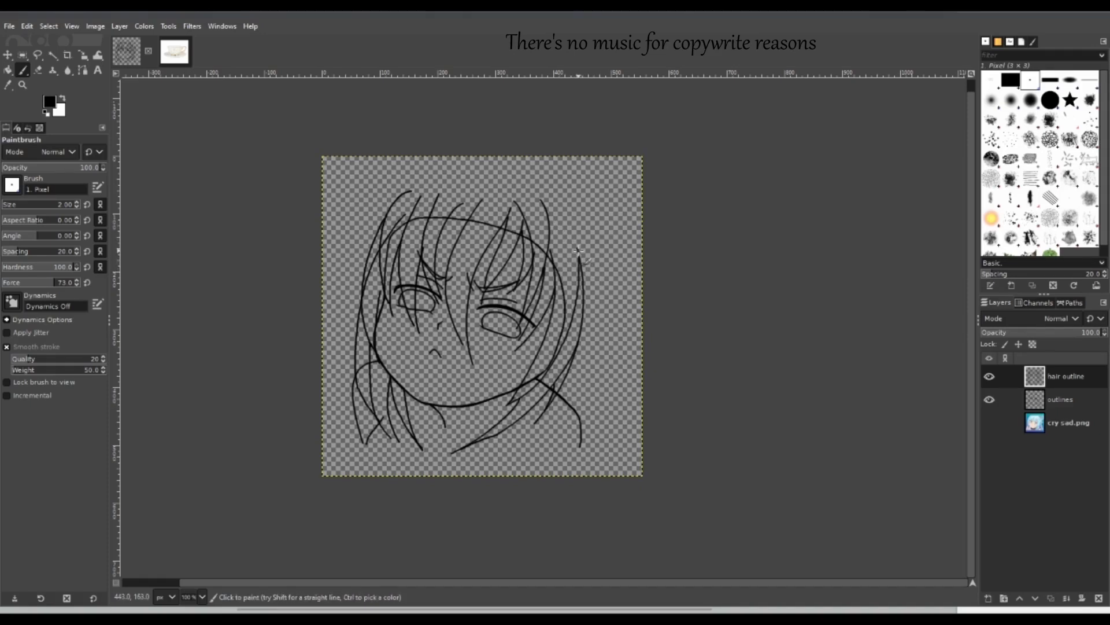
key("ctrl")
Show the cry sad.png reference, try tracing the upper right edge of the head, undo the stroke, and hide the reference.
left_click(990, 423)
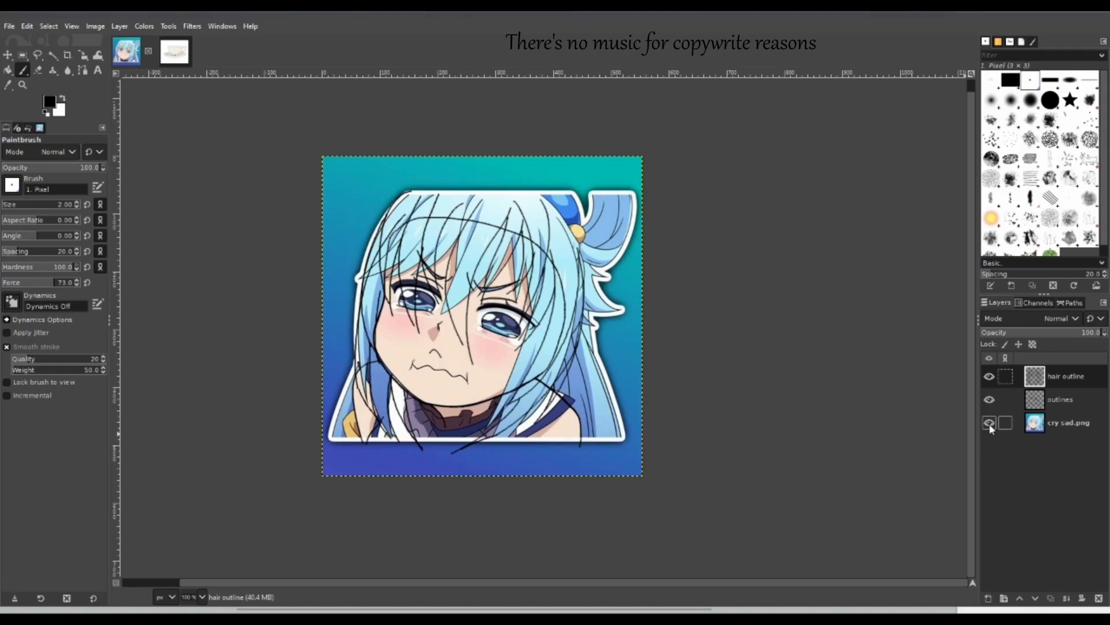
left_click(989, 424)
left_click(989, 423)
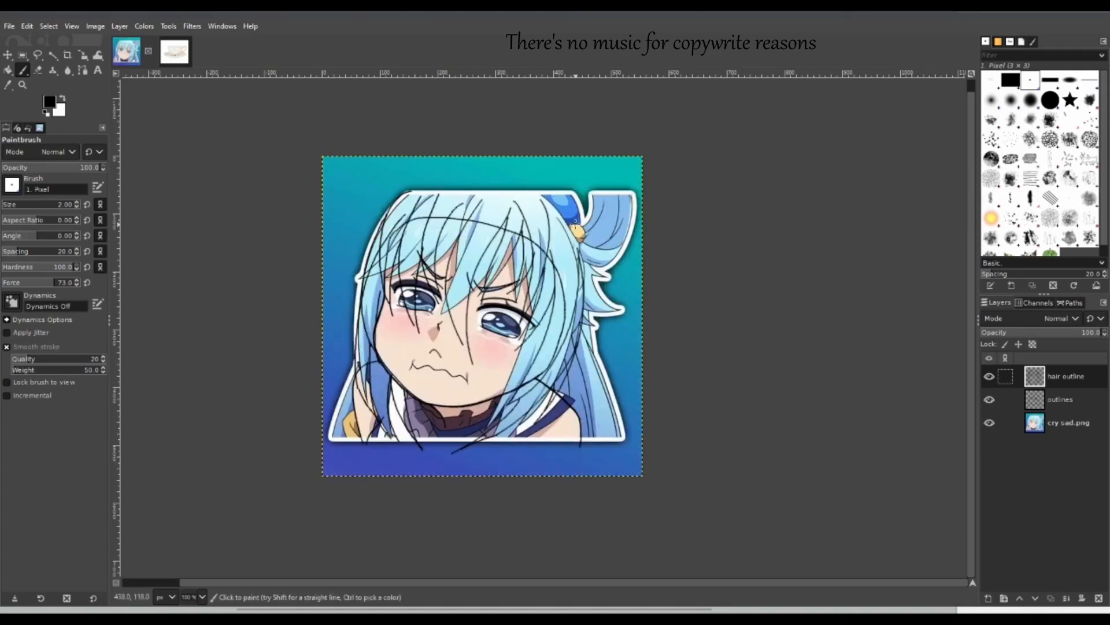
left_click_drag(539, 194, 575, 236)
left_click(989, 424)
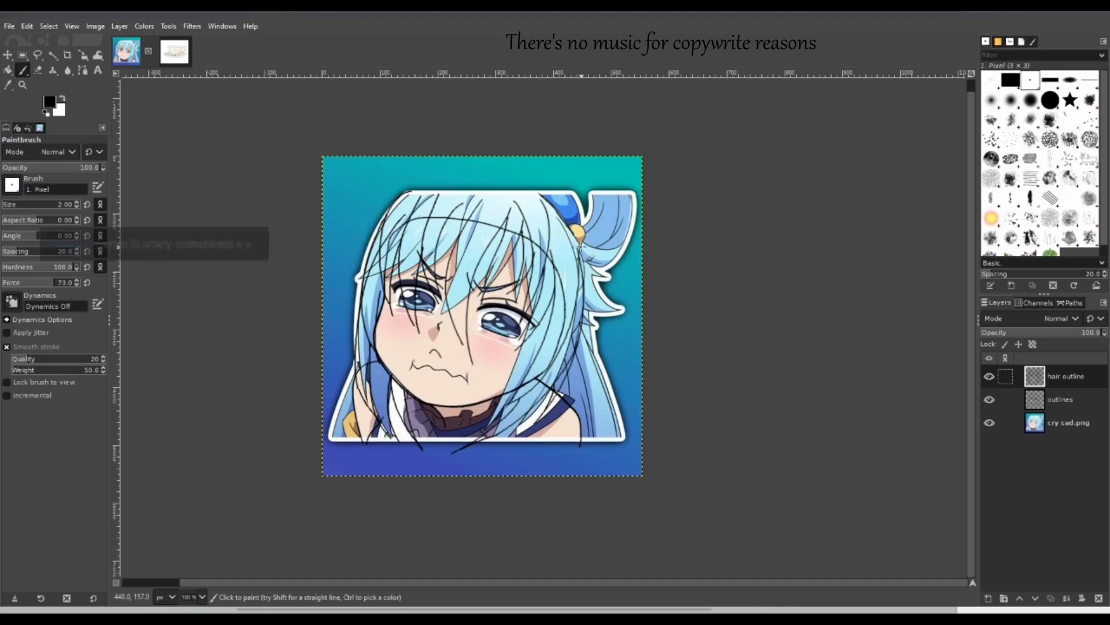
key("ctrl+z")
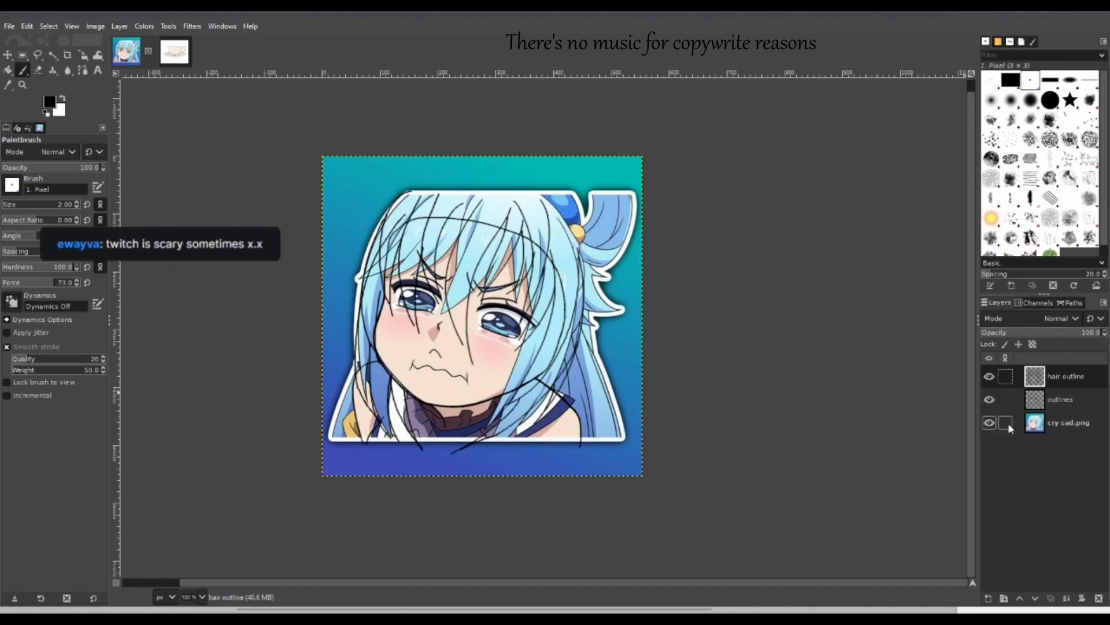
left_click(990, 422)
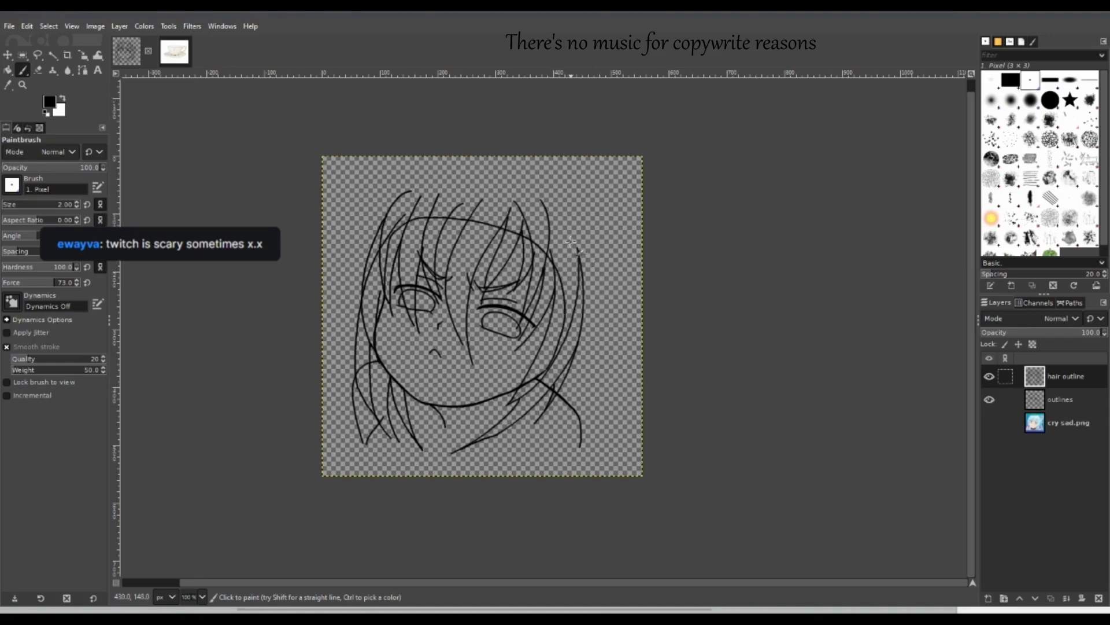
Paint a curved crown outline over the head, from the upper right side to the outermost left hair strand.
mouse_move(577, 240)
left_mouse_down()
mouse_move(528, 182)
mouse_move(583, 237)
mouse_move(530, 191)
mouse_move(433, 170)
mouse_move(544, 199)
mouse_move(499, 180)
mouse_move(418, 176)
mouse_move(497, 176)
mouse_move(402, 187)
mouse_move(439, 178)
mouse_move(413, 190)
left_mouse_up()
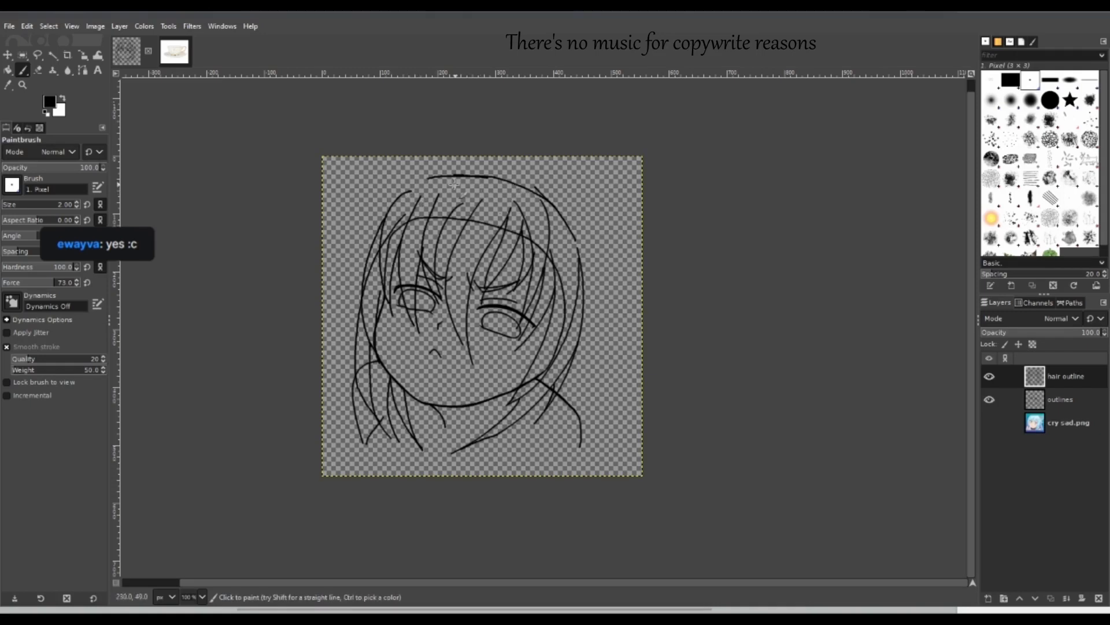
left_click_drag(409, 192, 445, 175)
key("ctrl+z")
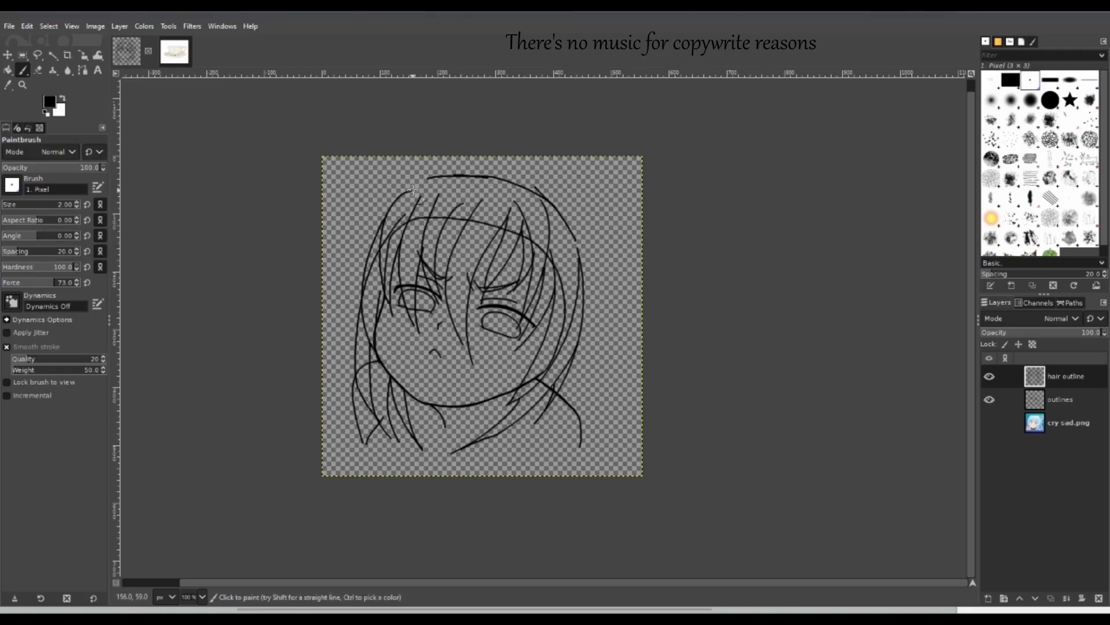
mouse_move(416, 184)
left_mouse_down()
mouse_move(463, 175)
mouse_move(395, 203)
left_mouse_up()
key("ctrl+z")
Erase the stray overlapping line ends on the left part of the crown and at its upper right curve.
left_click(37, 70)
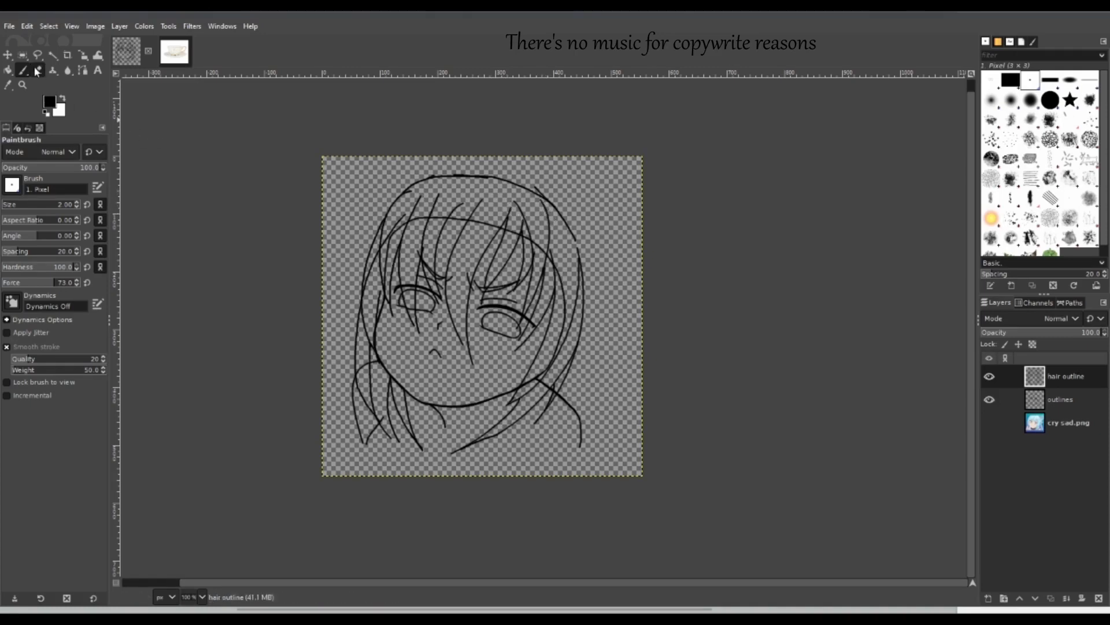
left_click(22, 84)
left_click_drag(350, 132, 665, 346)
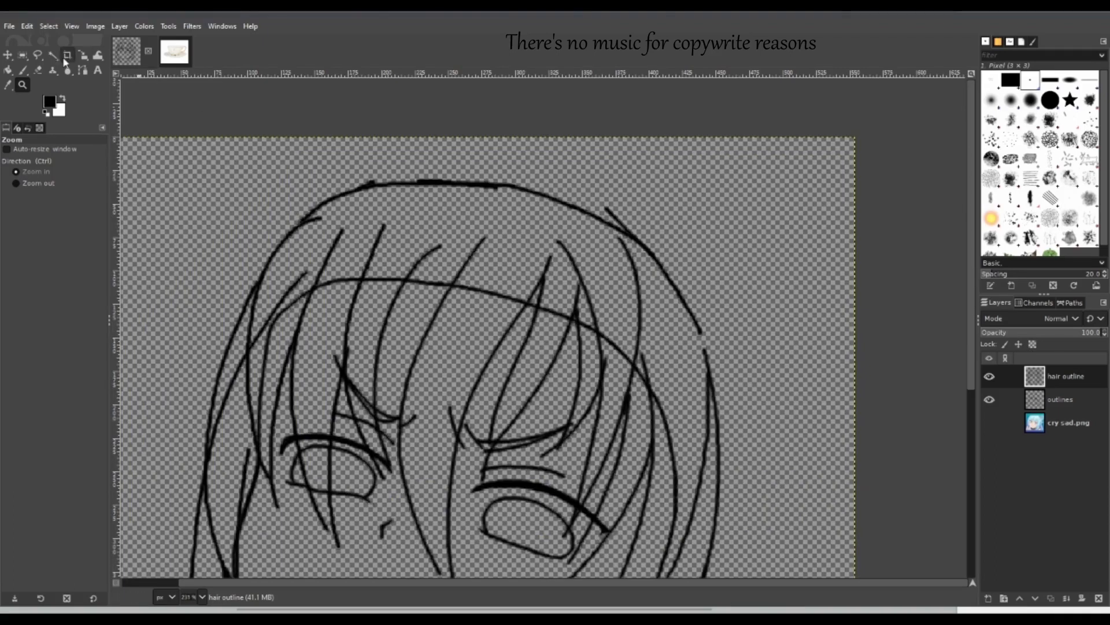
left_click(37, 70)
left_click_drag(373, 181, 357, 184)
left_click_drag(638, 231, 614, 220)
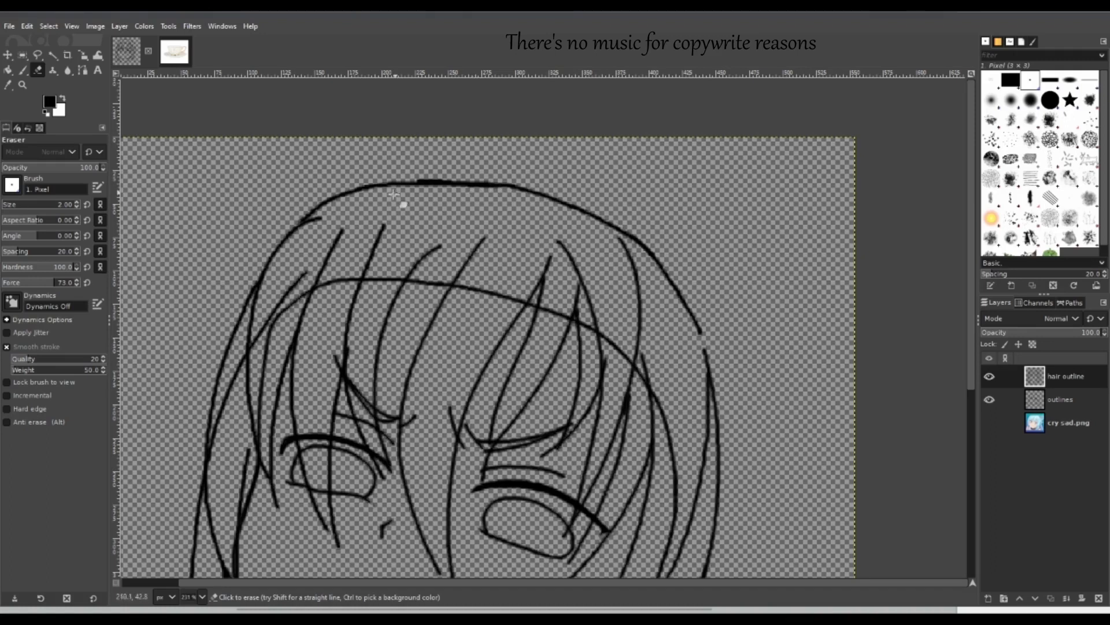
Paint a short connecting stroke between the crown outline's right end and the outer right hair strand.
left_click(22, 71)
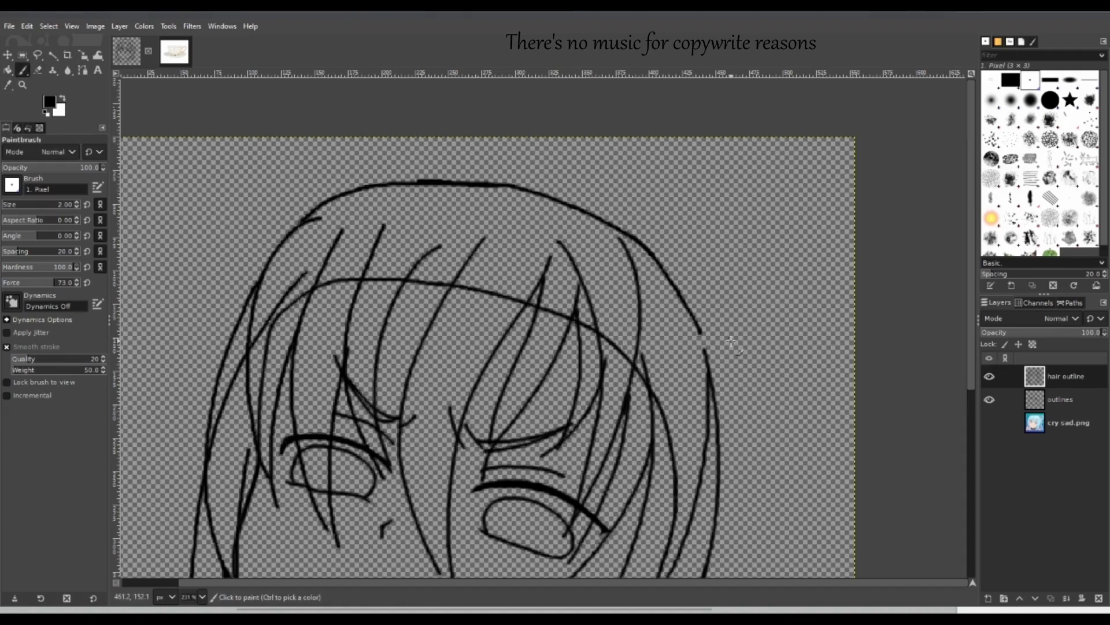
left_click_drag(700, 332, 704, 351)
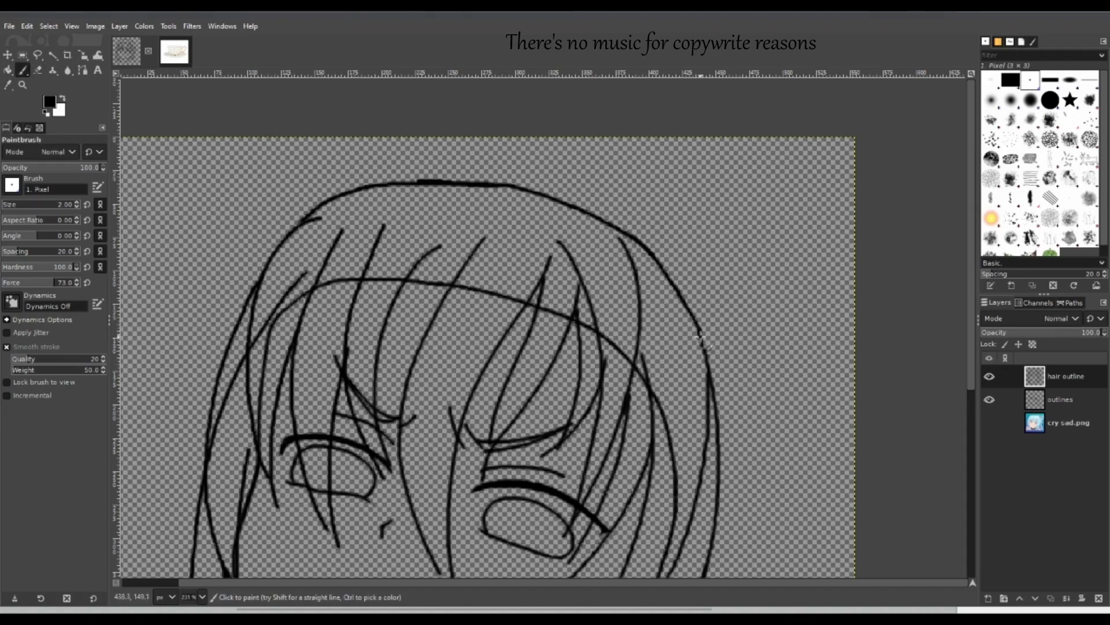
key("ctrl+z")
left_click_drag(700, 332, 708, 377)
Erase the doubled line along the crown's highest part and touch up the joint with the upper left strand.
left_click(37, 70)
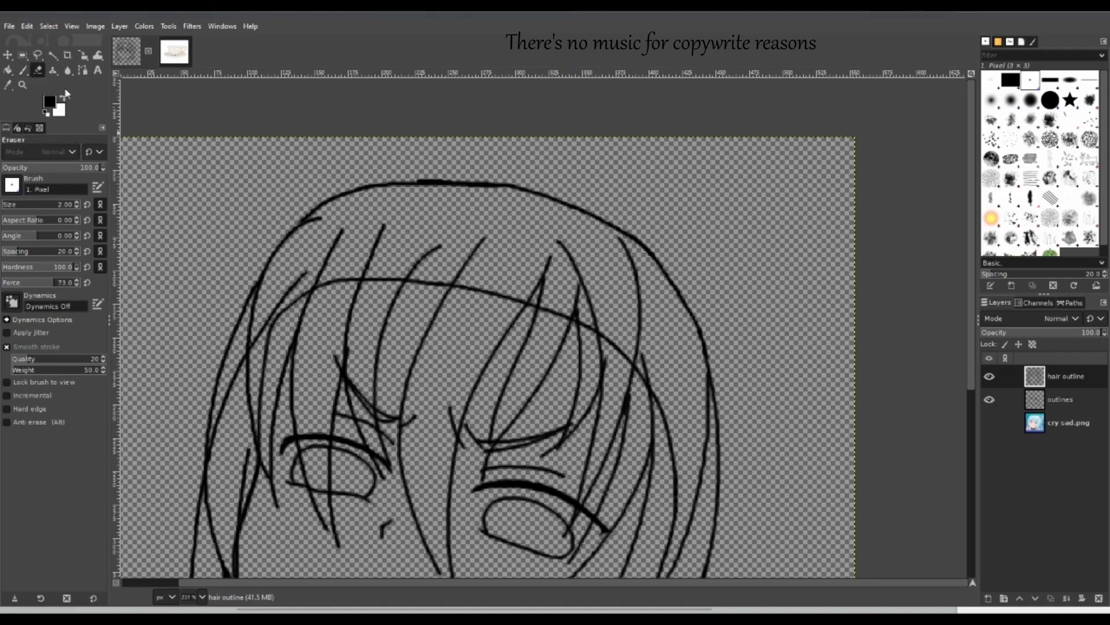
left_click_drag(499, 187, 398, 179)
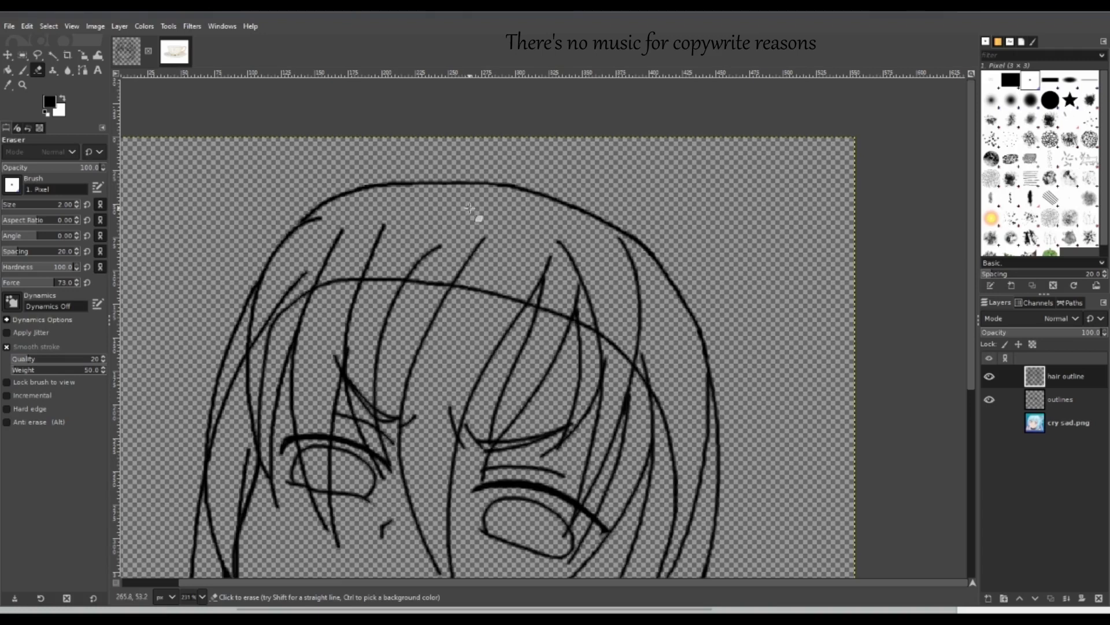
left_click(23, 70)
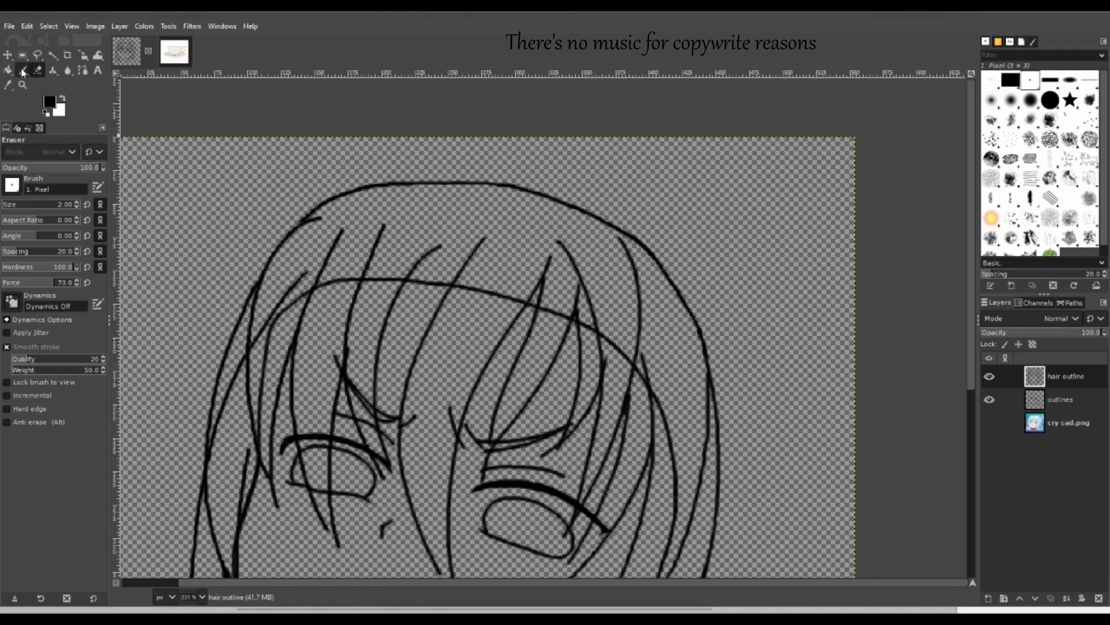
left_click(304, 223)
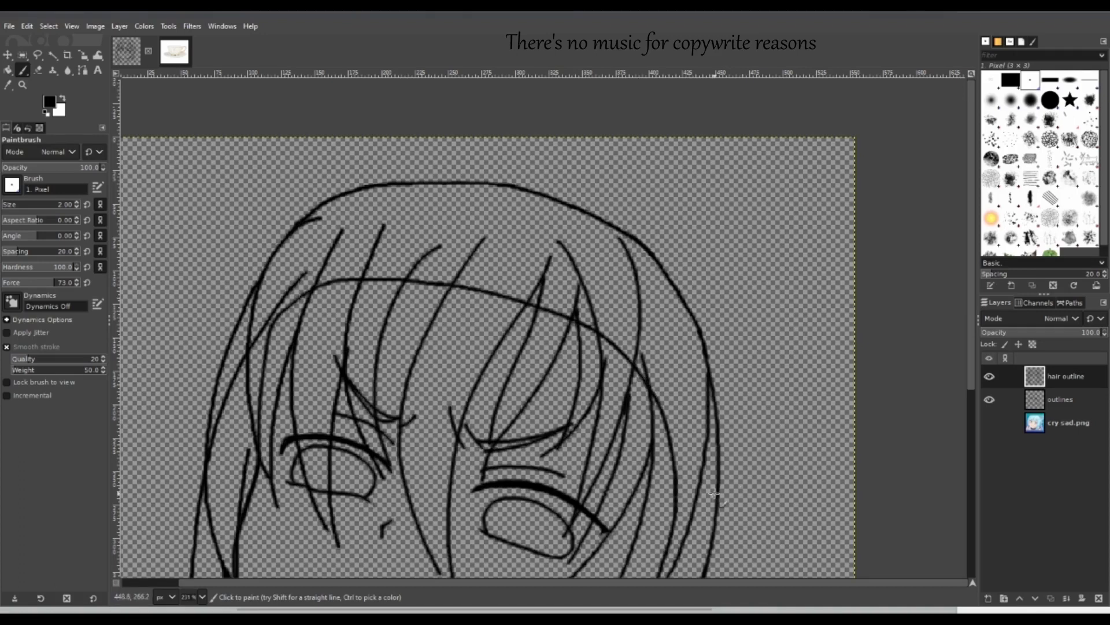
Examine the hair outline without the face outlines, and compare the drawing with the cry sad.png layer shown and hidden.
left_click(990, 399)
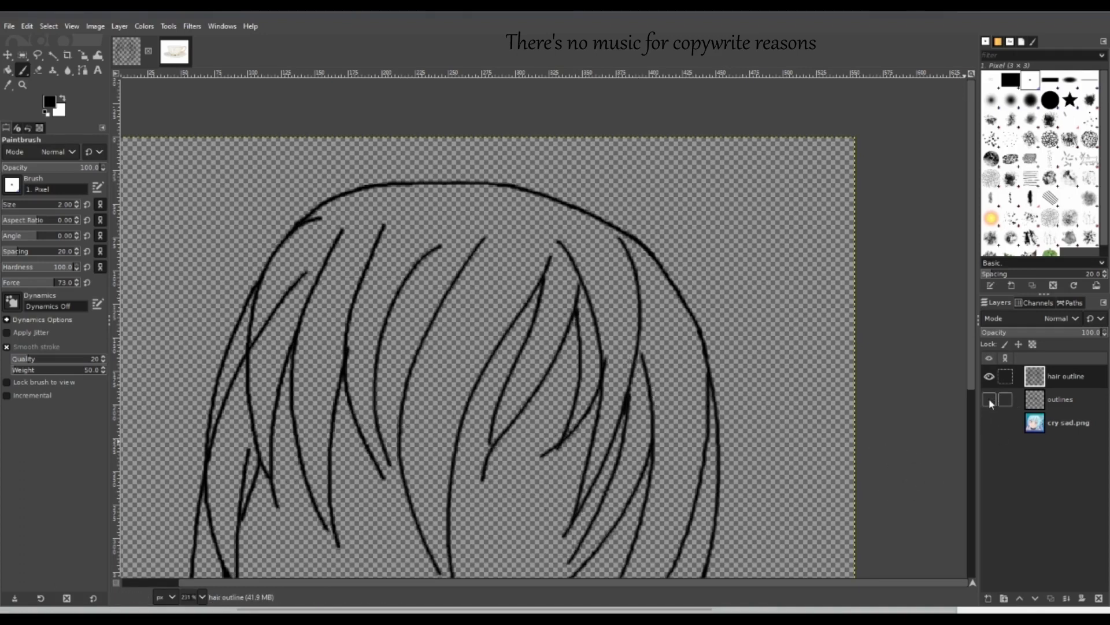
left_click(990, 399)
left_click(1038, 424)
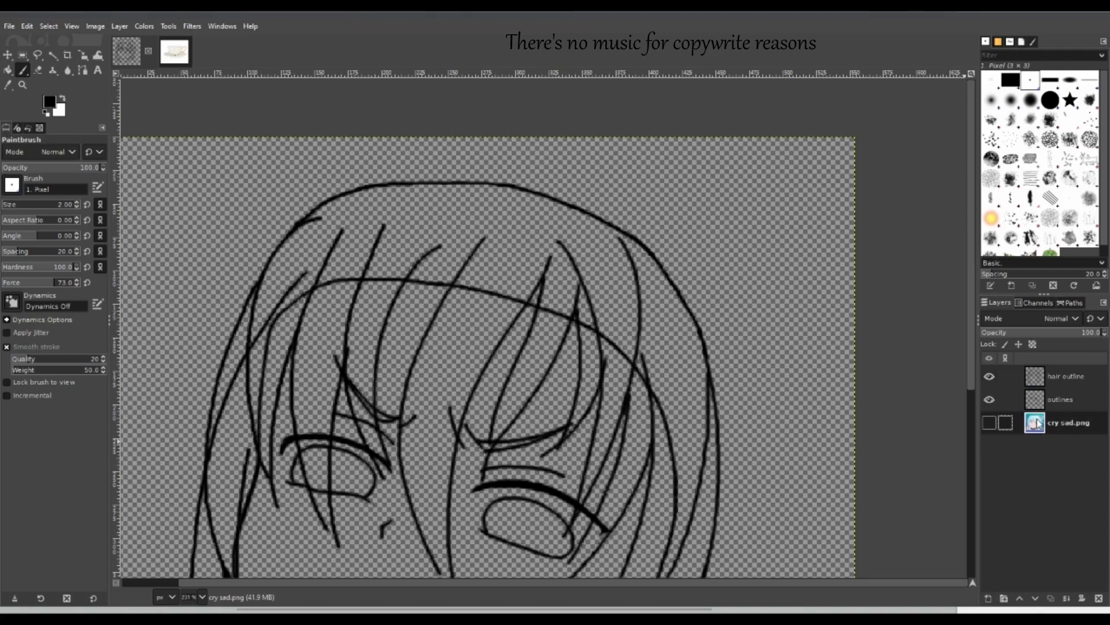
left_click(991, 423)
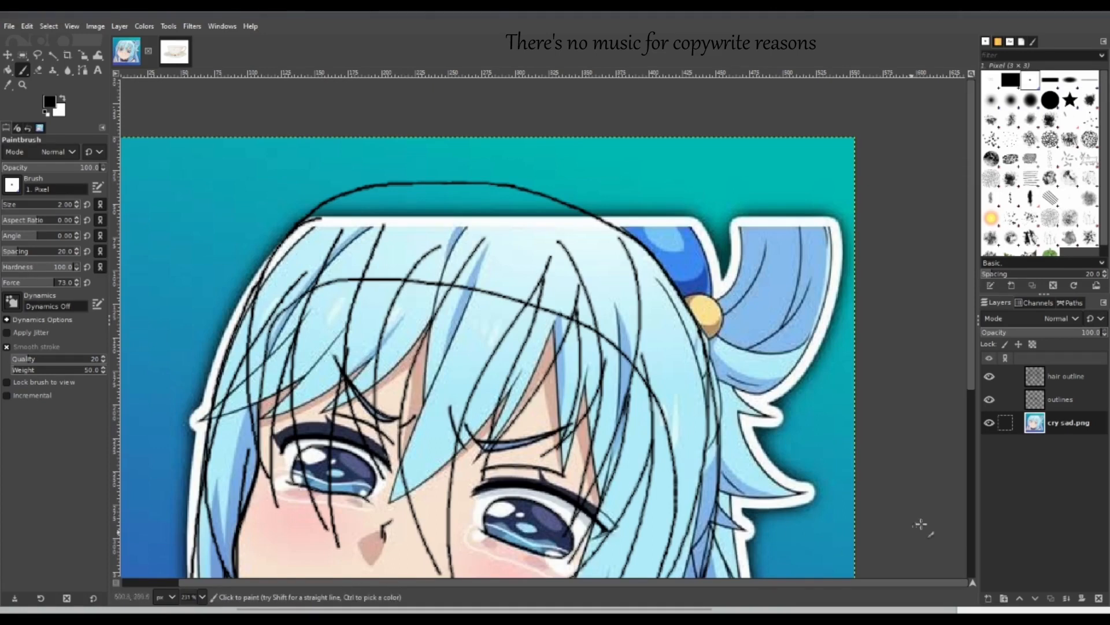
left_click_drag(972, 288, 974, 428)
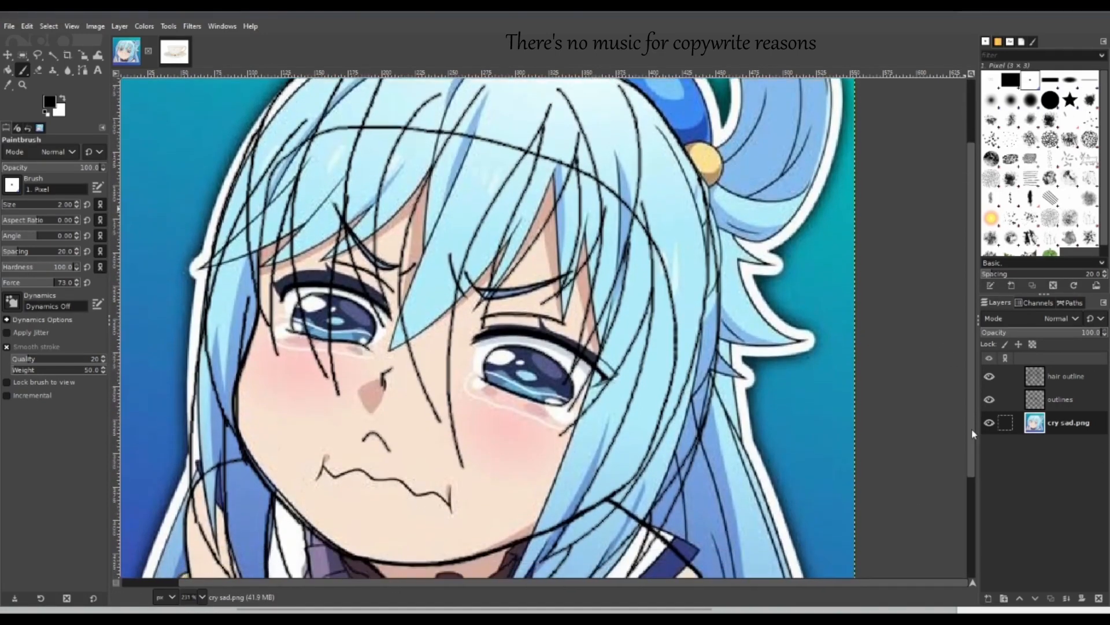
left_click(990, 423)
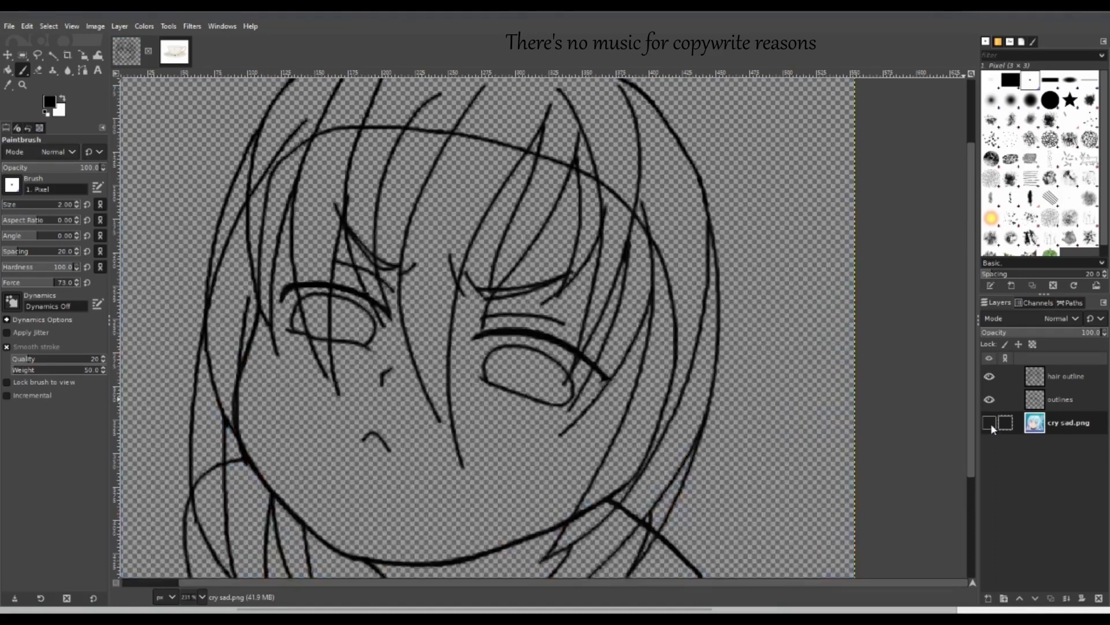
left_click(989, 423)
left_click(990, 423)
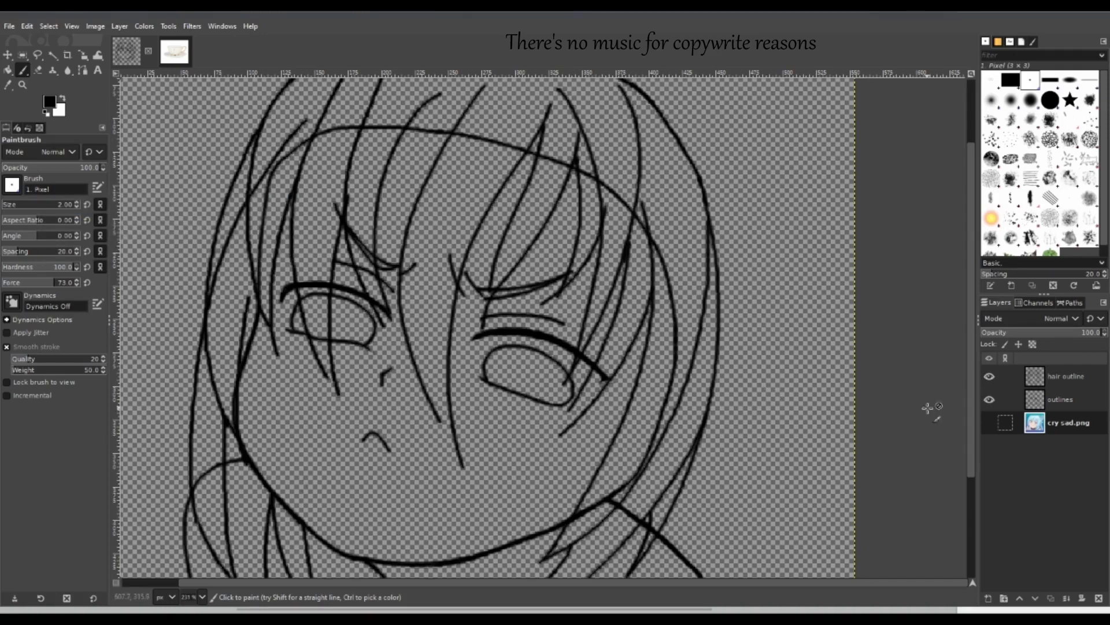
Check the crown and bangs strands with the outlines layer hidden, and show that layer again.
left_click_drag(969, 434, 985, 379)
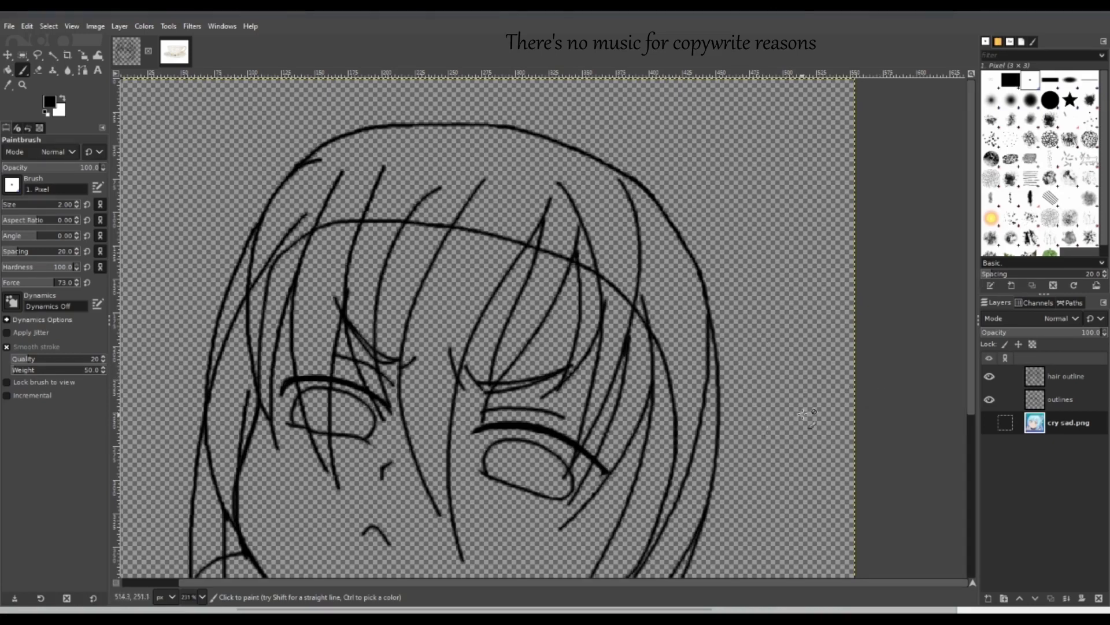
left_click(989, 399)
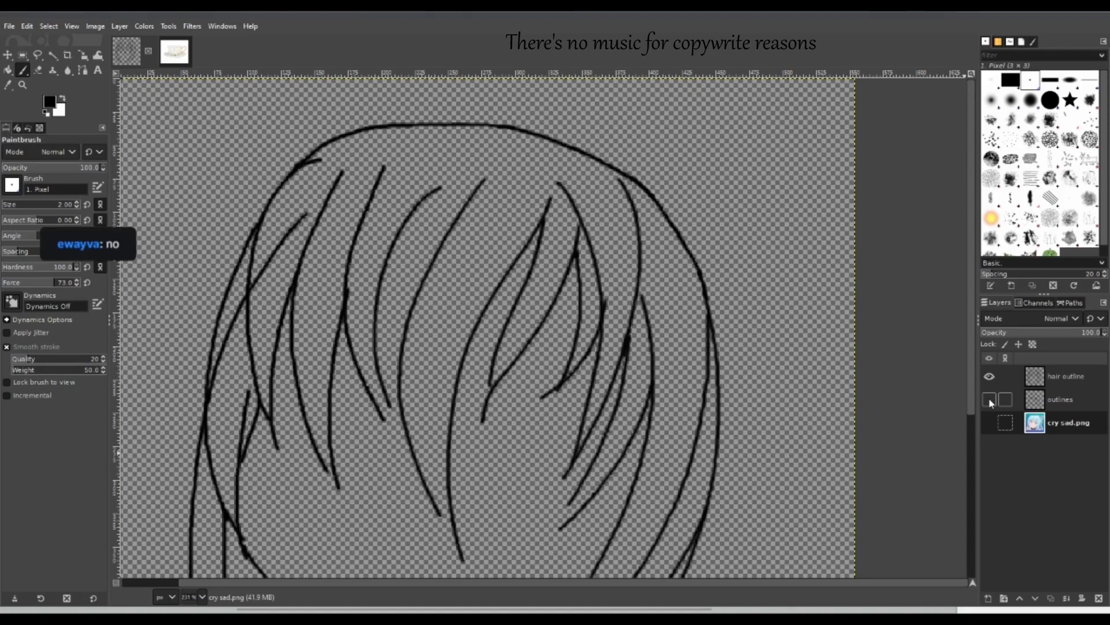
left_click(989, 399)
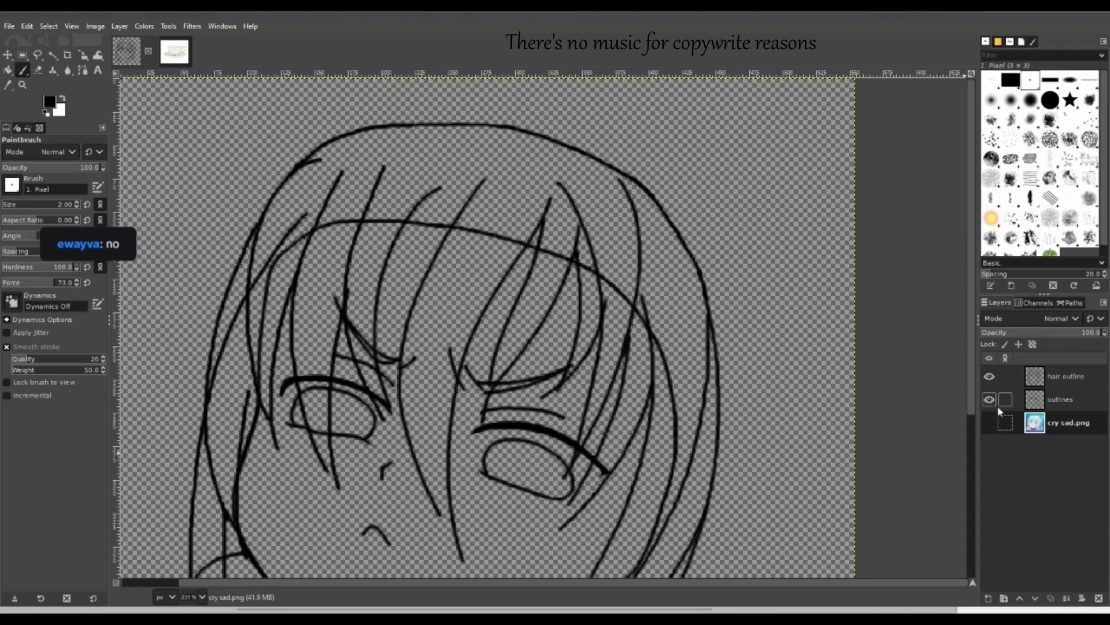
scroll(972, 422, "down", 3)
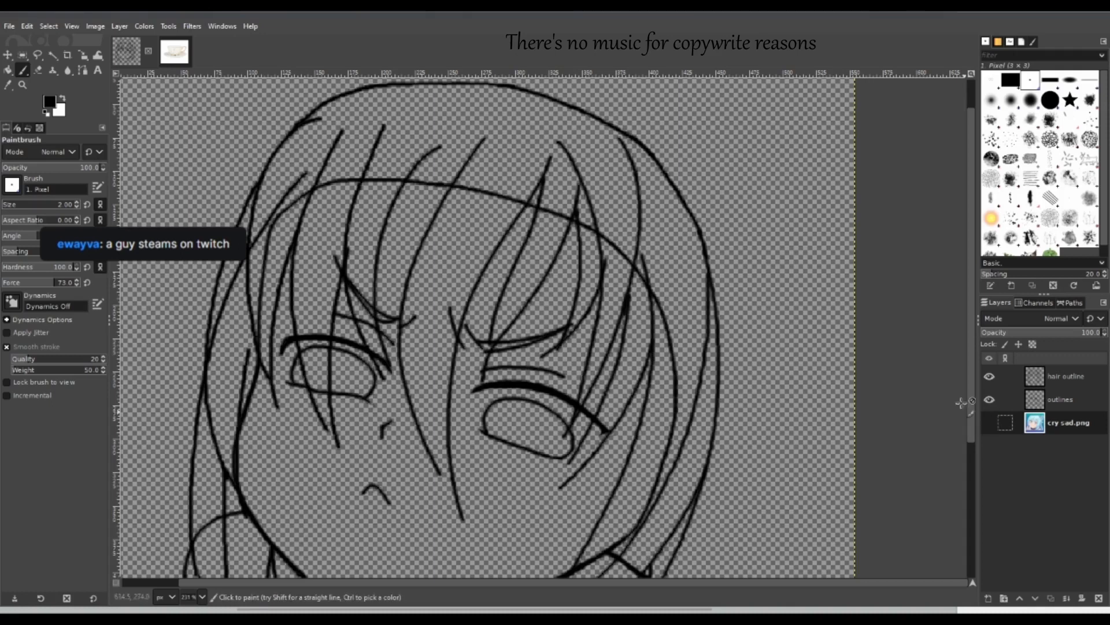
scroll(975, 407, "up", 1)
scroll(975, 407, "up", 1)
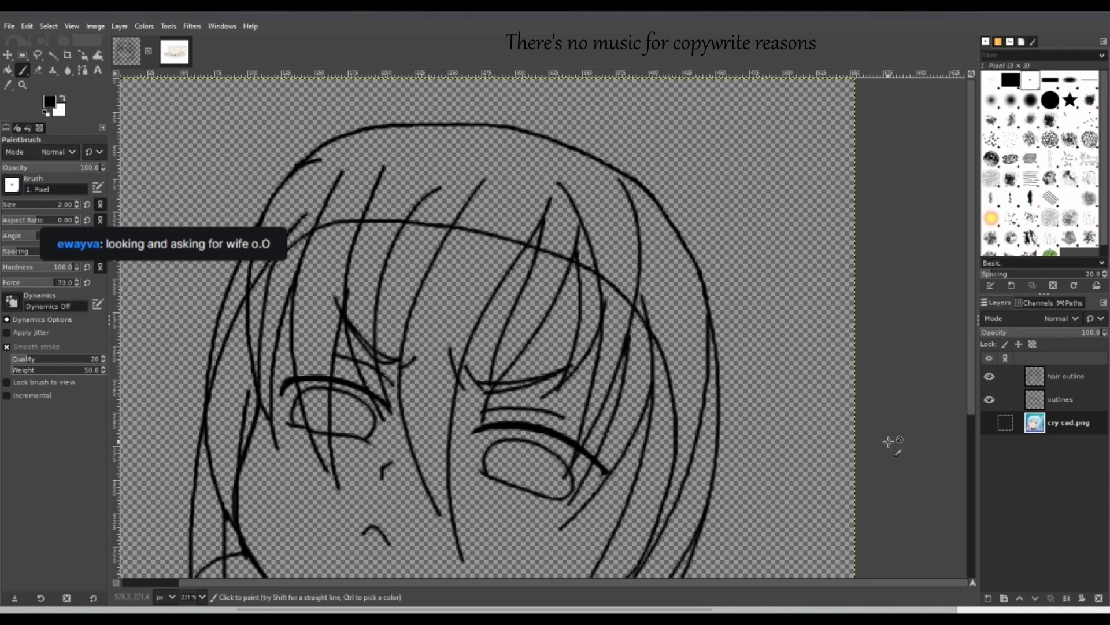
Examine the whole drawing at a smaller scale and compare it with the cry sad.png reference shown and hidden.
left_click_drag(971, 400, 967, 425)
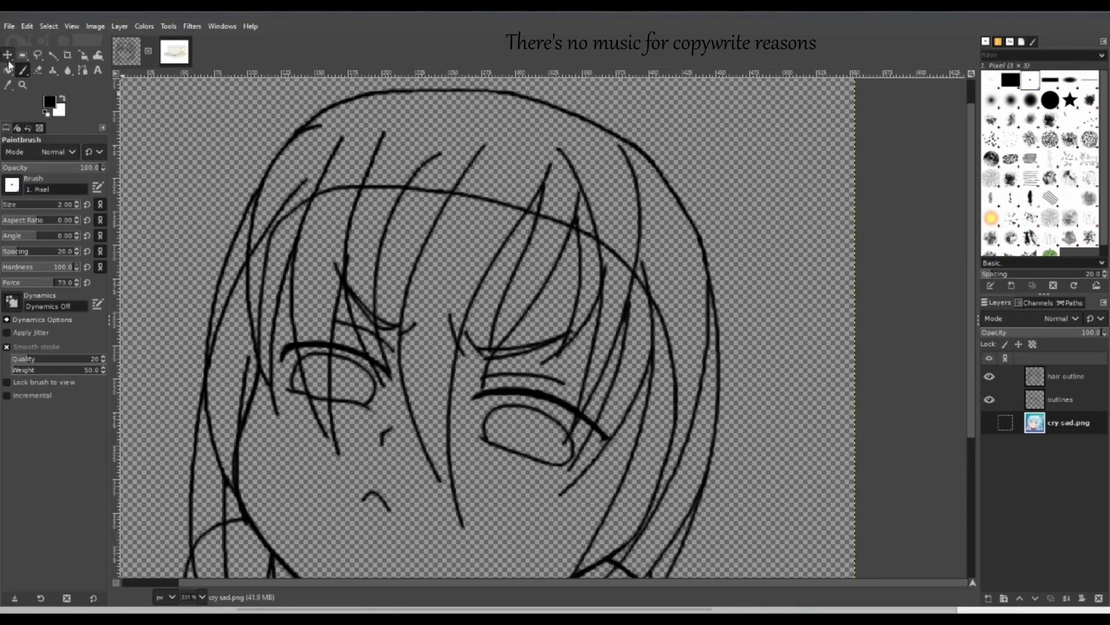
left_click(23, 84)
left_click(645, 304)
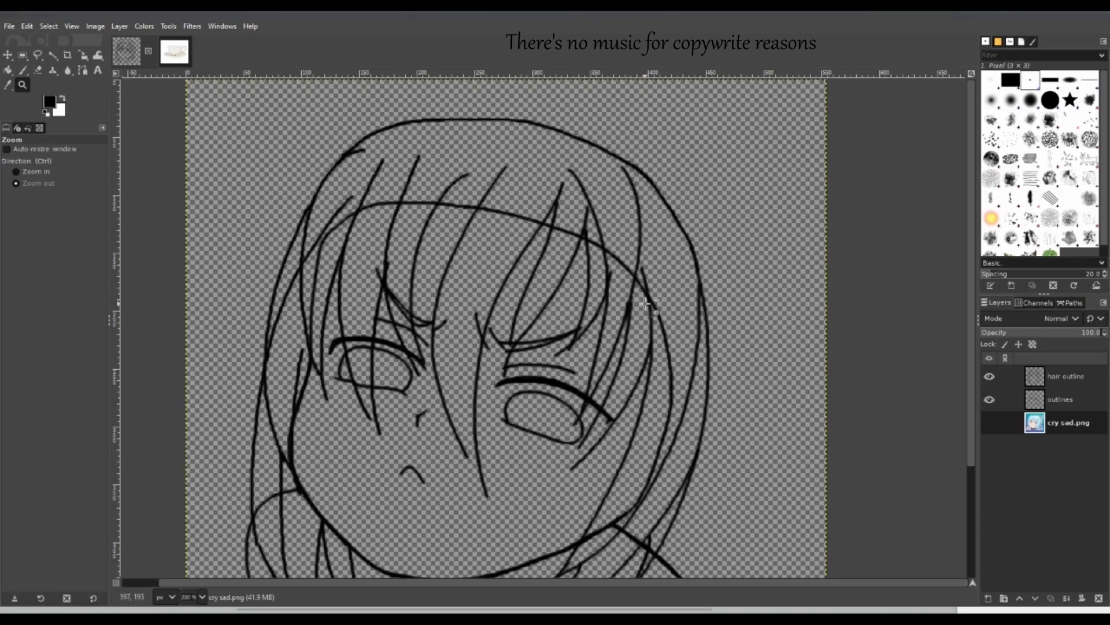
left_click(645, 304, "ctrl")
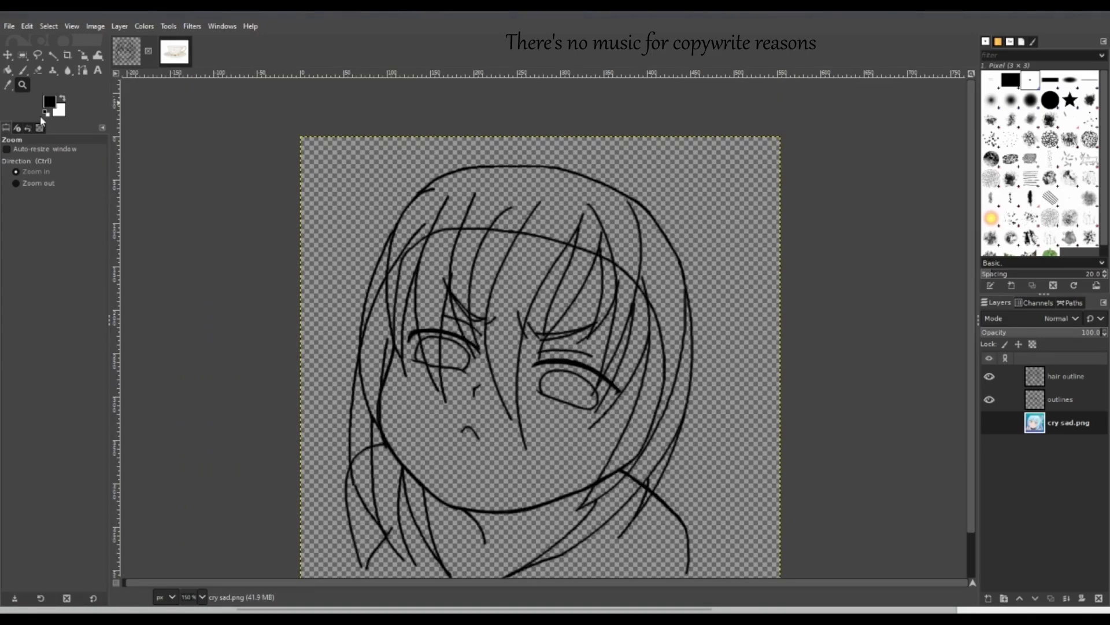
left_click(23, 69)
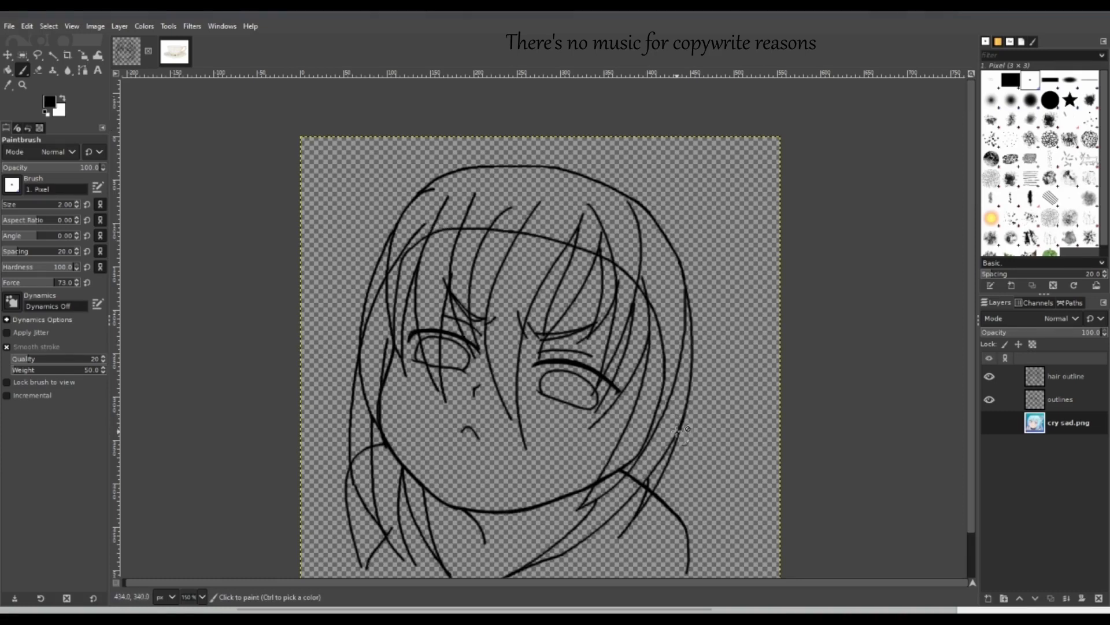
left_click(990, 423)
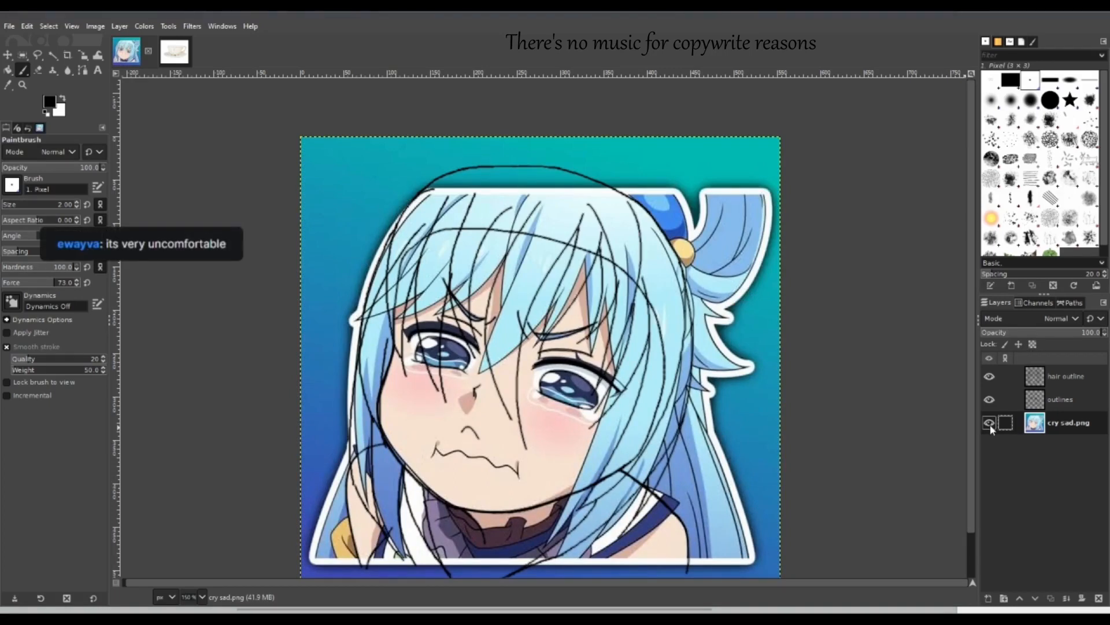
left_click(989, 423)
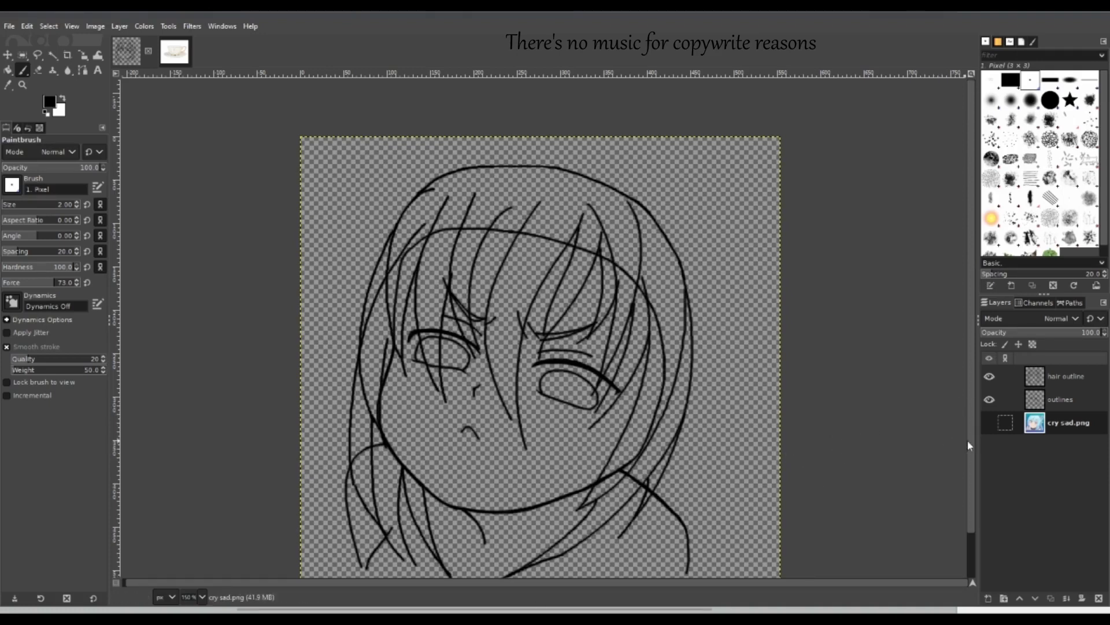
left_click_drag(973, 442, 973, 475)
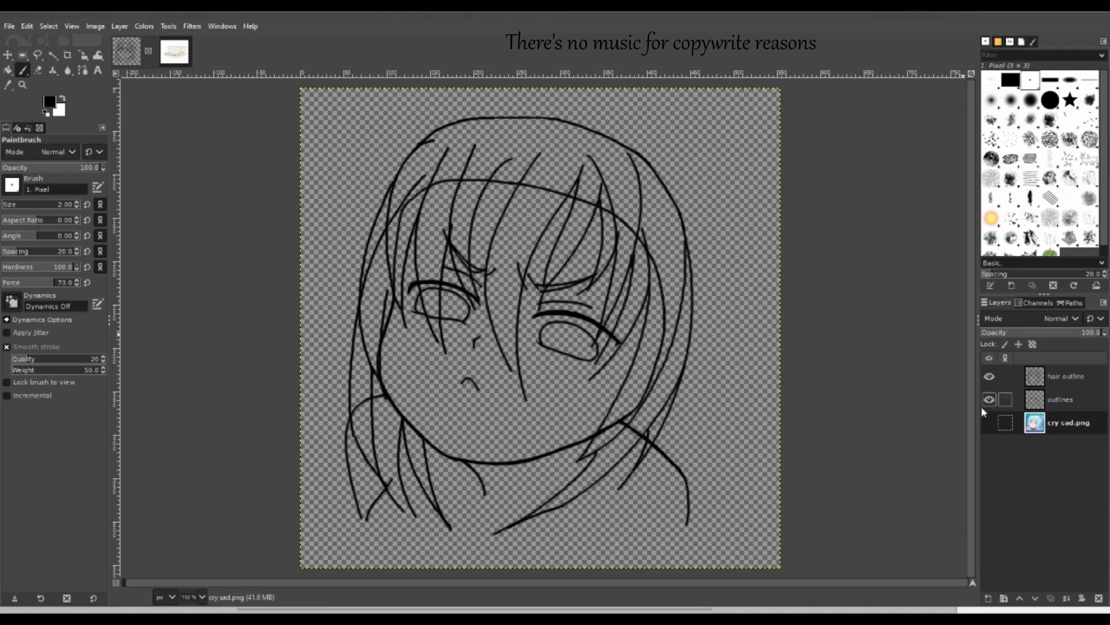
left_click(989, 423)
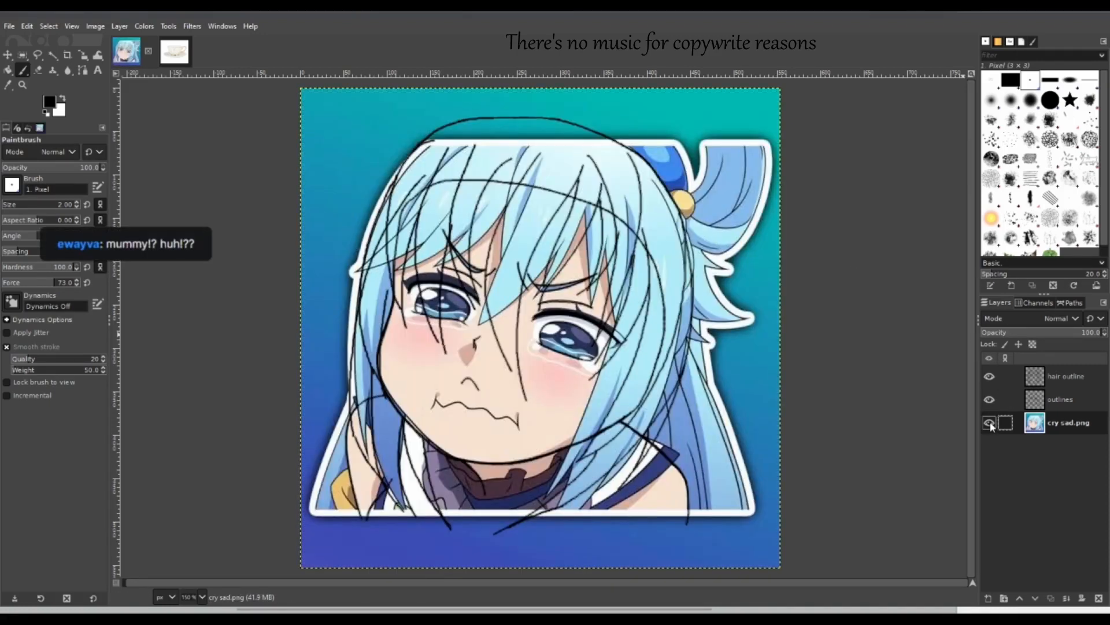
left_click(988, 423)
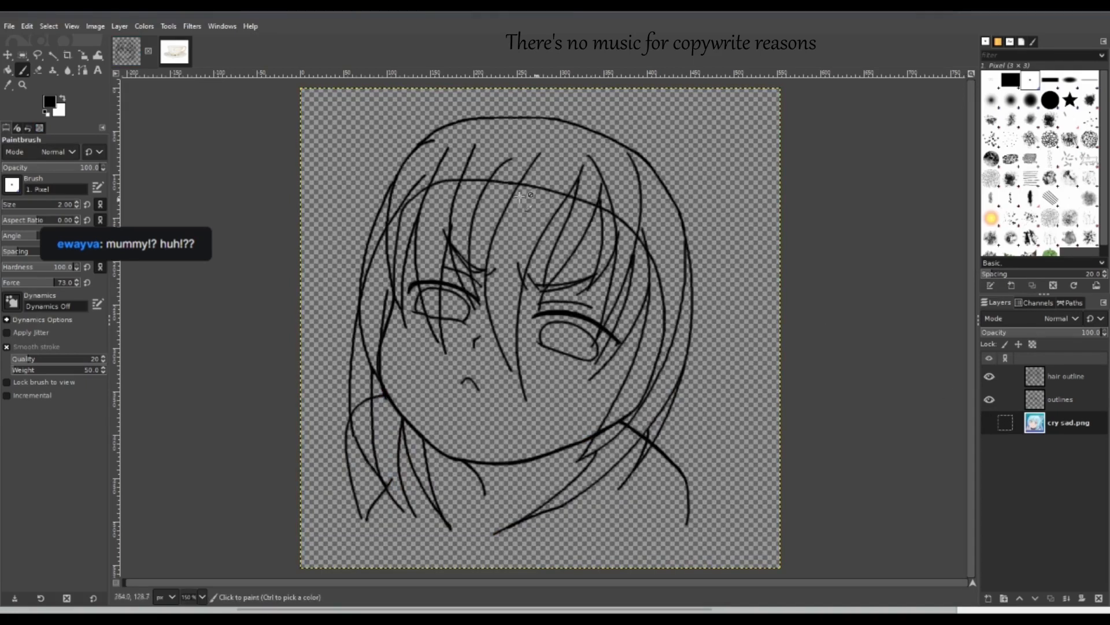
Add a new layer named ribbon outline above the hair outline layer.
left_click(1043, 378)
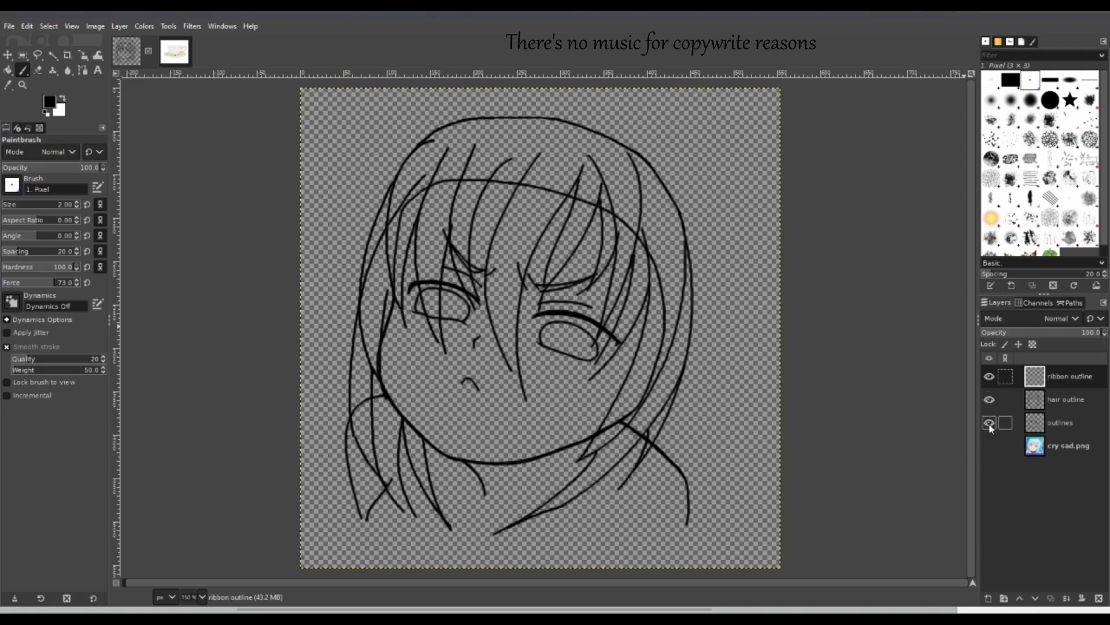
On the outlines layer, paint a raised bump at the head contour's upper right and erase the old line beneath it with hair outline hidden.
left_click(1025, 427)
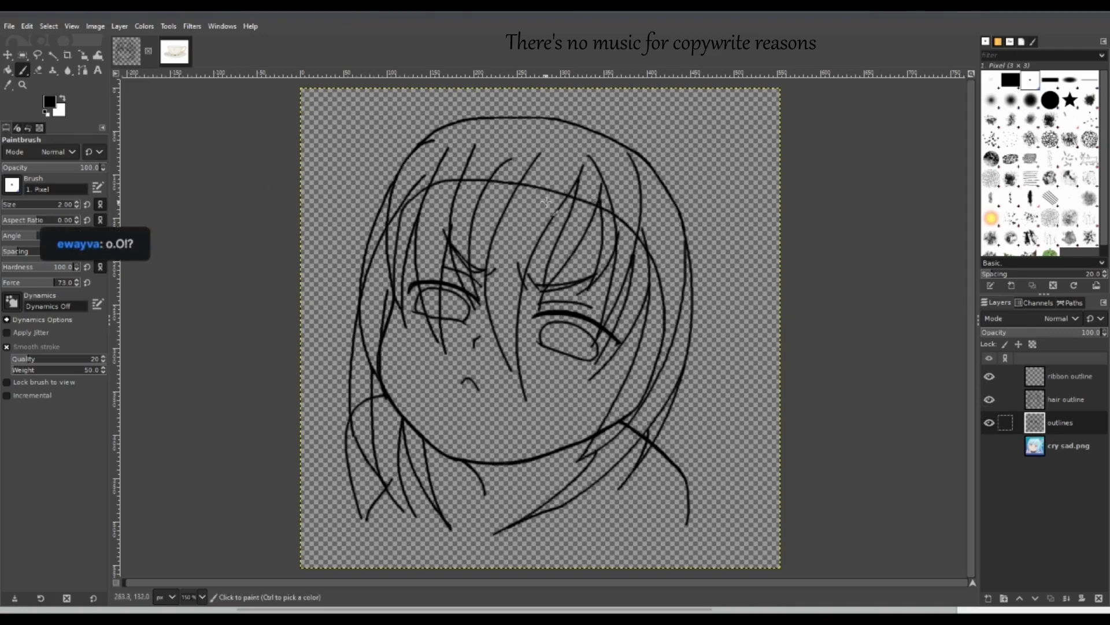
mouse_move(557, 192)
left_mouse_down()
mouse_move(592, 181)
mouse_move(642, 242)
left_mouse_up()
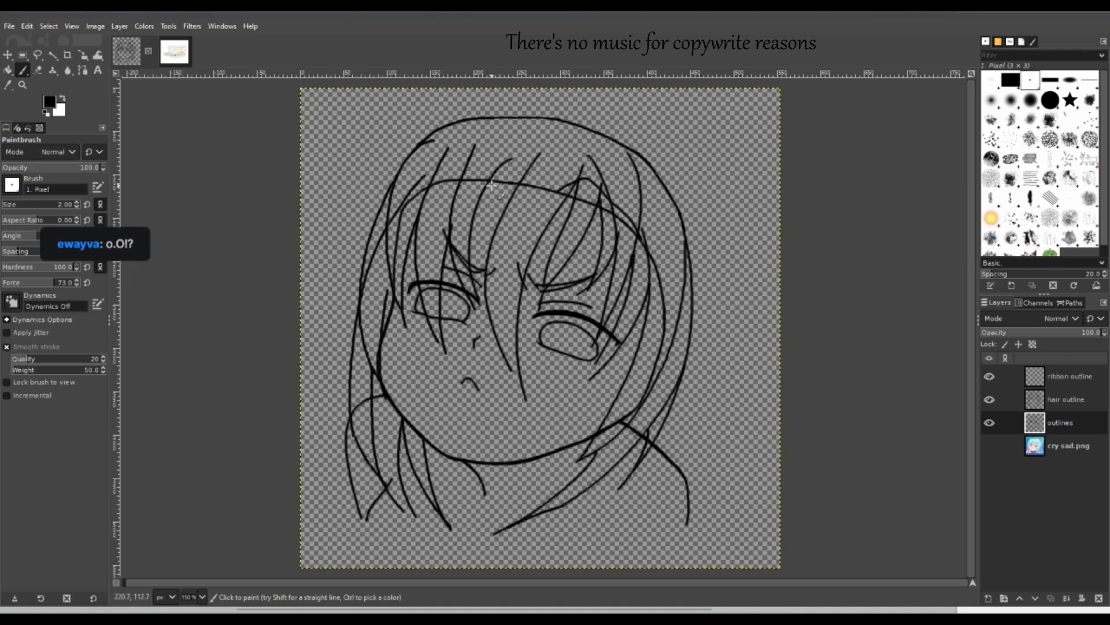
left_click(989, 400)
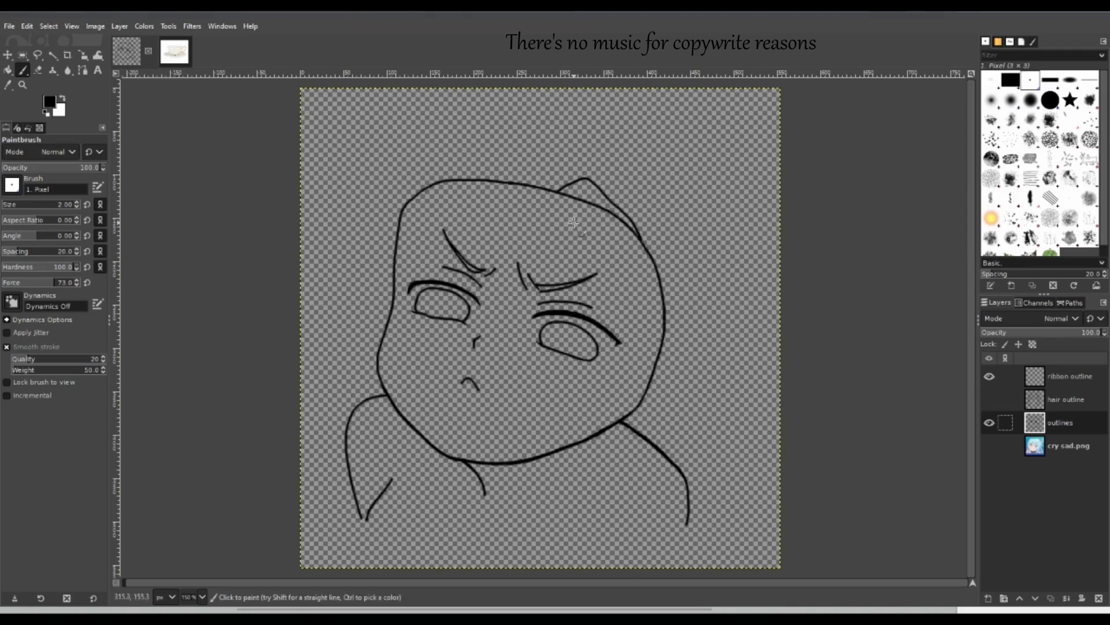
left_click(23, 85)
left_click(730, 356)
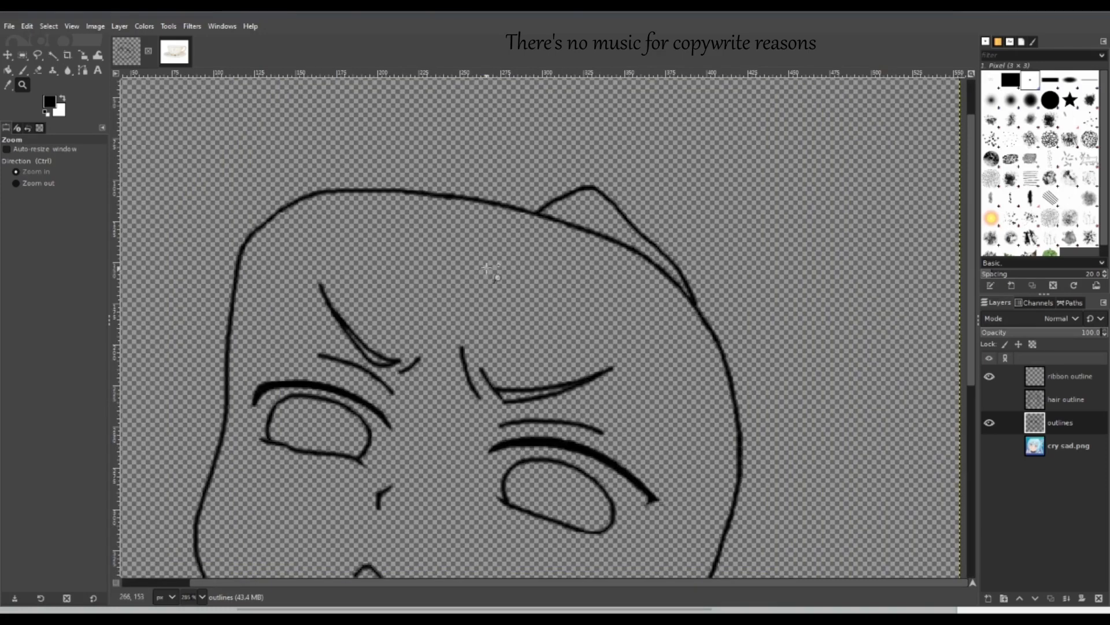
left_click(38, 70)
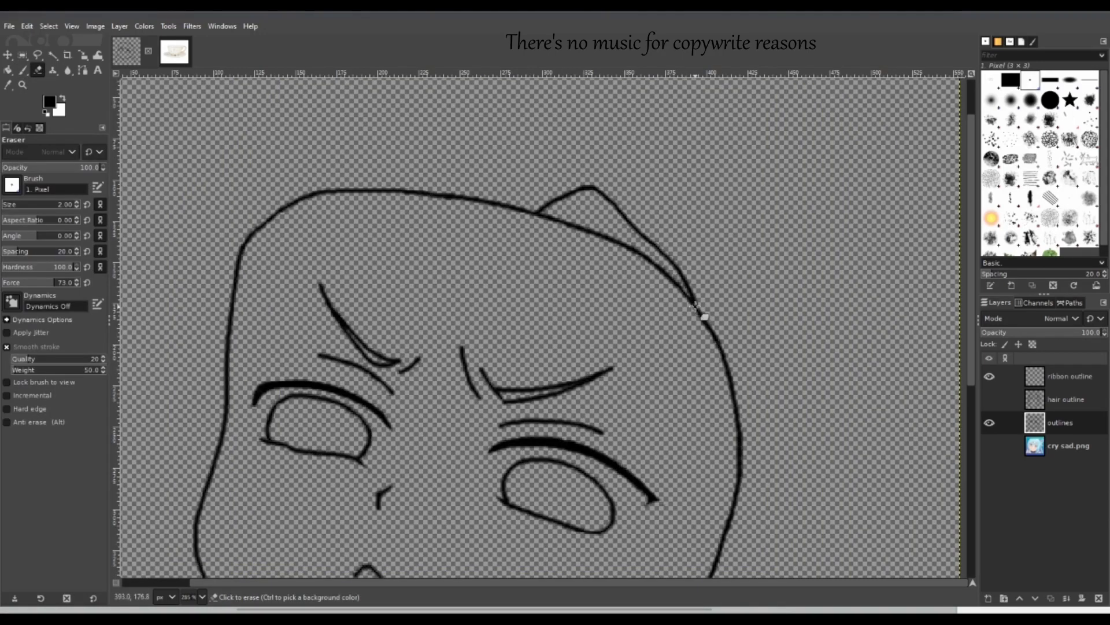
mouse_move(696, 313)
left_mouse_down()
mouse_move(636, 248)
mouse_move(648, 267)
mouse_move(632, 245)
mouse_move(605, 236)
mouse_move(637, 260)
mouse_move(554, 214)
left_mouse_up()
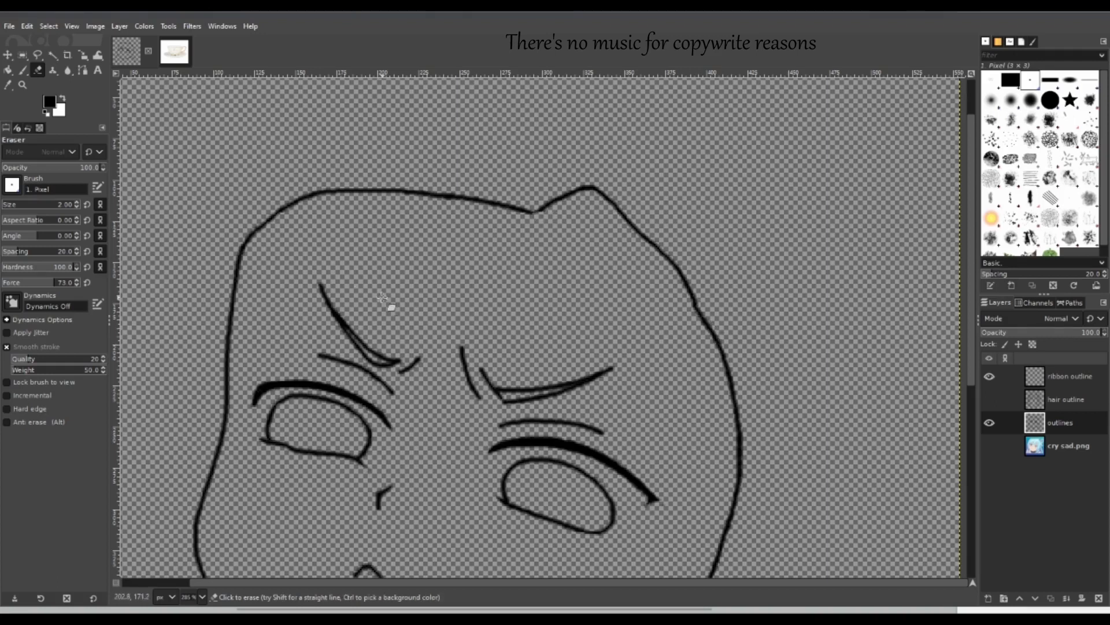
Paint a higher, rounder curve across the top of the head, erase the old contour beneath it, and show the hair outline layer.
left_click(23, 70)
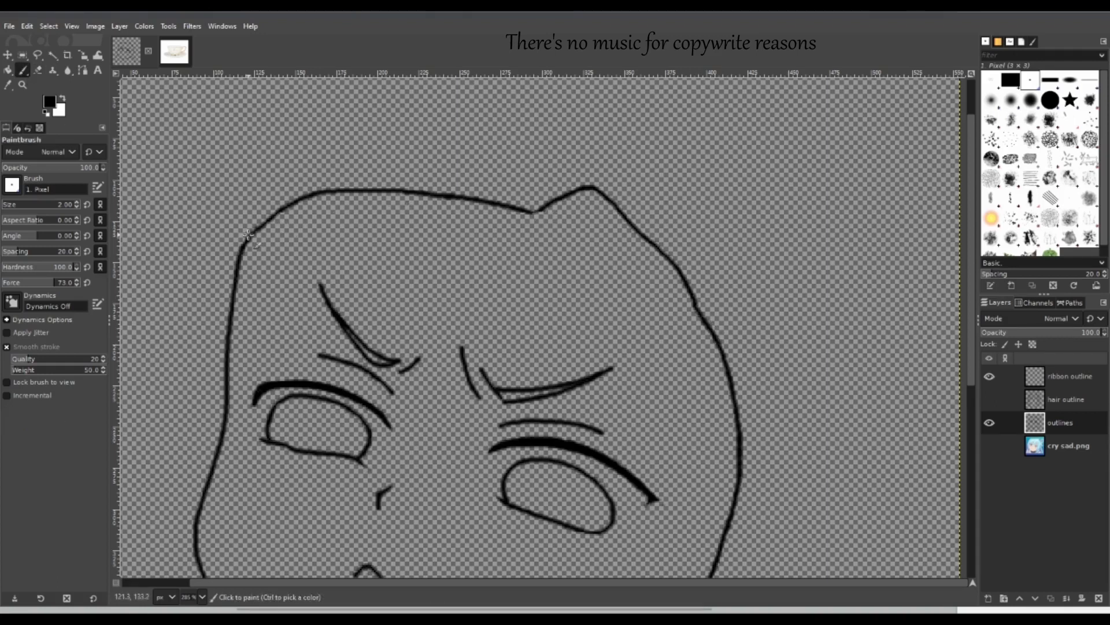
mouse_move(247, 238)
left_mouse_down()
mouse_move(368, 149)
mouse_move(506, 155)
mouse_move(581, 181)
mouse_move(625, 217)
mouse_move(671, 260)
mouse_move(725, 354)
mouse_move(691, 295)
mouse_move(701, 307)
left_mouse_up()
left_click(38, 70)
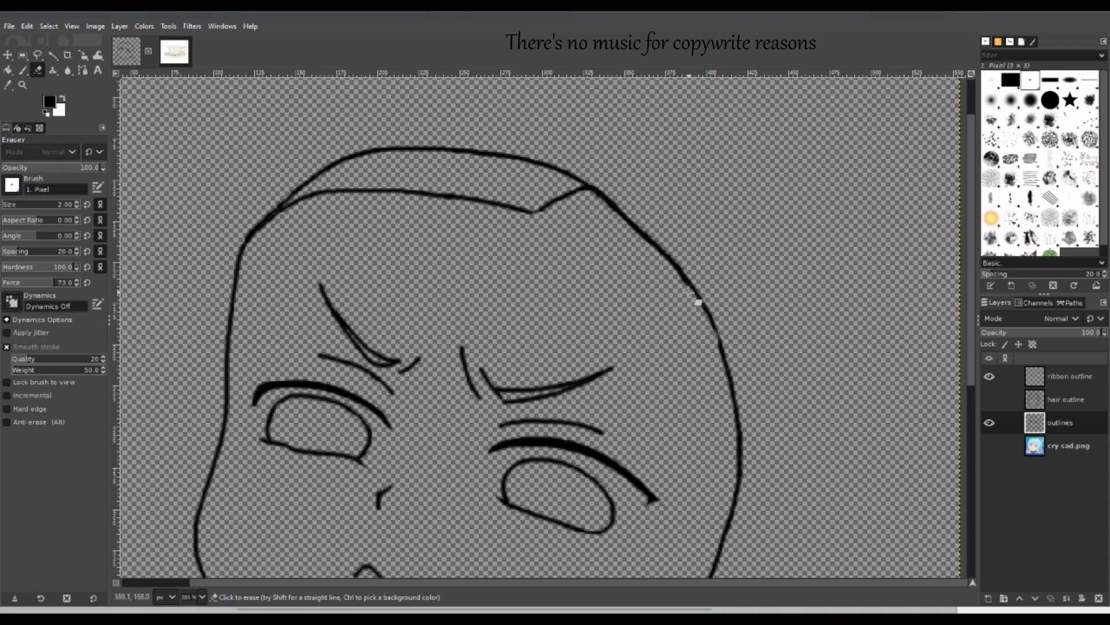
mouse_move(574, 191)
left_mouse_down()
mouse_move(580, 184)
mouse_move(558, 190)
mouse_move(573, 216)
mouse_move(506, 214)
mouse_move(529, 207)
mouse_move(317, 186)
mouse_move(289, 204)
mouse_move(304, 193)
mouse_move(289, 231)
mouse_move(258, 236)
left_mouse_up()
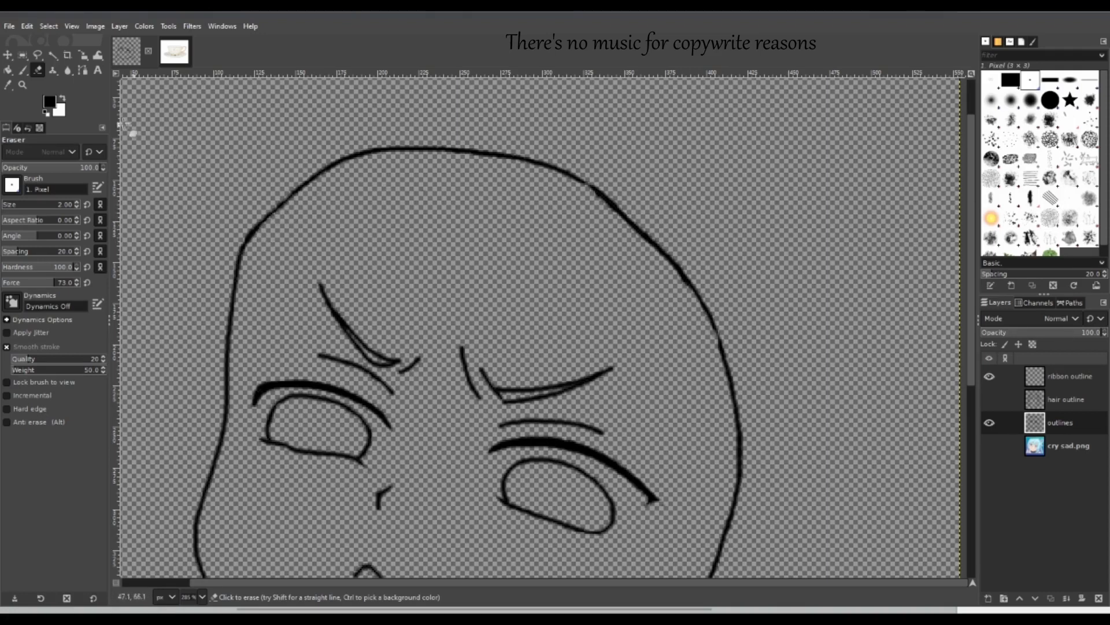
left_click(22, 70)
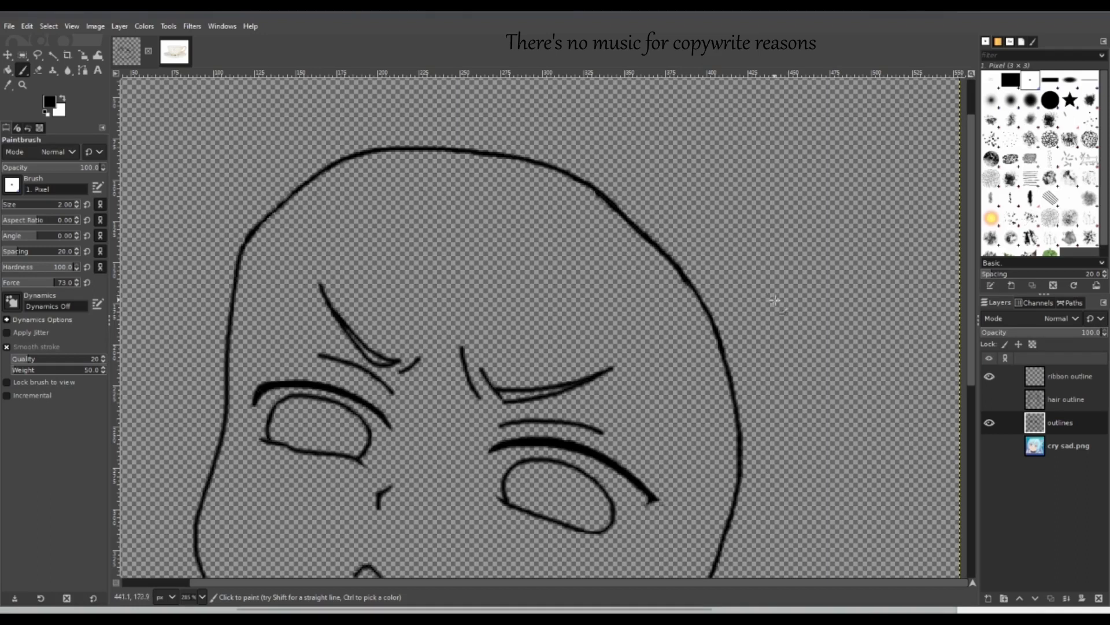
left_click(989, 400)
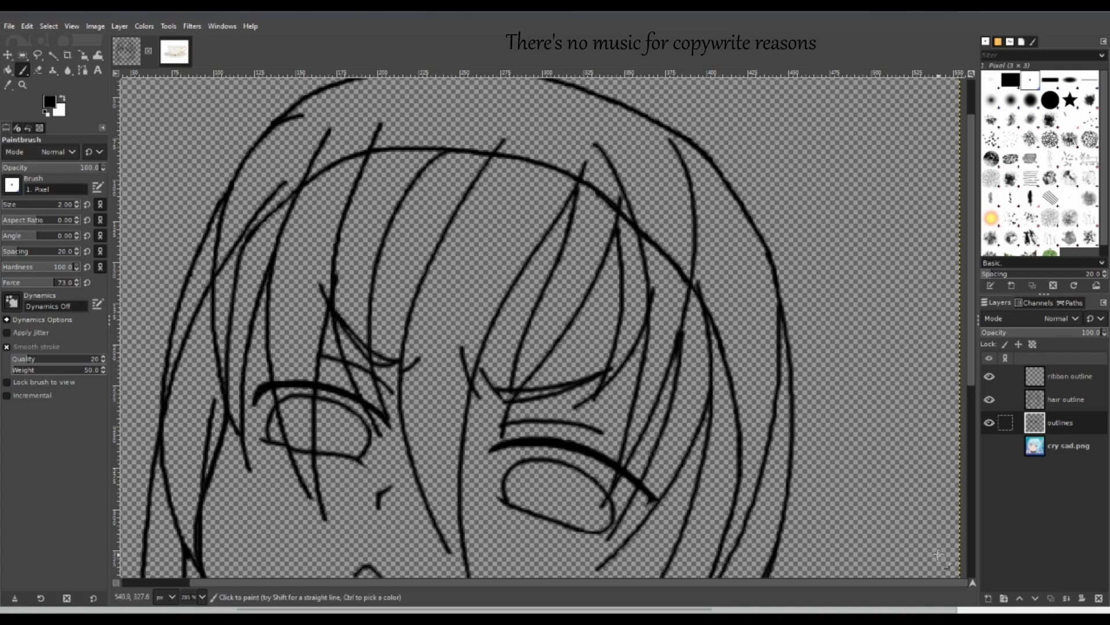
Make the ribbon outline layer active for painting and check the whole drawing against the cry sad.png reference.
left_click(22, 85)
left_click(468, 264, "ctrl")
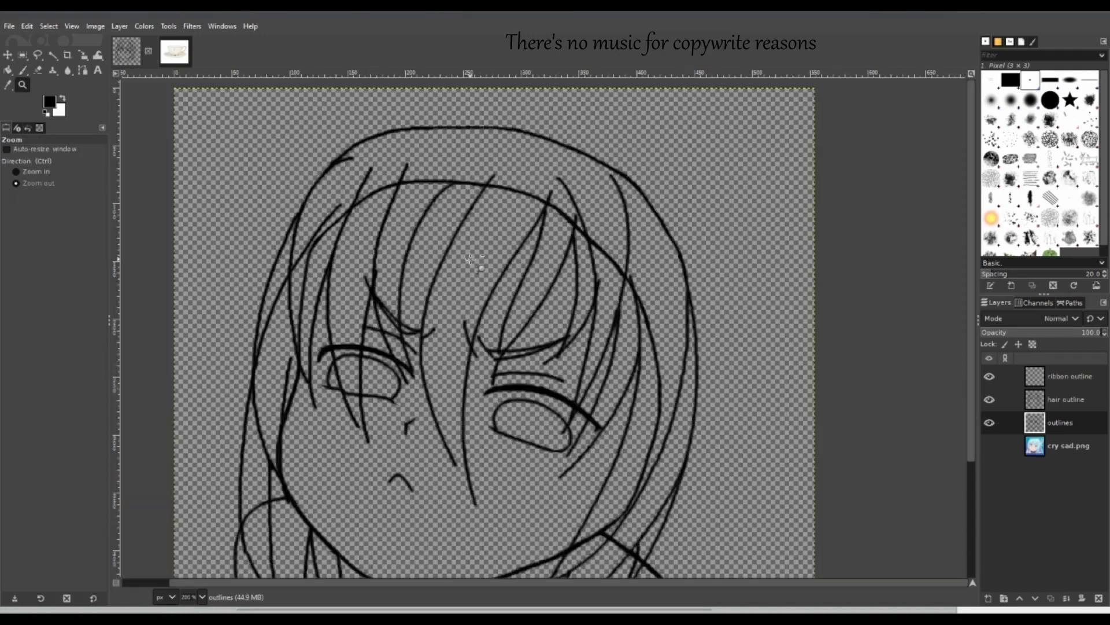
left_click(532, 262, "ctrl")
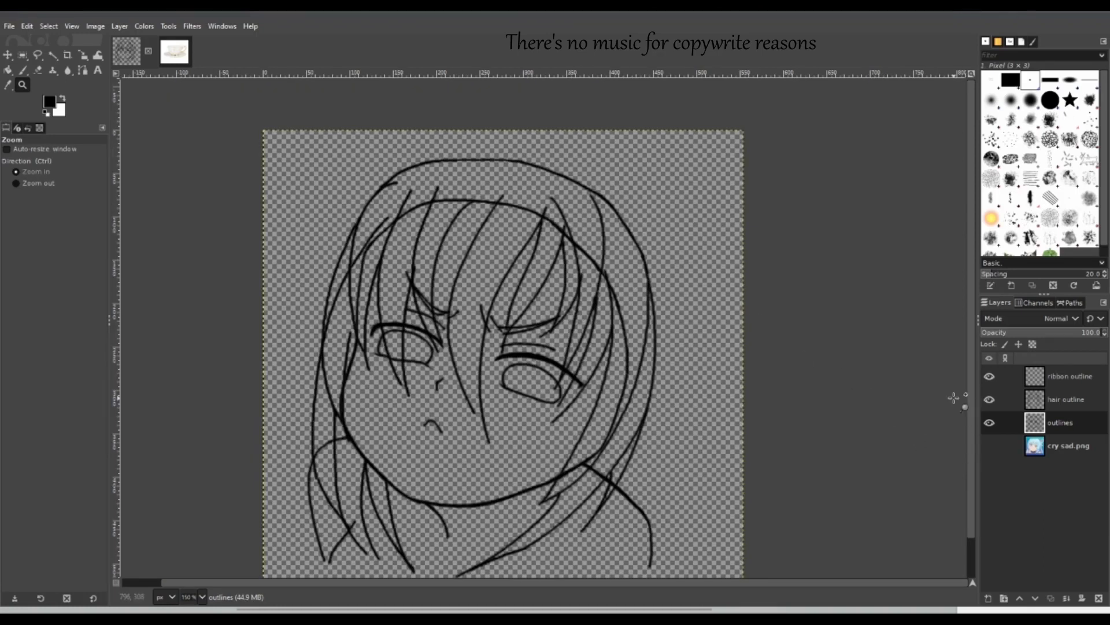
left_click(24, 70)
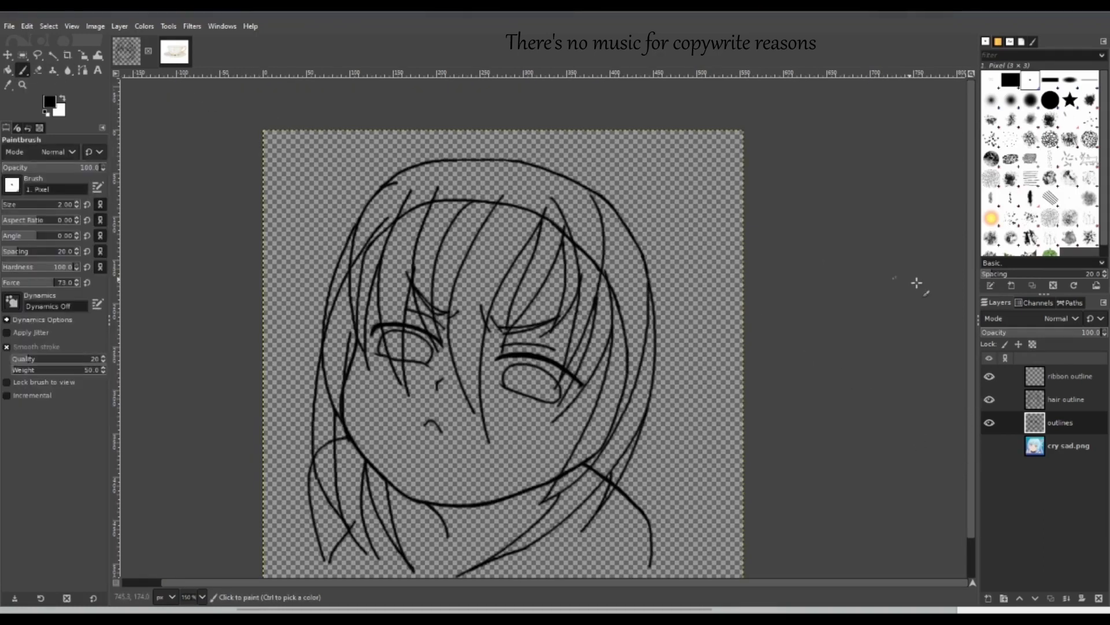
left_click(1079, 376)
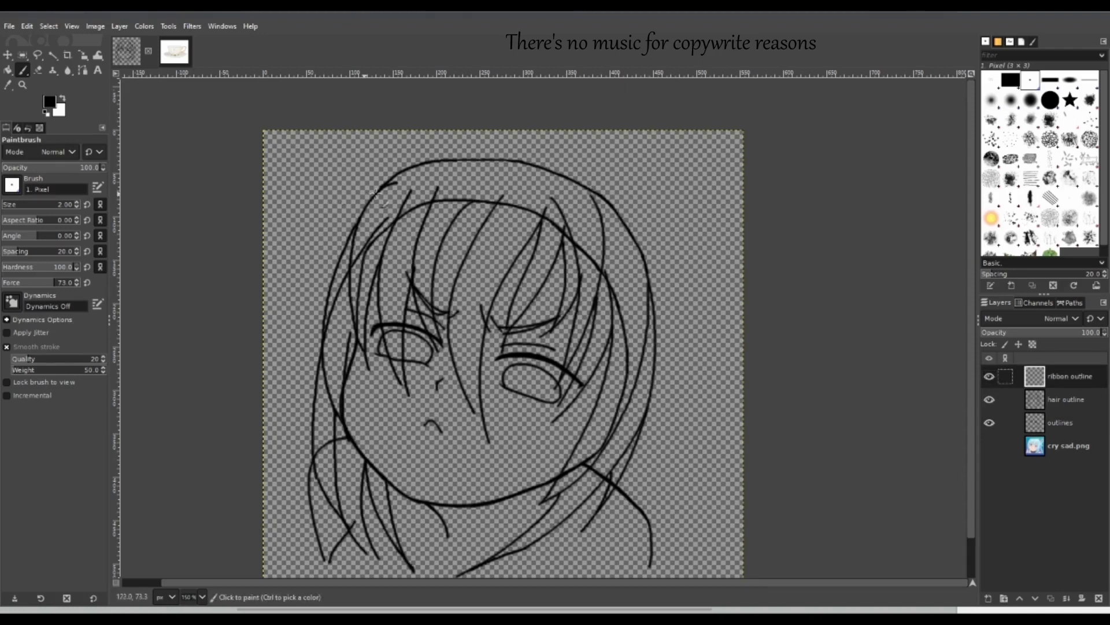
left_click(990, 445)
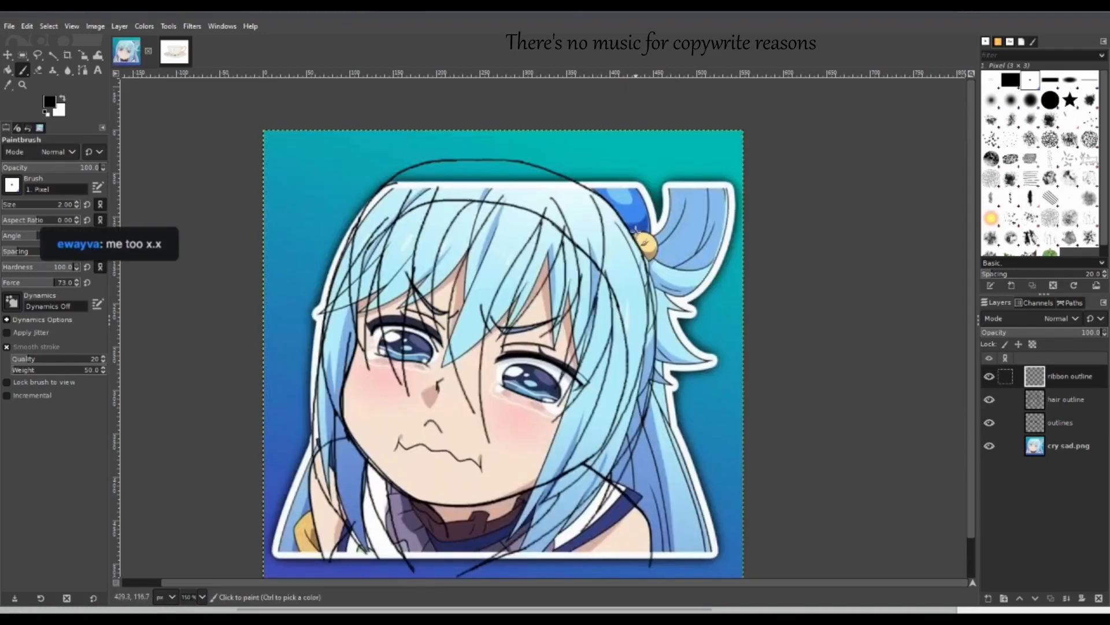
left_click(990, 445)
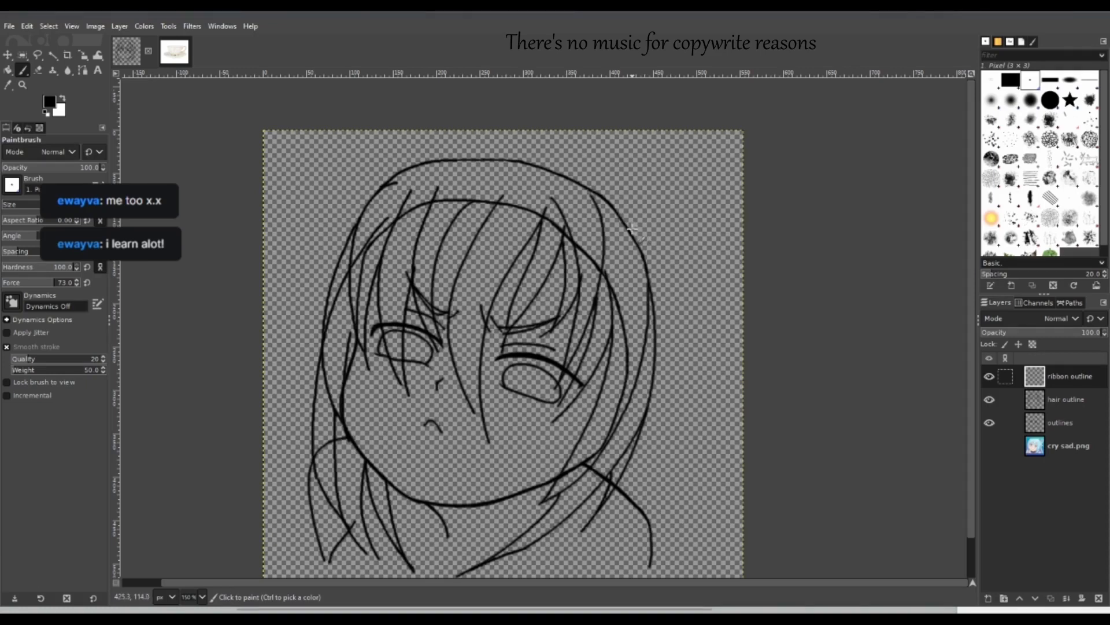
left_click(990, 446)
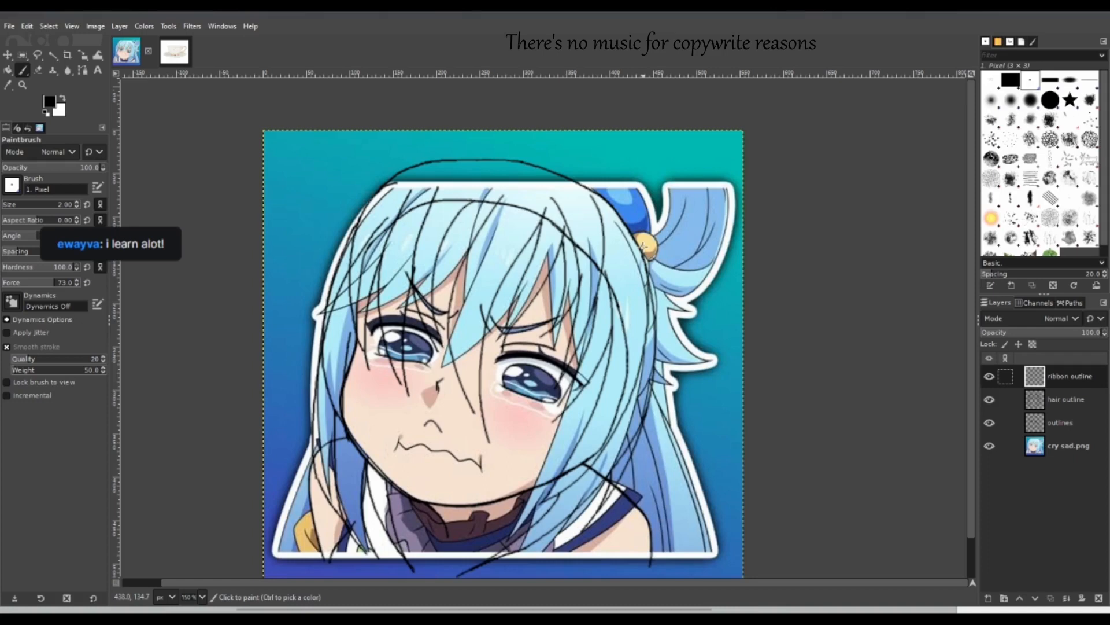
mouse_move(644, 247)
left_mouse_down()
mouse_move(693, 274)
mouse_move(743, 335)
left_mouse_up()
left_click(990, 445)
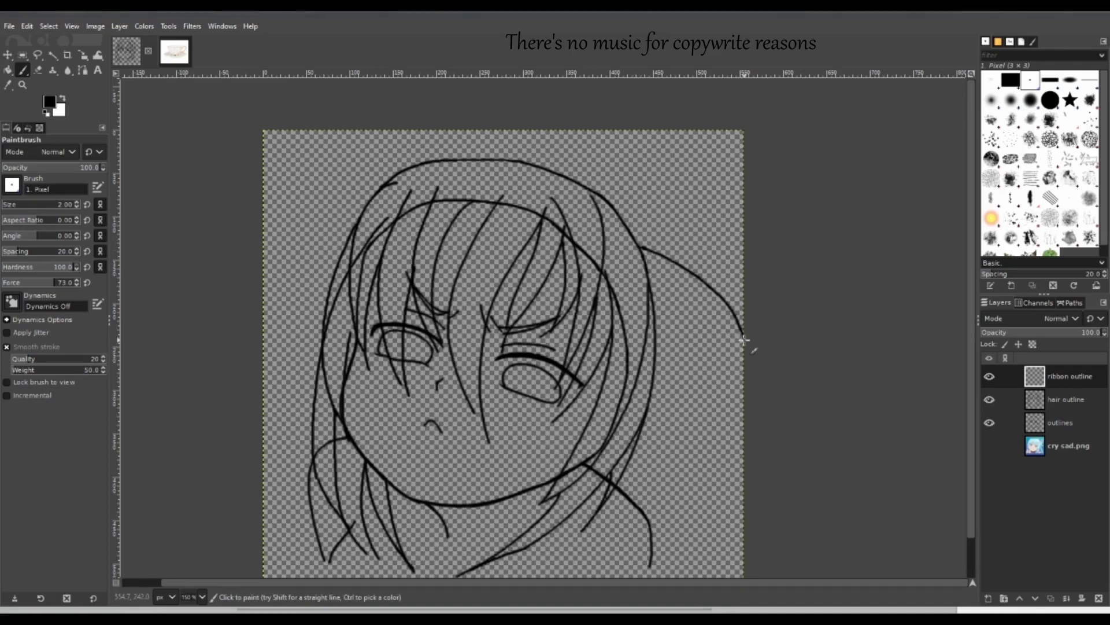
key("ctrl+z")
key("ctrl+z")
left_click(990, 446)
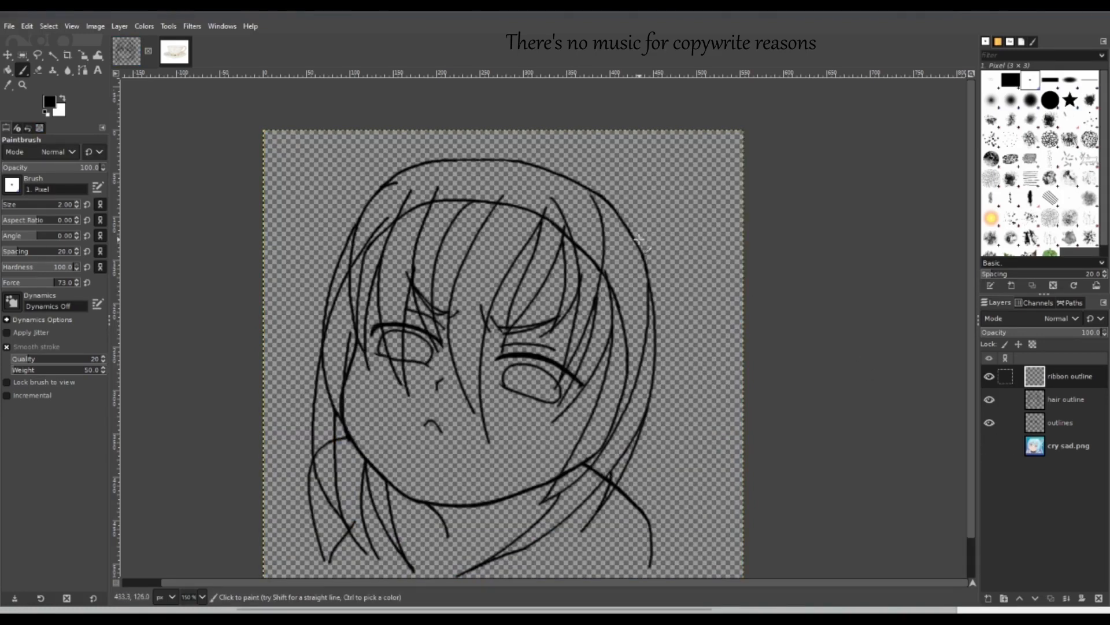
Paint an angular ribbon shape beside the right hair on the ribbon outline layer, and a long strand running down below it on hair outline.
mouse_move(632, 234)
left_mouse_down()
mouse_move(688, 270)
mouse_move(721, 325)
mouse_move(667, 392)
mouse_move(663, 376)
mouse_move(652, 427)
left_mouse_up()
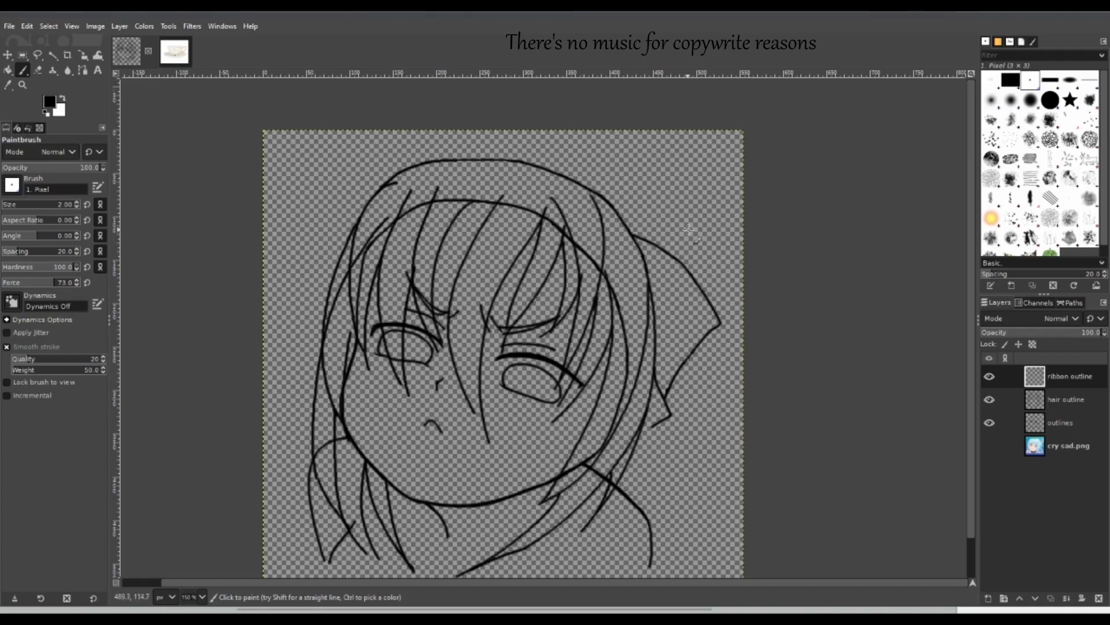
left_click(1045, 405)
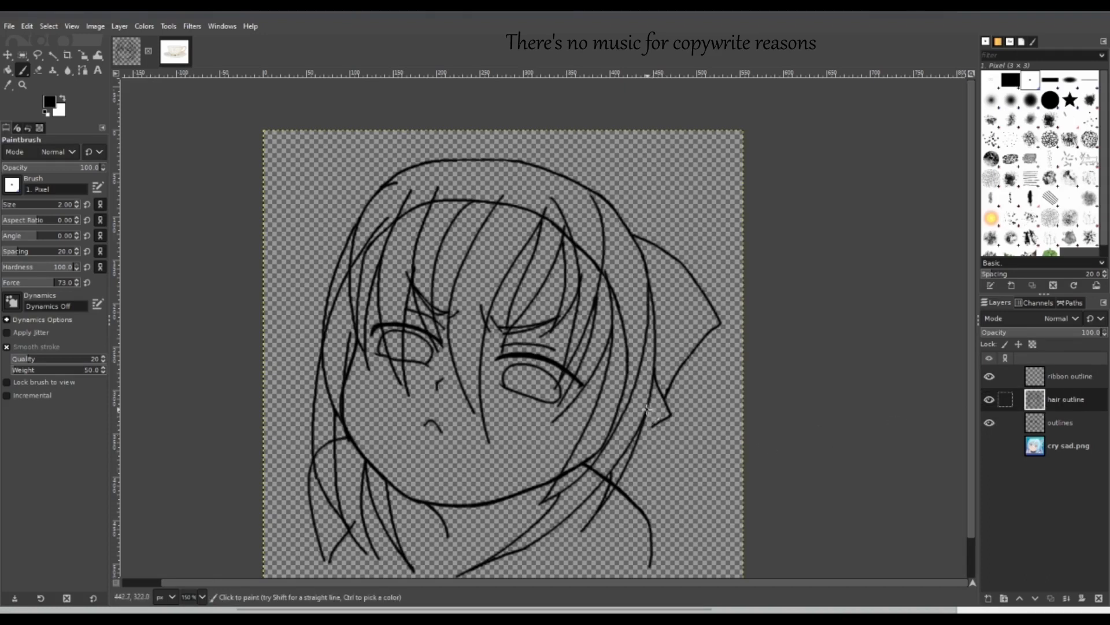
mouse_move(647, 414)
left_mouse_down()
mouse_move(650, 444)
mouse_move(707, 577)
left_mouse_up()
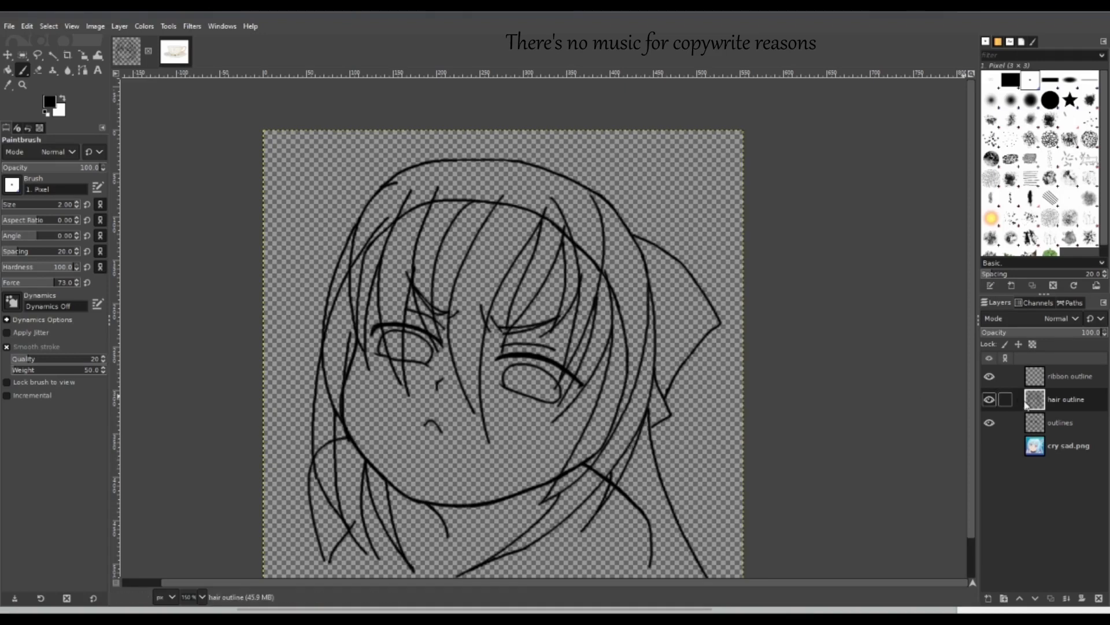
On the ribbon outline layer, paint a pointed ribbon tip rising from the upper right of the hair, redoing the first stroke.
left_click(1066, 376)
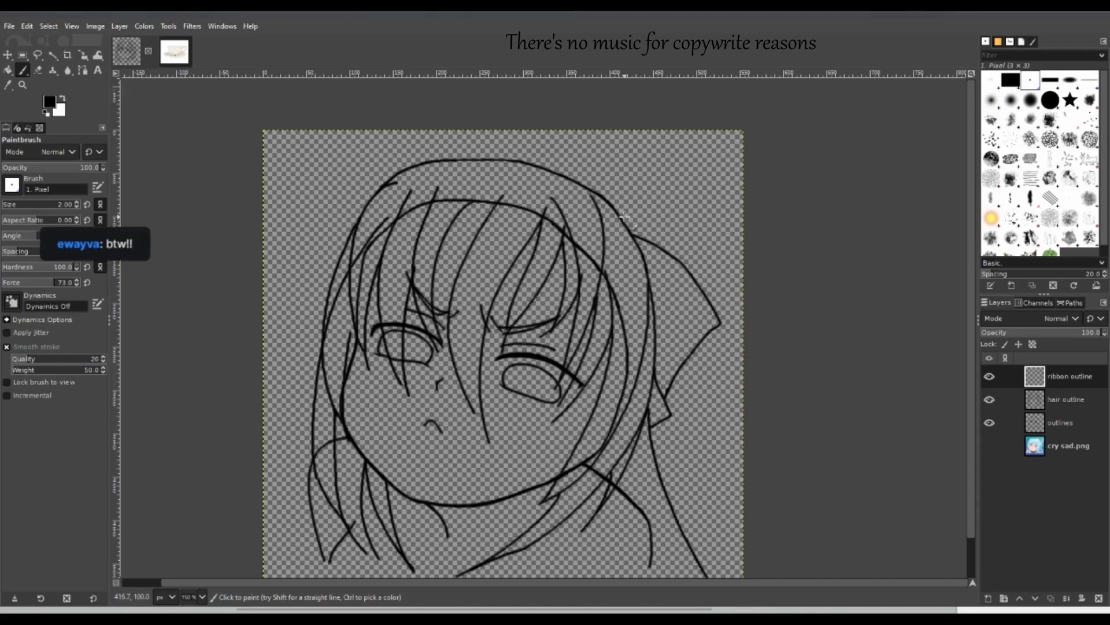
left_click_drag(622, 218, 673, 181)
key("ctrl+z")
left_click_drag(623, 221, 685, 166)
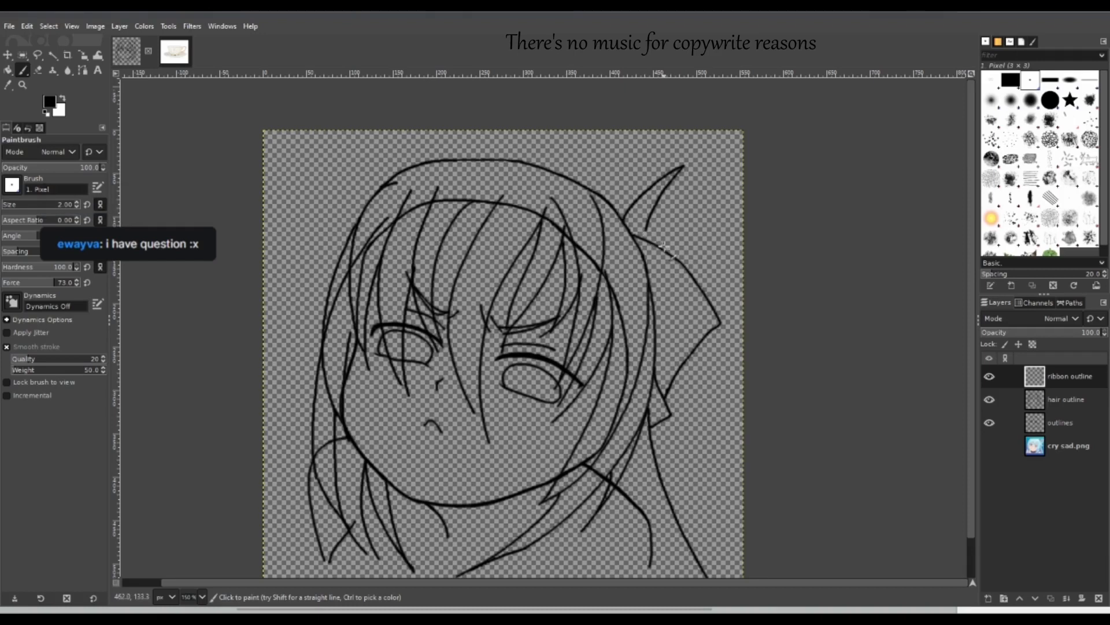
Remove the pointed ribbon tip at the upper right of the hair, and try repainting it with differently shaped strokes.
key("ctrl+z")
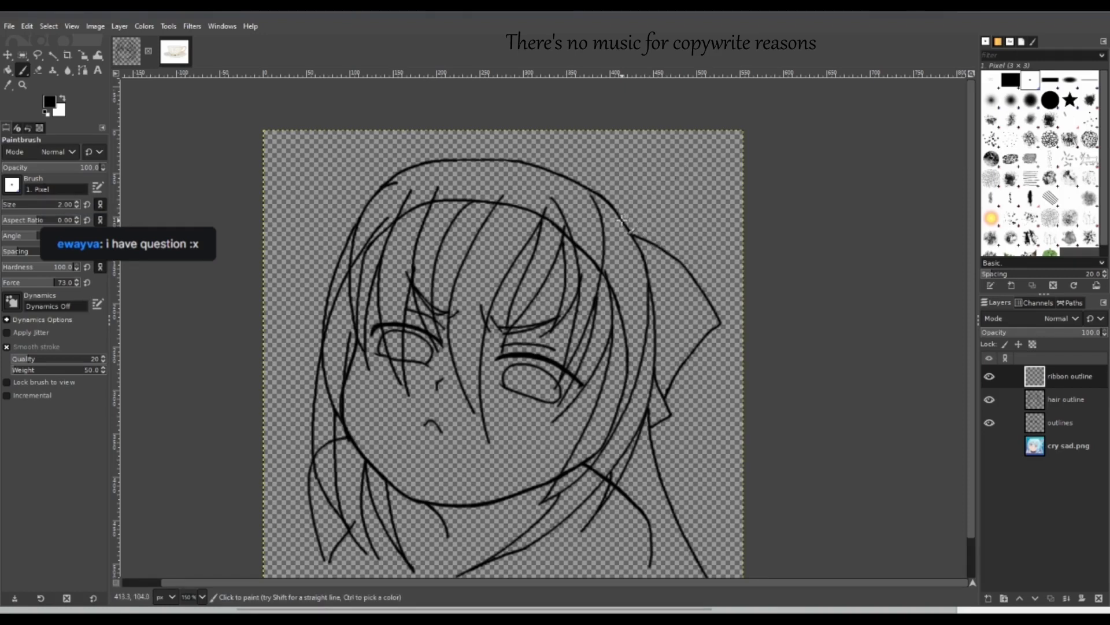
mouse_move(619, 214)
left_mouse_down()
mouse_move(692, 196)
mouse_move(663, 244)
left_mouse_up()
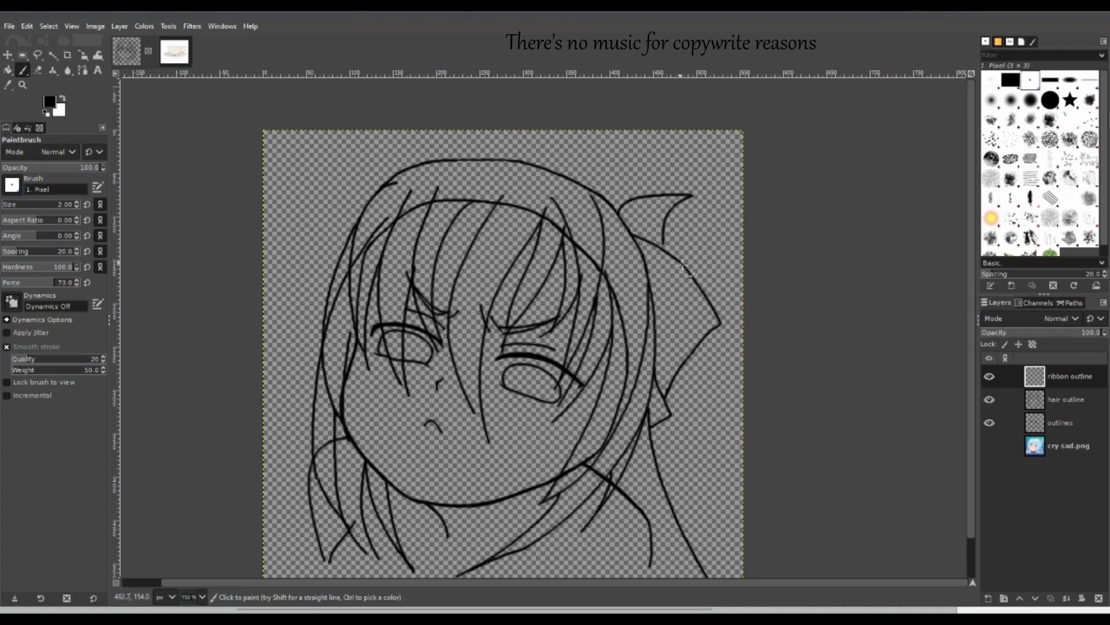
key("ctrl+z")
key("ctrl+z")
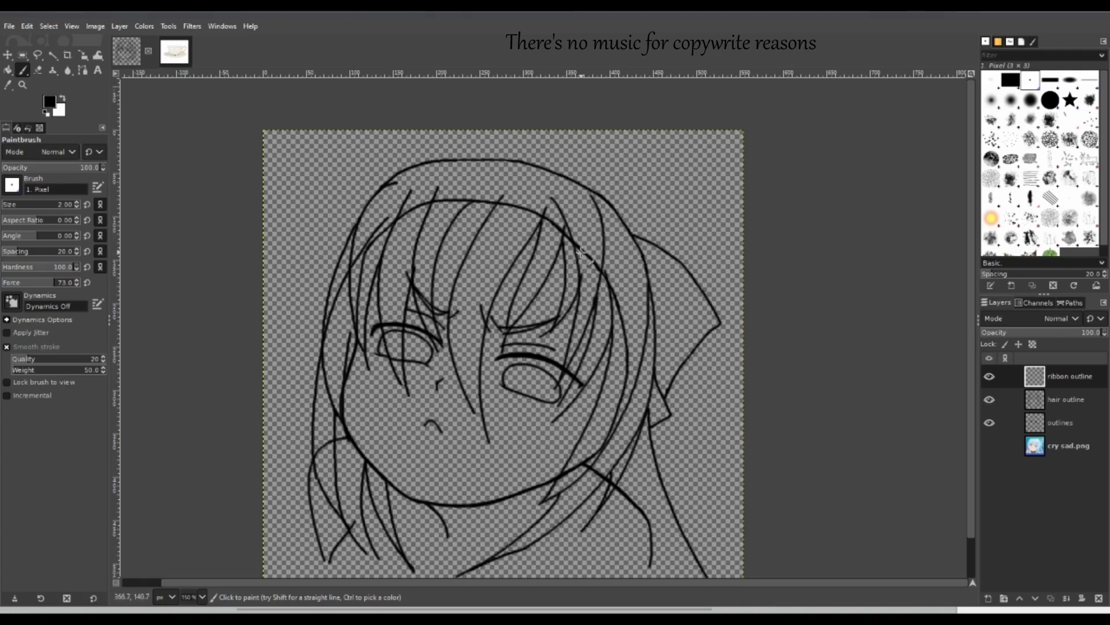
mouse_move(606, 198)
left_mouse_down()
mouse_move(620, 163)
mouse_move(594, 190)
mouse_move(620, 168)
mouse_move(618, 215)
left_mouse_up()
key("ctrl+z")
key("ctrl+z")
left_click(8, 27)
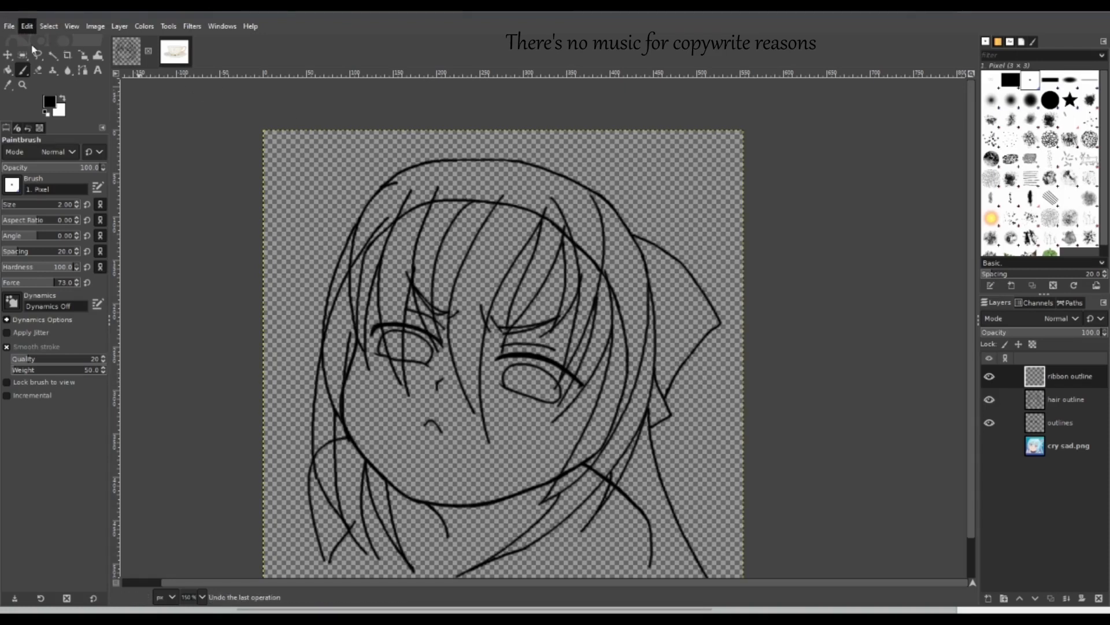
left_click(44, 159)
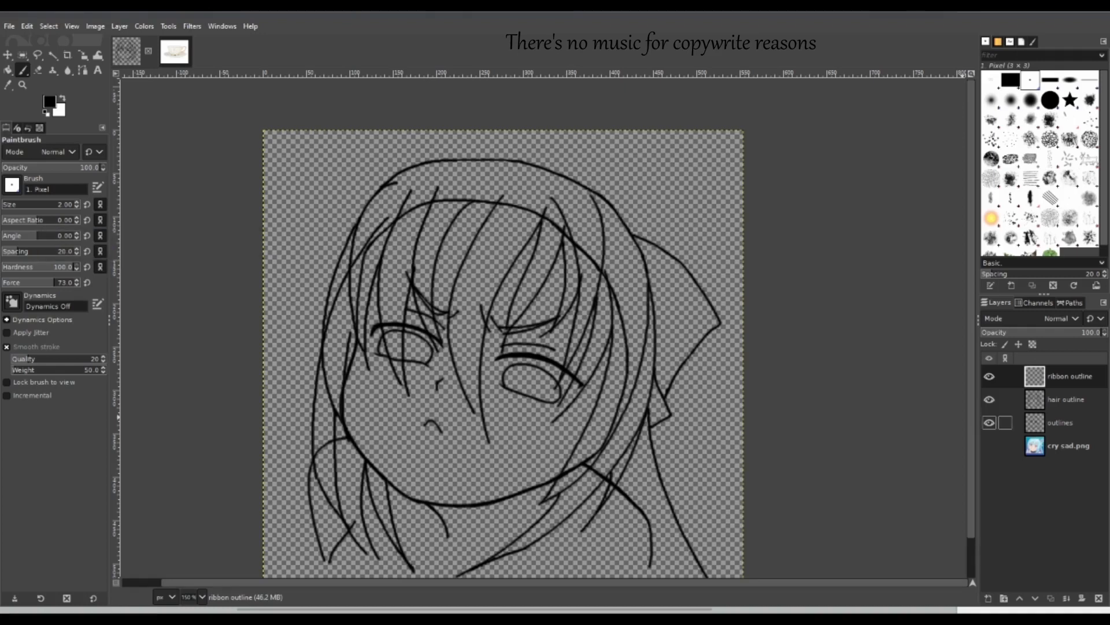
Add a tears outline layer directly above outlines, and show the cry sad.png reference with the hair and ribbon outline layers hidden.
left_click(1060, 423)
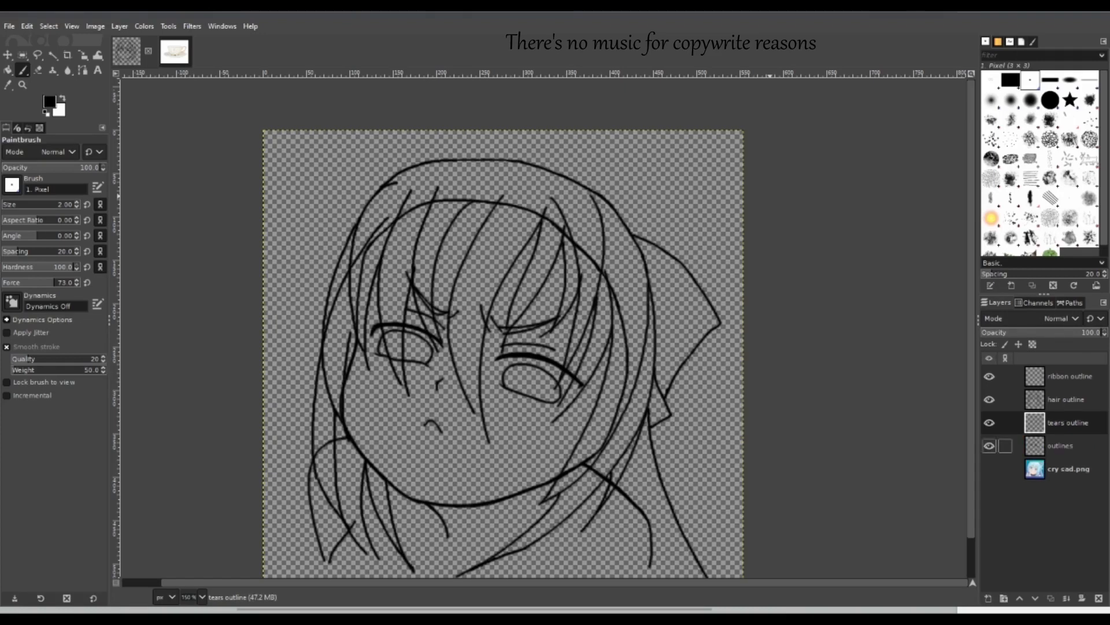
left_click(991, 469)
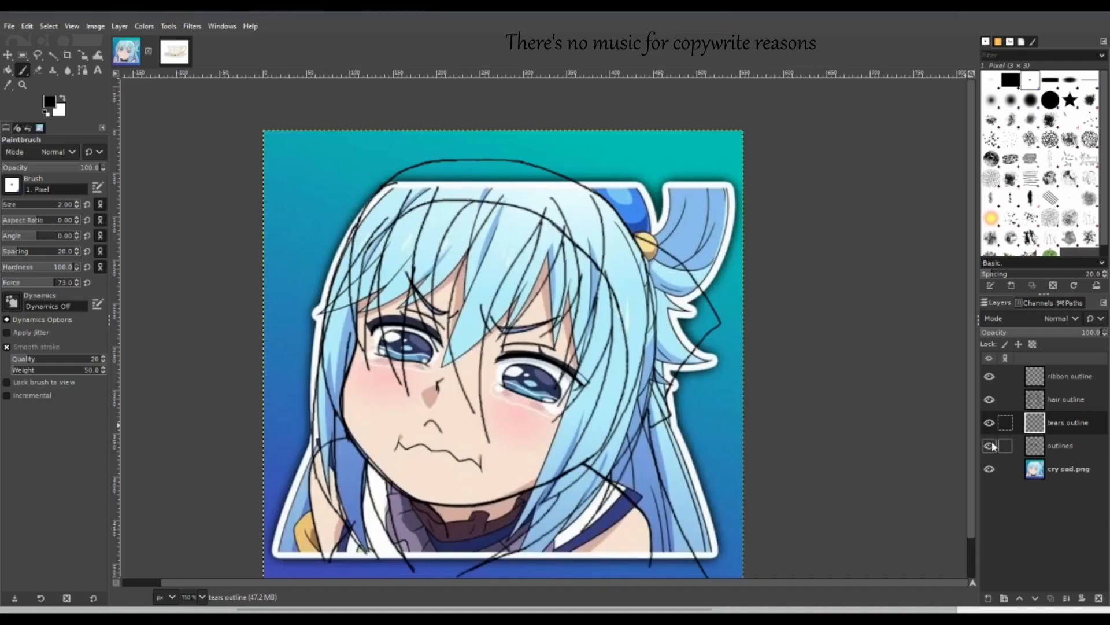
left_click(990, 399)
left_click(990, 376)
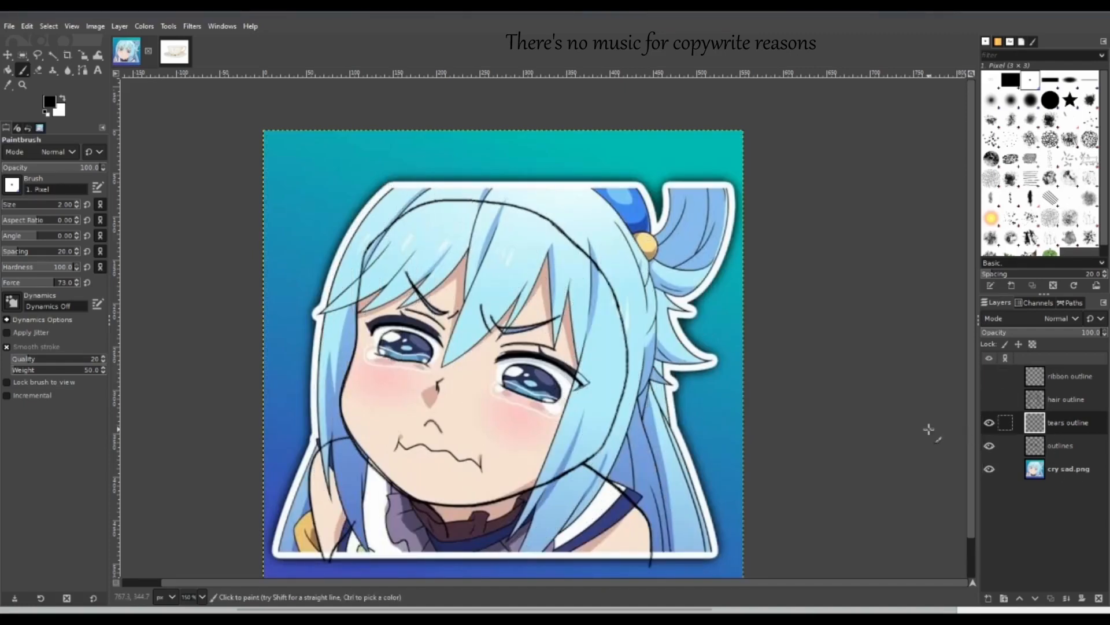
Try painting the tear's contour at the inner corner of the right-hand eye on the tears outline layer.
left_click(26, 85)
left_click_drag(354, 280, 613, 446)
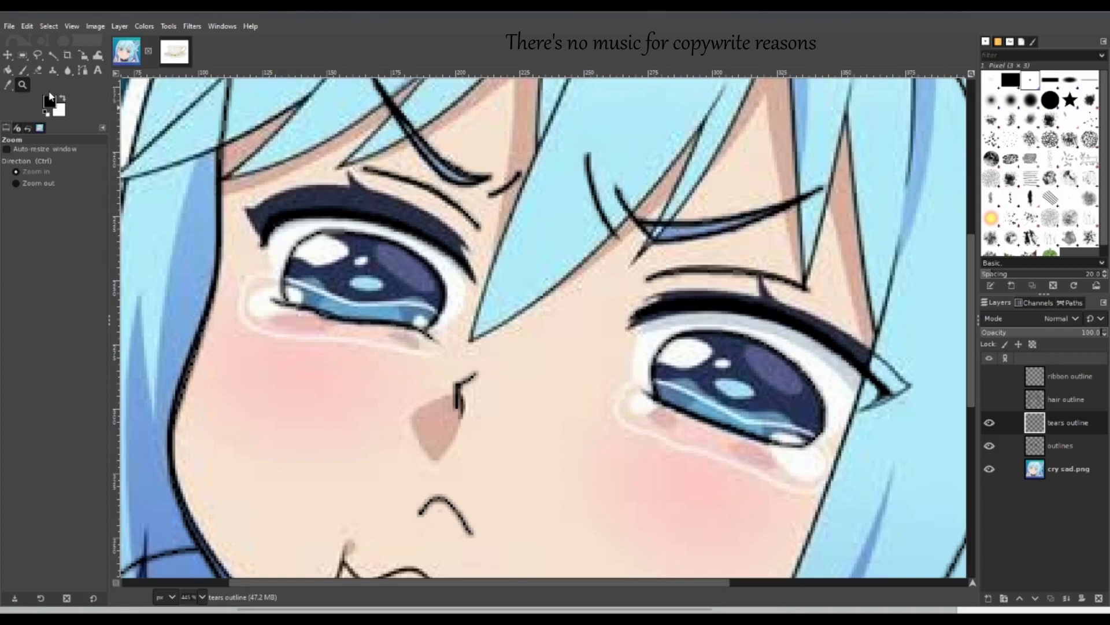
left_click(24, 70)
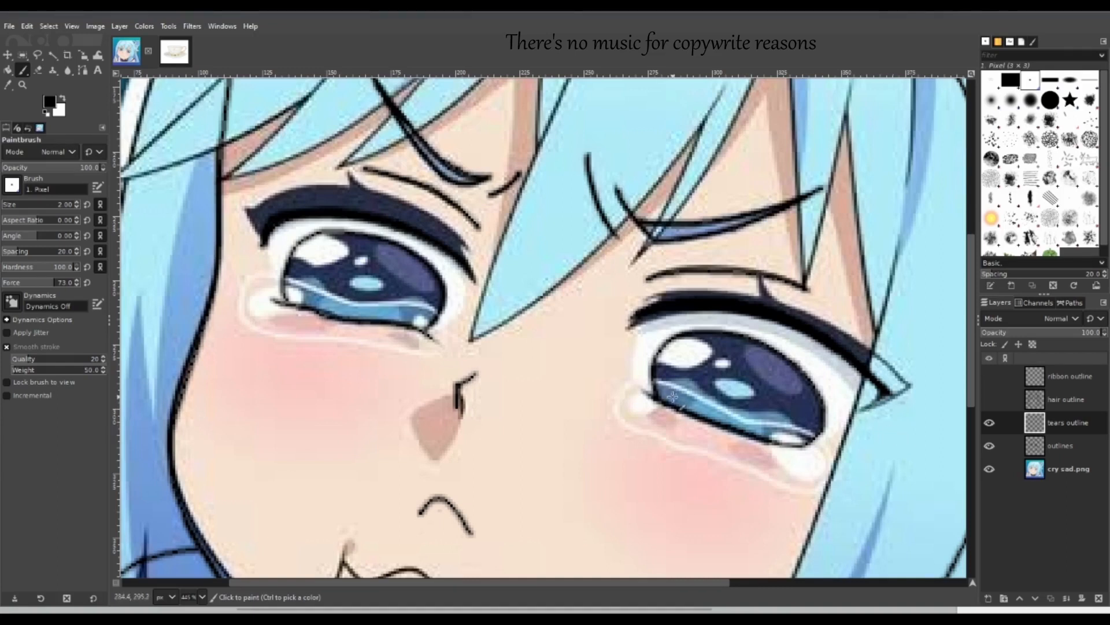
mouse_move(645, 382)
left_mouse_down()
mouse_move(623, 390)
mouse_move(619, 426)
left_mouse_up()
key("ctrl+z")
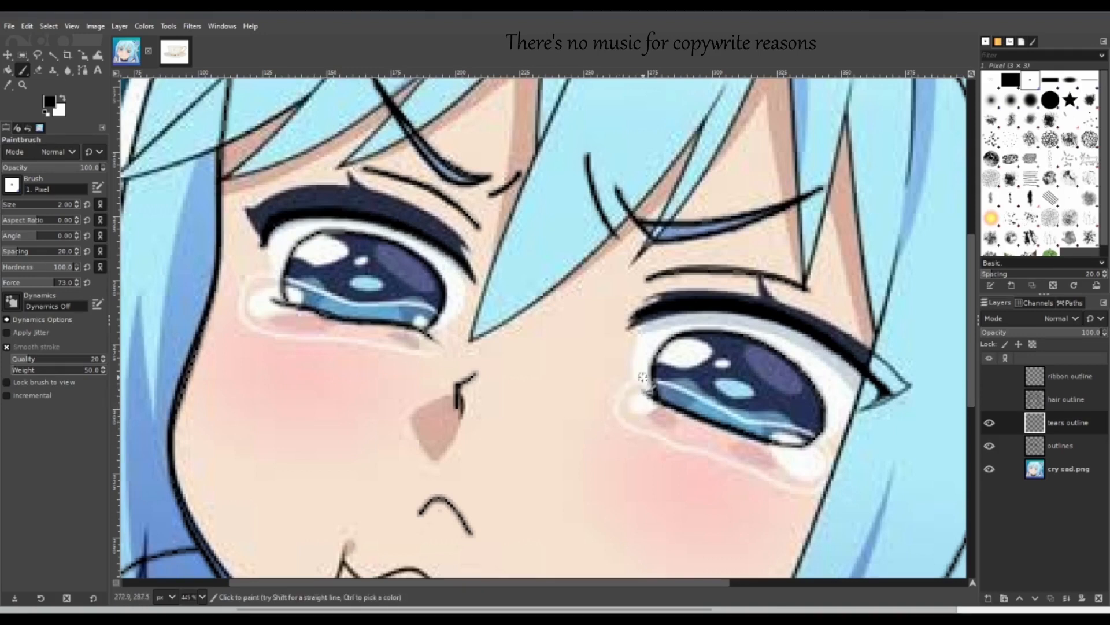